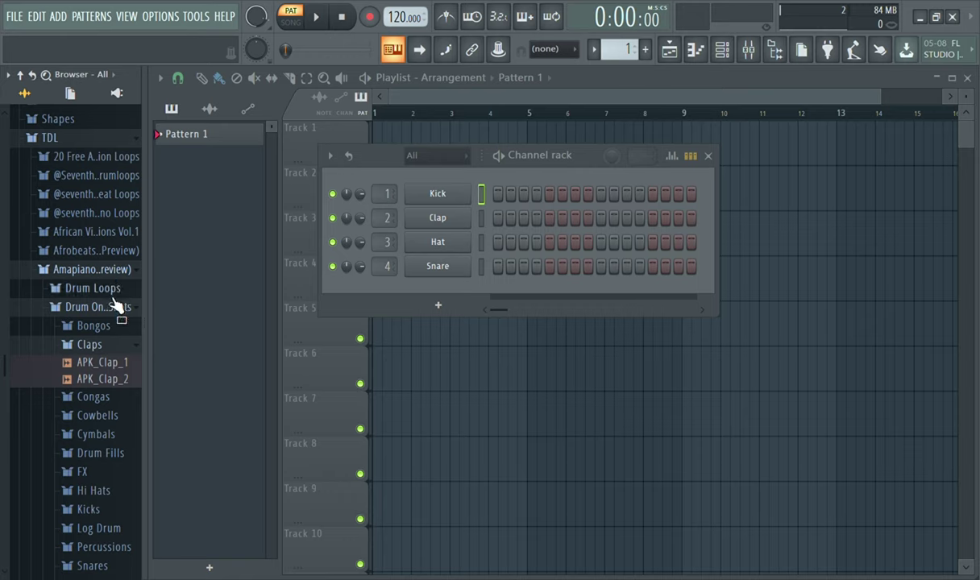
Audition the Amapiano clap one-shots and load APK_Clap_1 onto the Kick channel in the channel rack
click(111, 307)
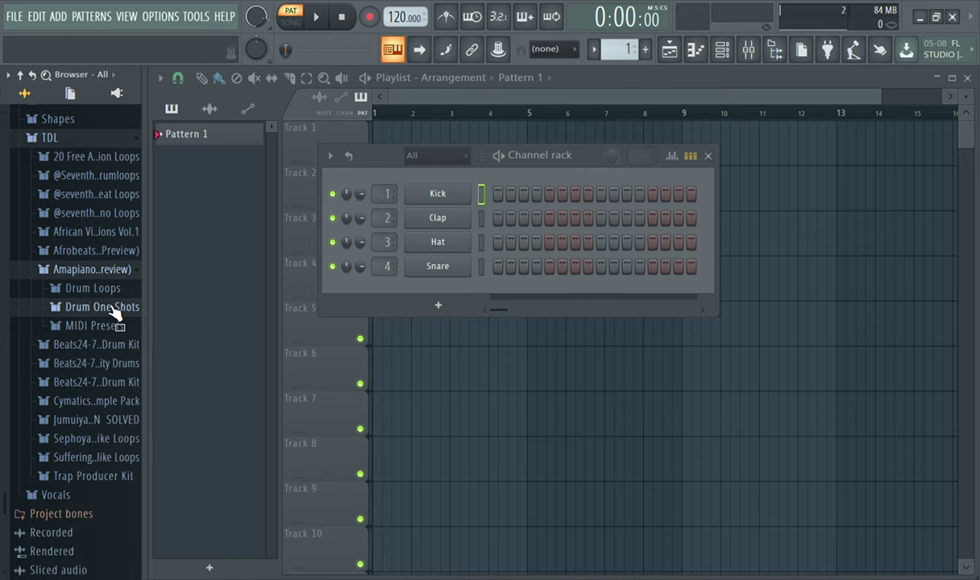
click(110, 307)
click(105, 331)
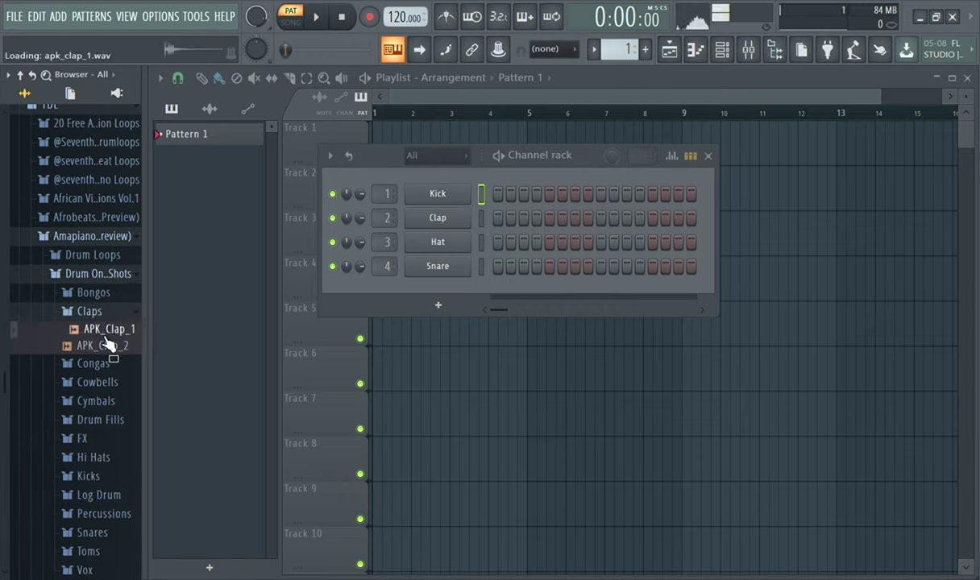
click(102, 348)
click(103, 330)
drag(104, 332, 428, 199)
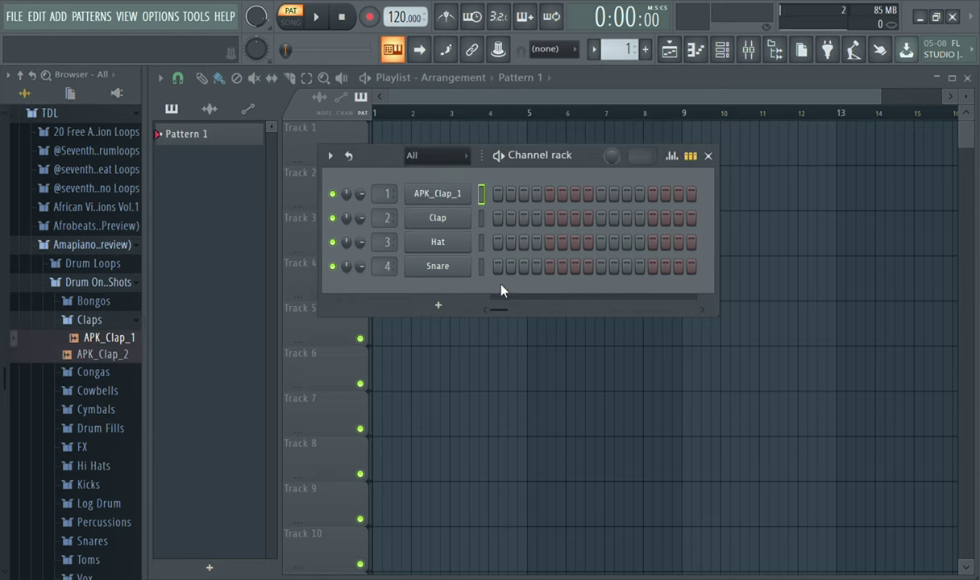
Reduce the attack, decay, sustain and release of APK_Clap_1's volume envelope to minimum, then close its channel settings
click(459, 202)
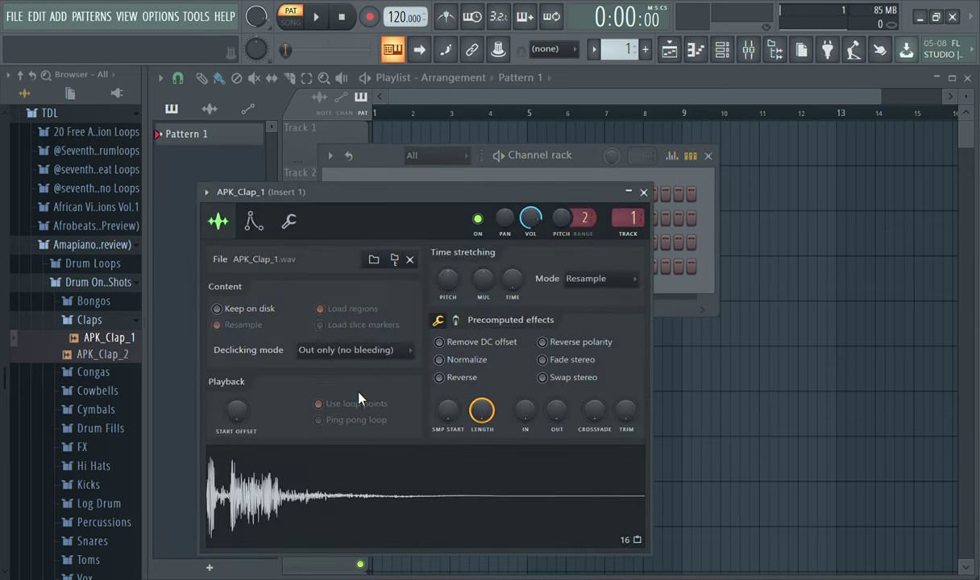
click(252, 223)
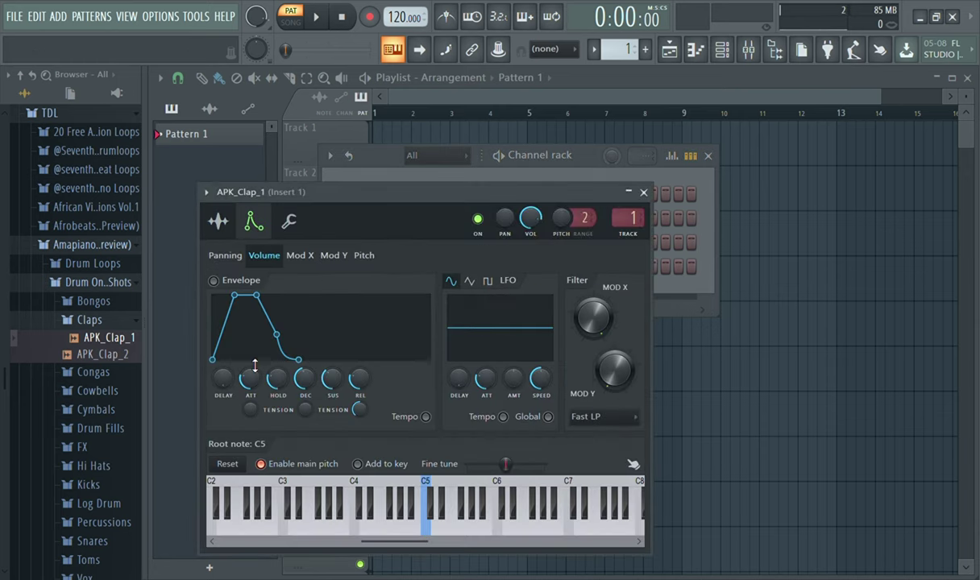
drag(255, 366, 254, 387)
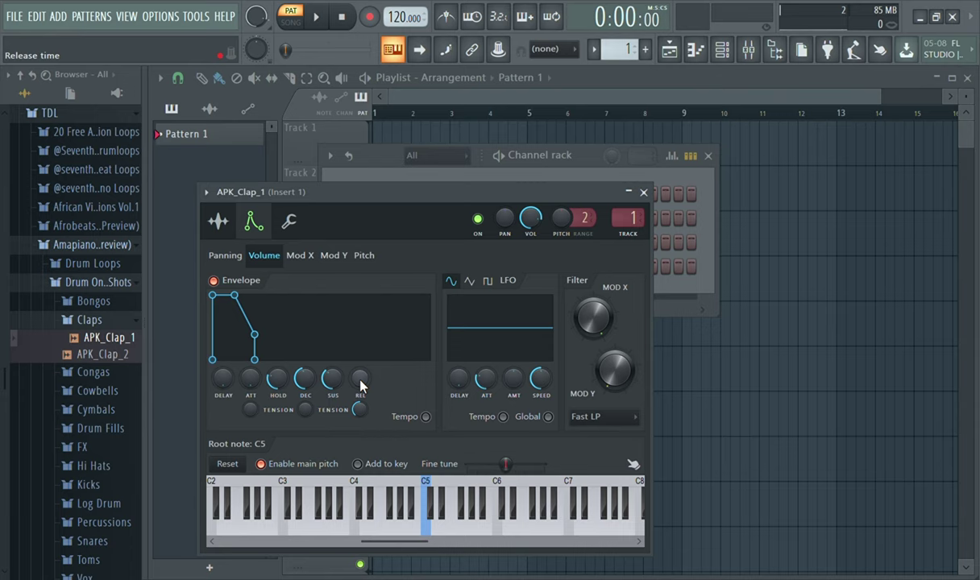
drag(332, 379, 305, 395)
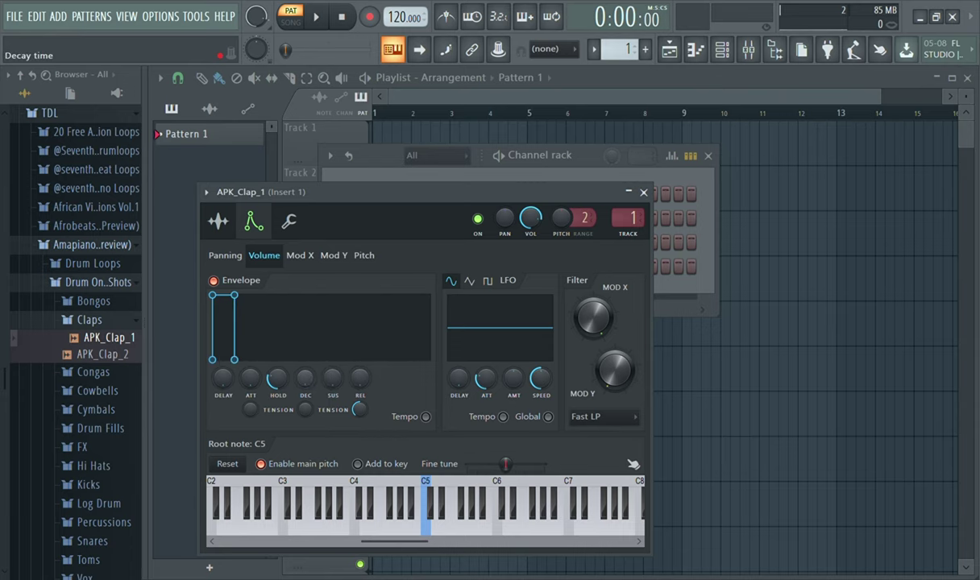
click(217, 221)
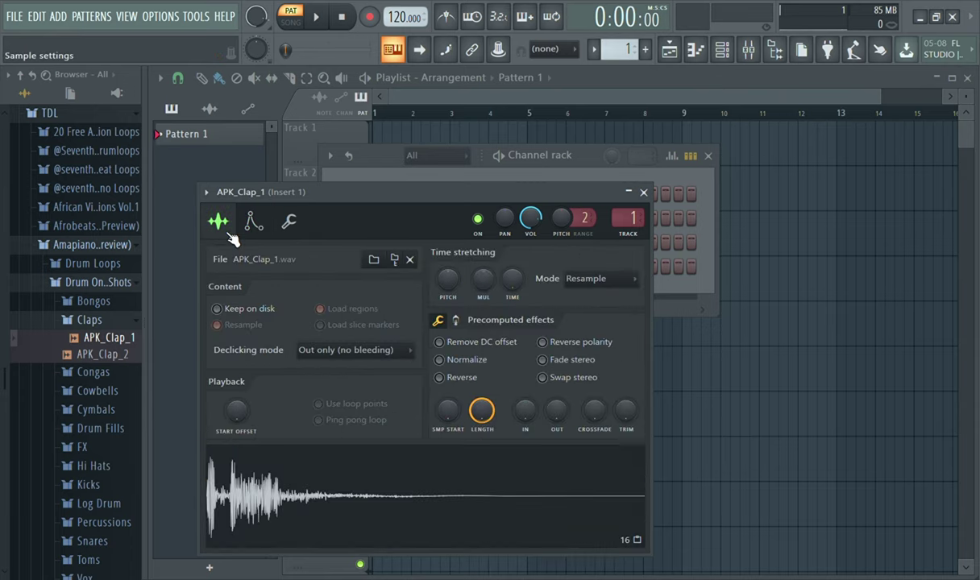
click(642, 192)
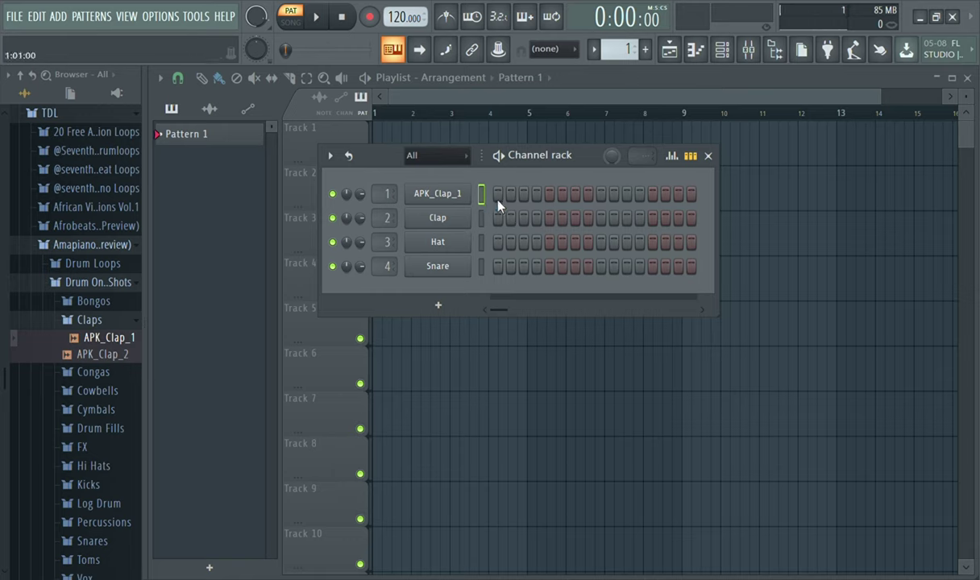
Place APK_Clap_1 hits on steps 1 and 8 and play the pattern
key(space)
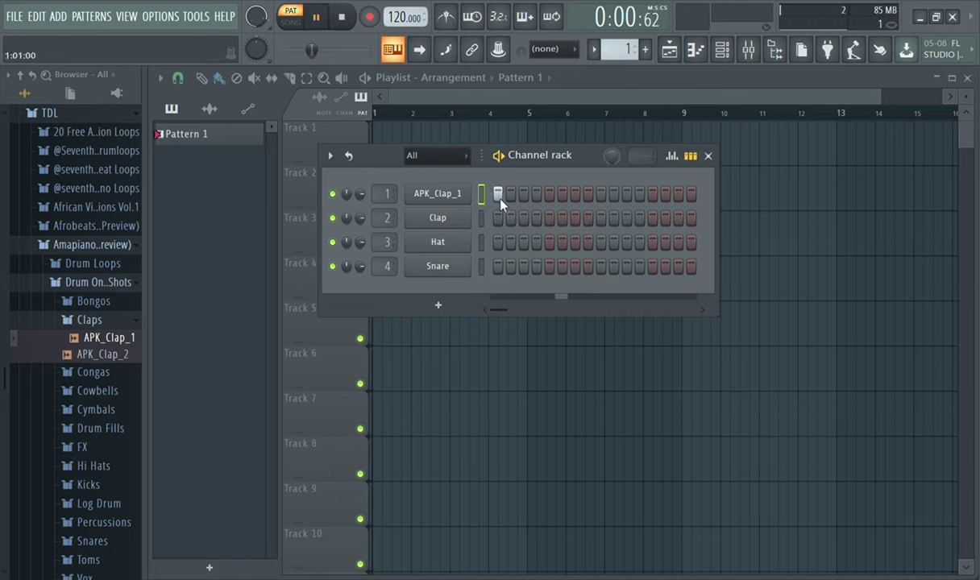
click(577, 196)
click(577, 196)
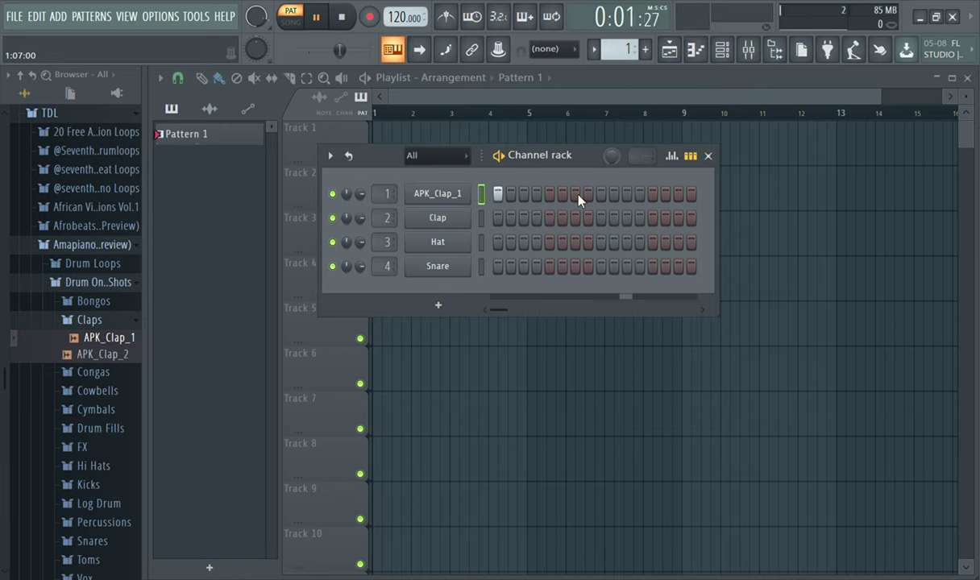
click(589, 197)
key(space)
key(space)
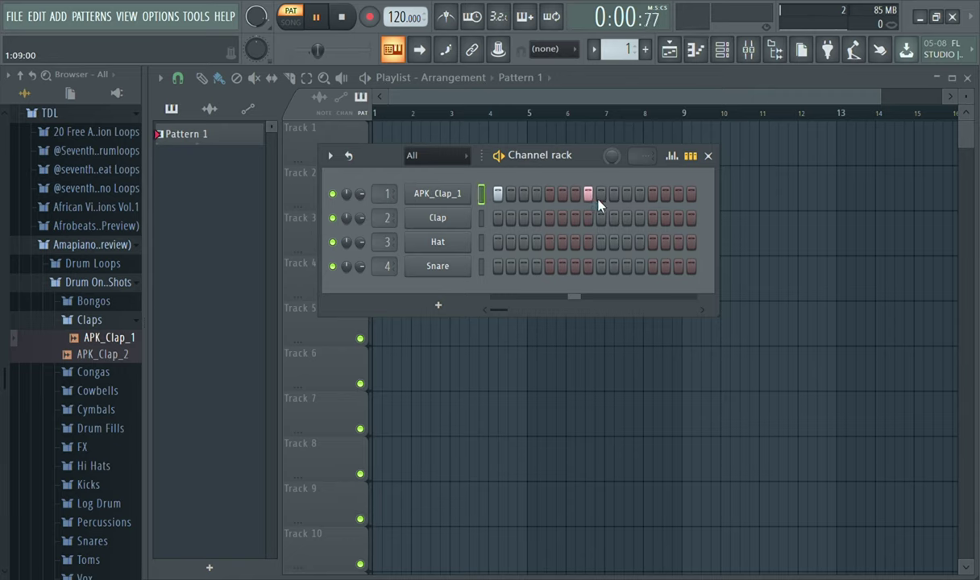
Move the second APK_Clap_1 hit from step 8 to step 9 while auditioning the pattern
click(589, 195)
click(601, 195)
click(601, 195)
click(614, 195)
key(space)
key(space)
right_click(610, 196)
click(601, 195)
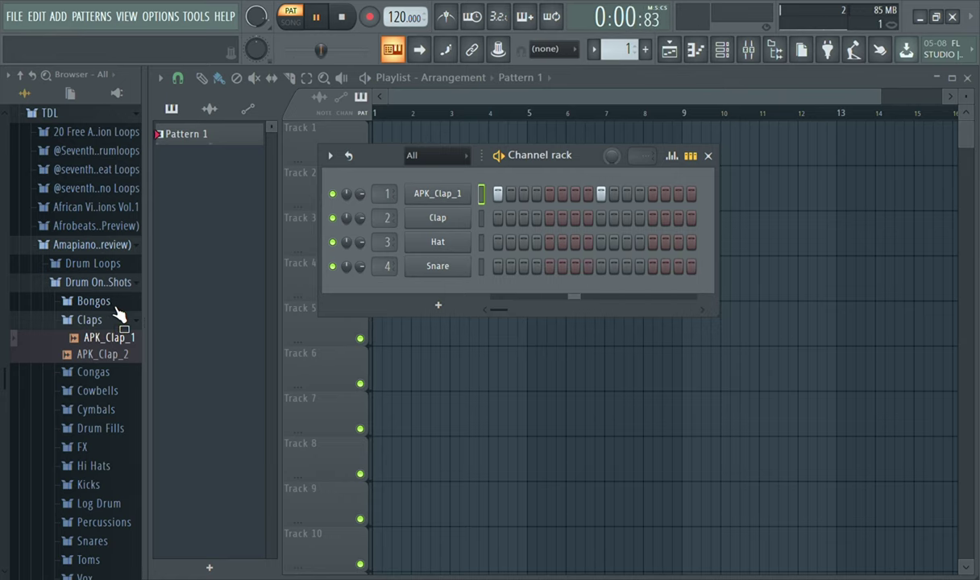
Add a slight quick fade-in to the APK_Clap_1 sample and close its channel settings
click(436, 196)
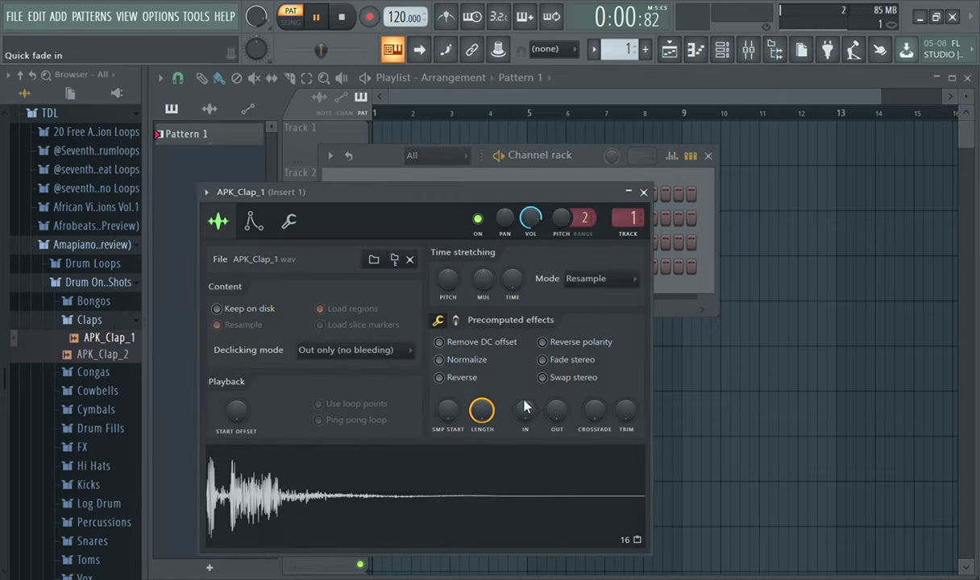
drag(524, 406, 524, 395)
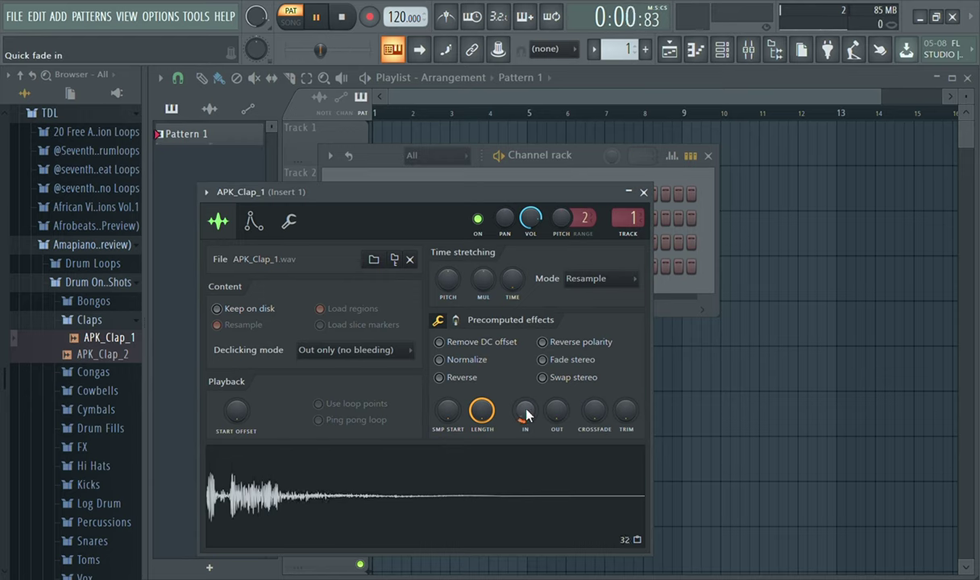
click(643, 192)
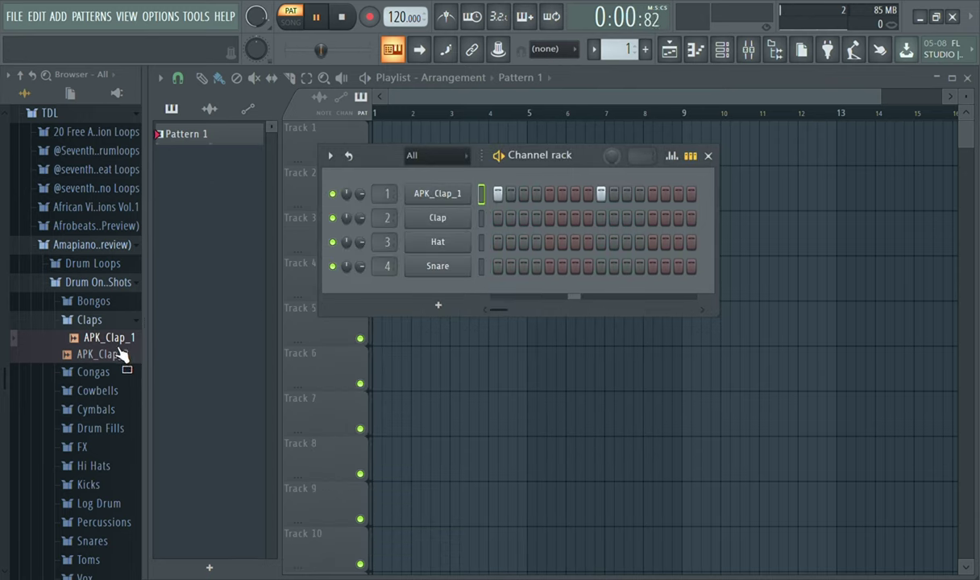
Audition the shaker loops in the Afrobeats pack's Drum Loops folder and load SHAKERLOOP_7TH onto the default Clap channel
click(103, 322)
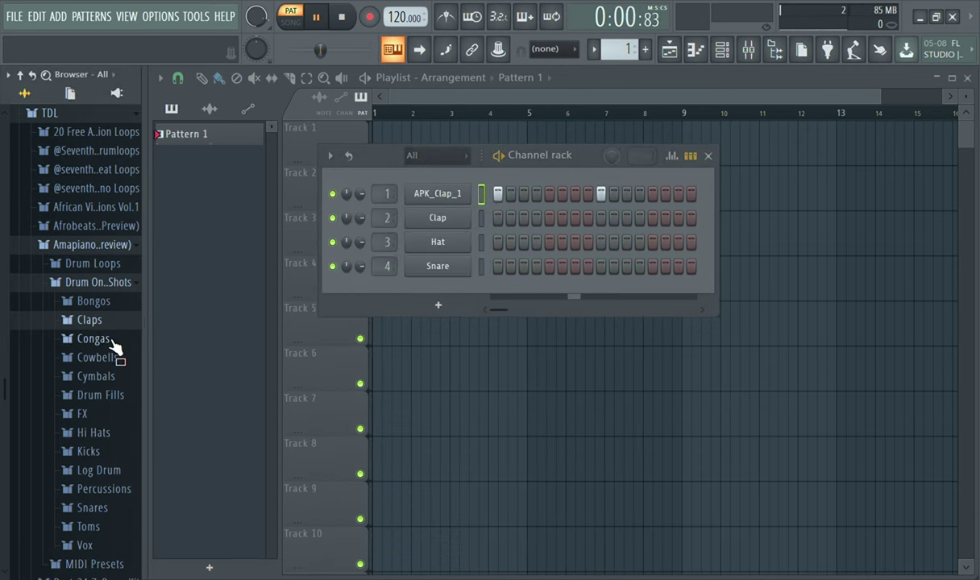
click(108, 247)
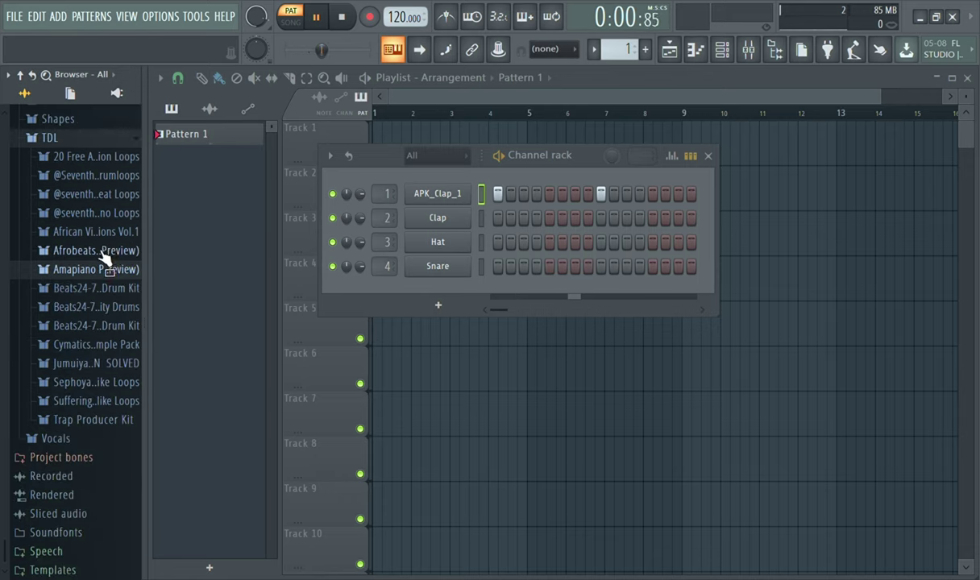
click(103, 250)
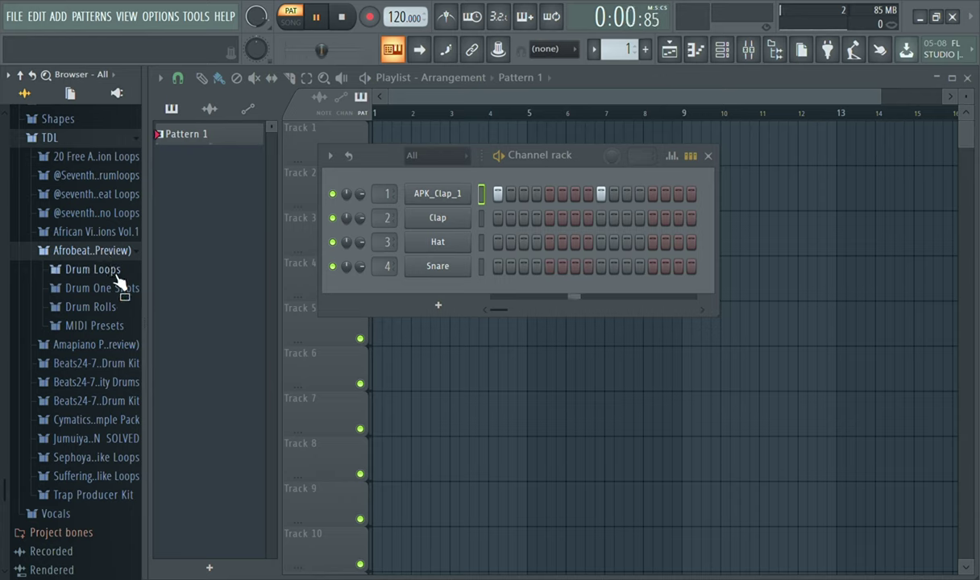
click(119, 273)
click(127, 326)
click(125, 344)
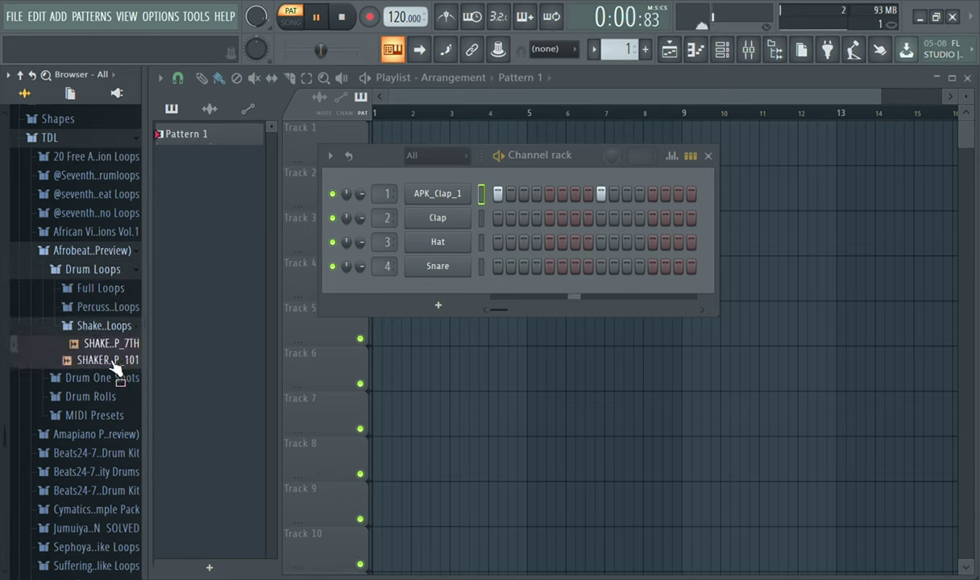
click(115, 363)
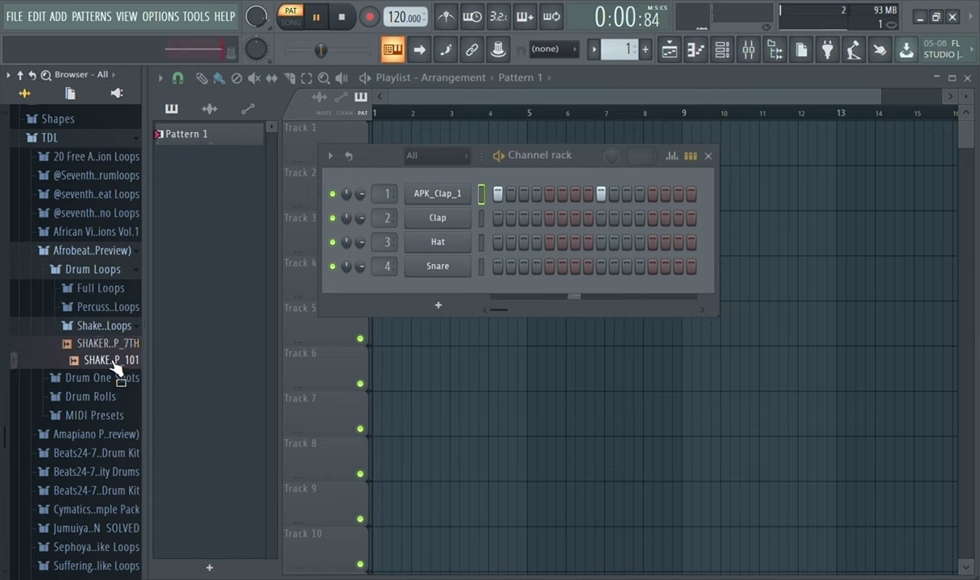
click(112, 344)
drag(111, 344, 266, 306)
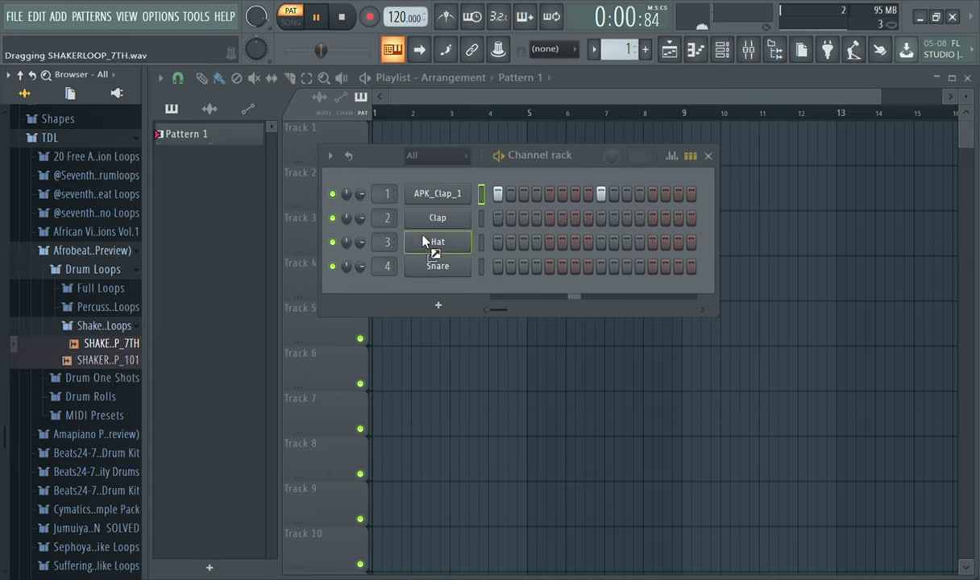
drag(425, 242, 437, 224)
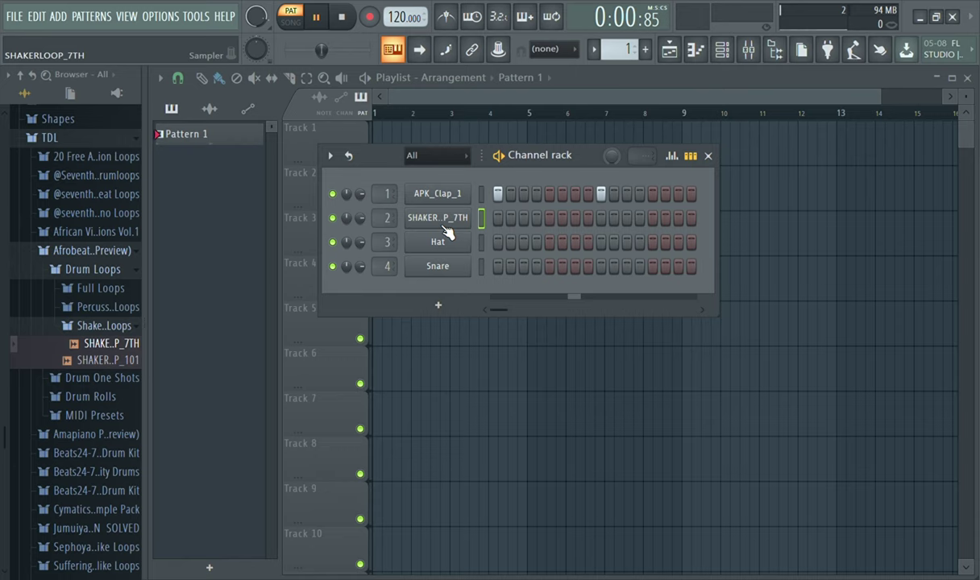
Place a SHAKERLOOP_7TH hit on step 1 and check the channel's sample settings
click(498, 221)
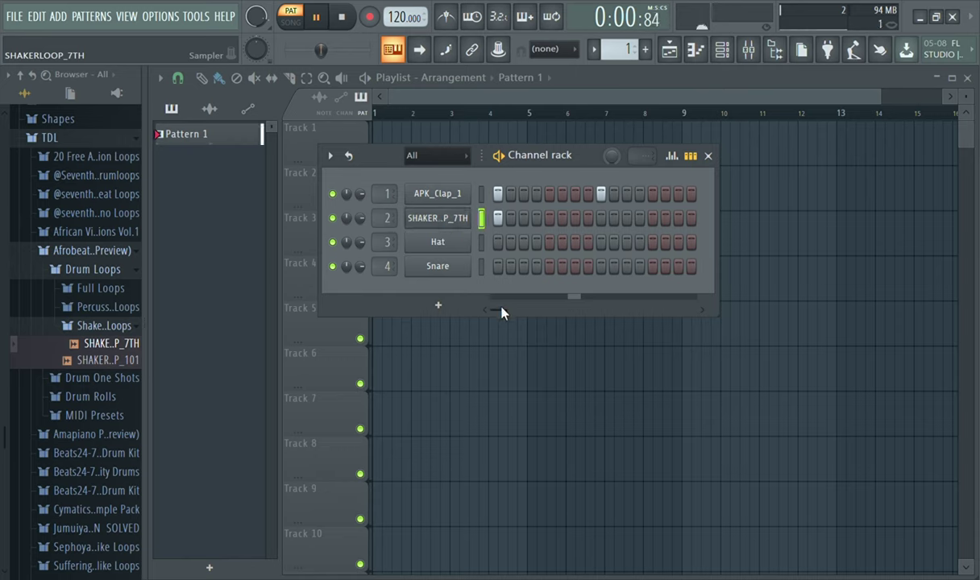
click(449, 230)
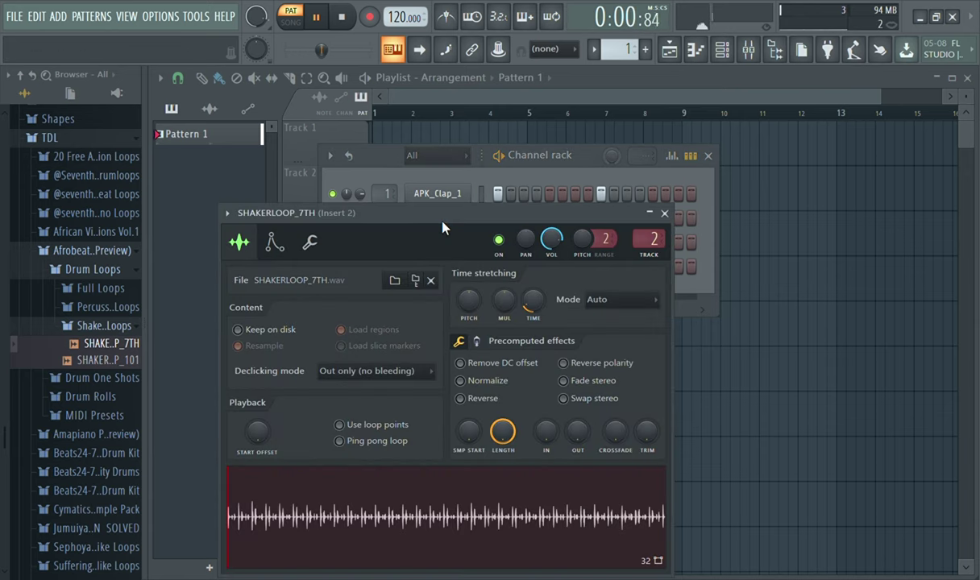
click(663, 212)
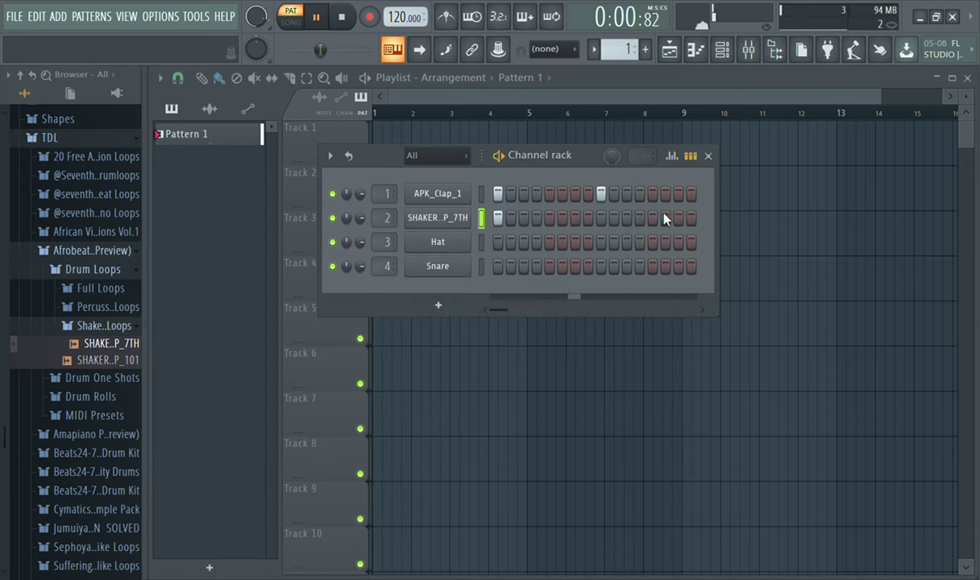
Audition the bongo one-shots in the Amapiano pack and load APK_Bongo_1 onto the Hat channel
click(125, 326)
click(121, 250)
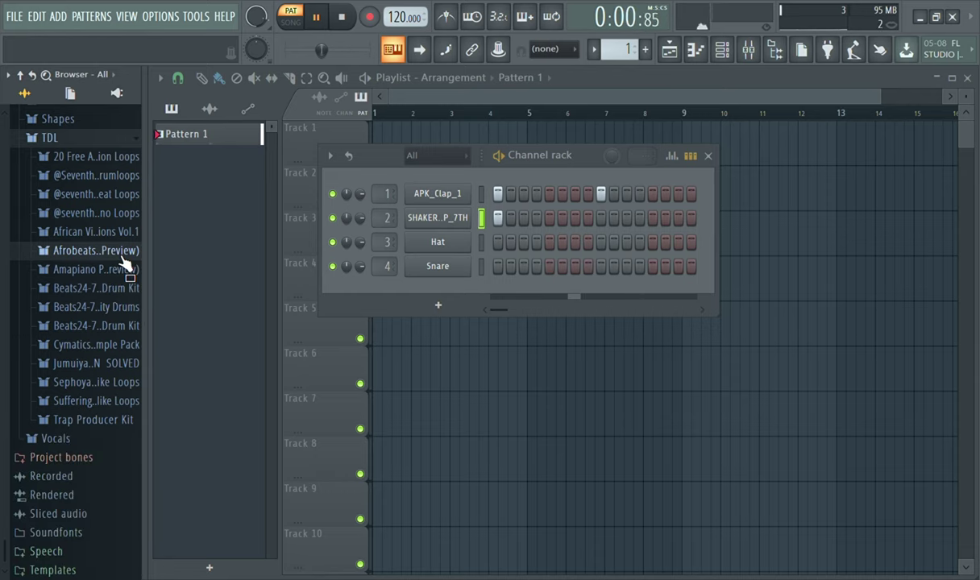
click(121, 269)
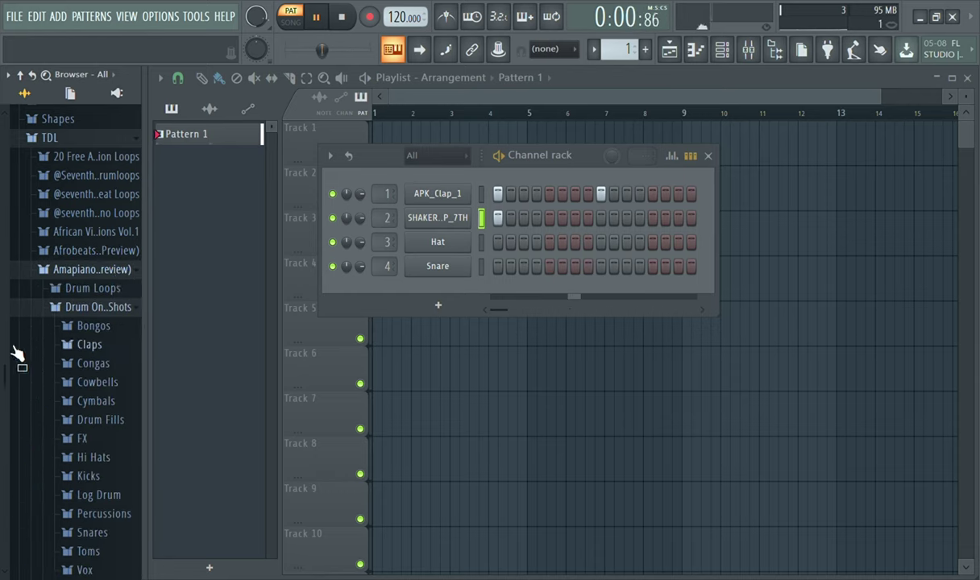
click(107, 327)
click(110, 344)
click(112, 361)
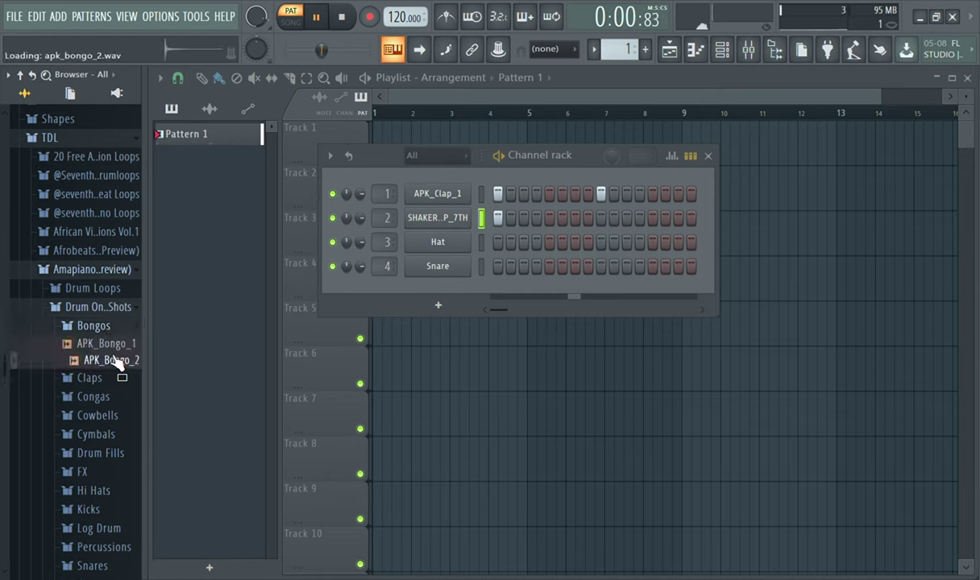
click(114, 350)
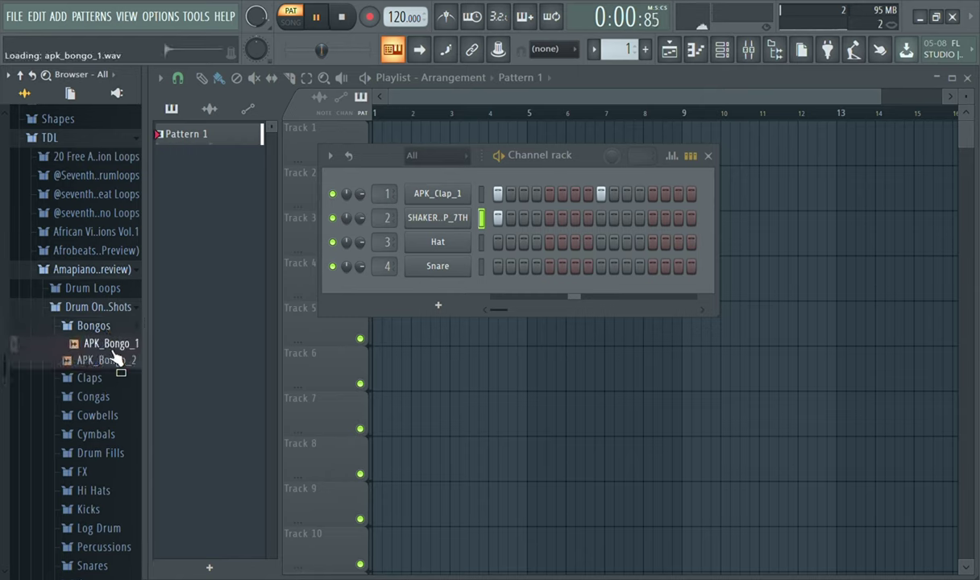
drag(114, 352, 459, 244)
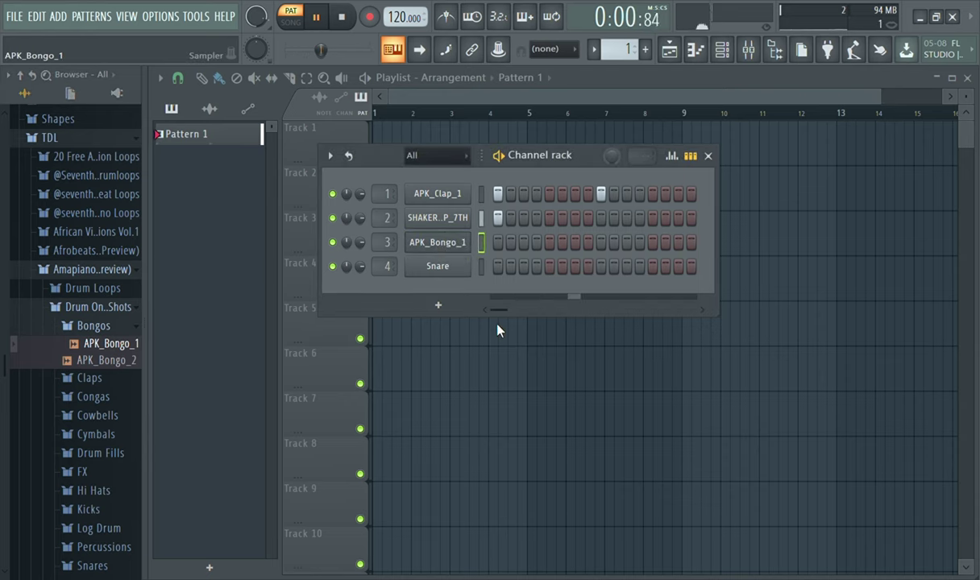
Reduce the attack, decay, sustain and release of APK_Bongo_1's volume envelope to minimum and return to its sample settings
click(438, 241)
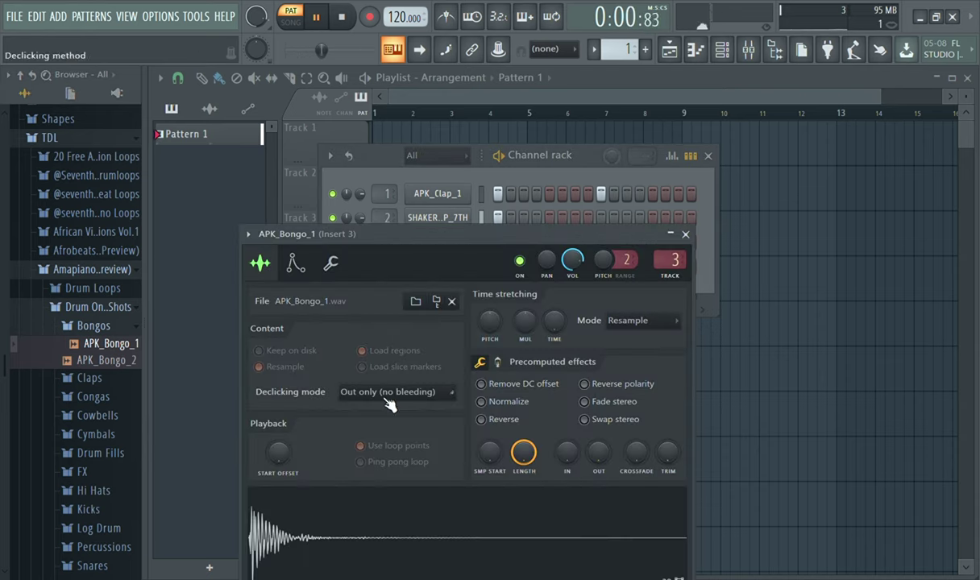
click(303, 271)
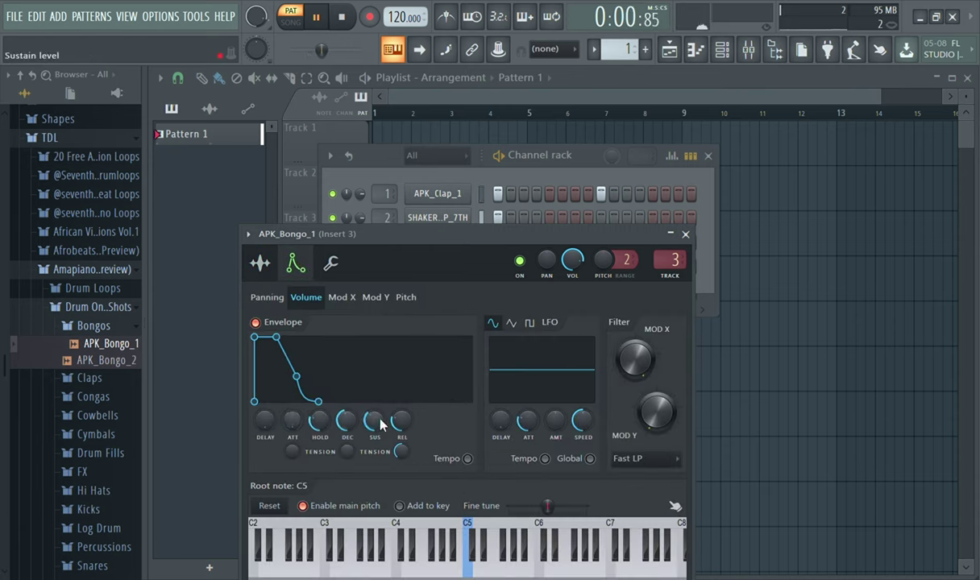
drag(399, 423, 400, 484)
drag(373, 422, 373, 455)
drag(347, 421, 347, 451)
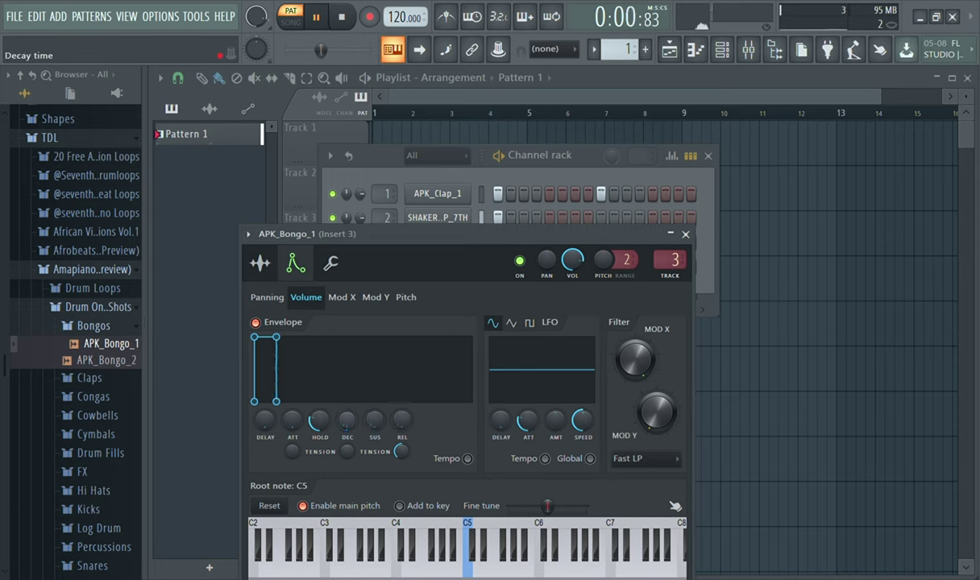
click(260, 263)
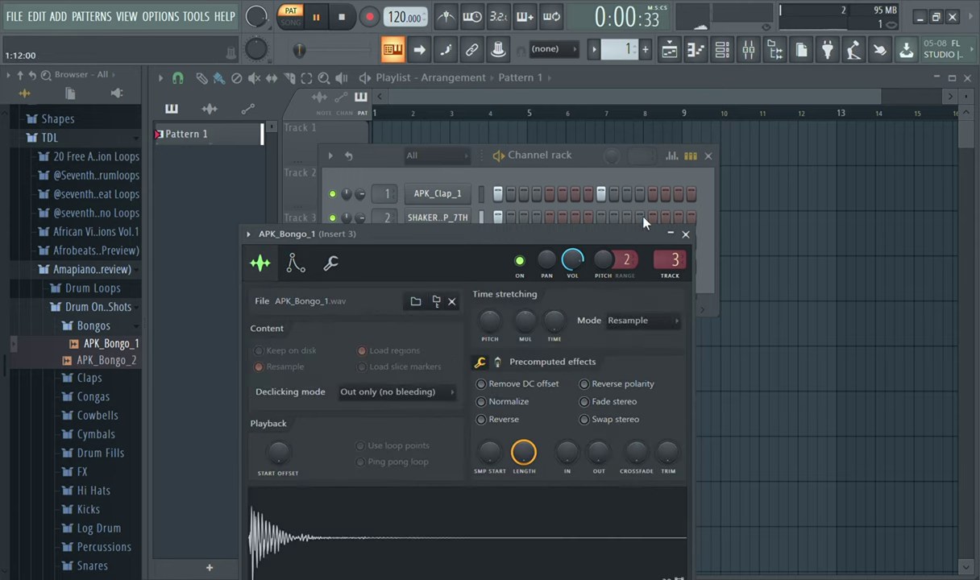
Close APK_Bongo_1's channel settings and, after trying step 5, place its hit on step 6
click(685, 235)
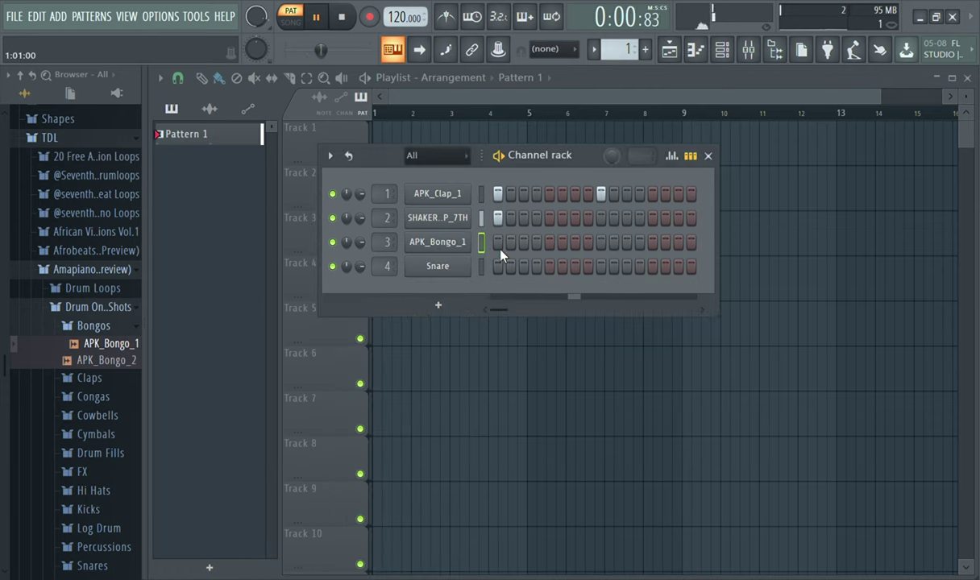
click(550, 245)
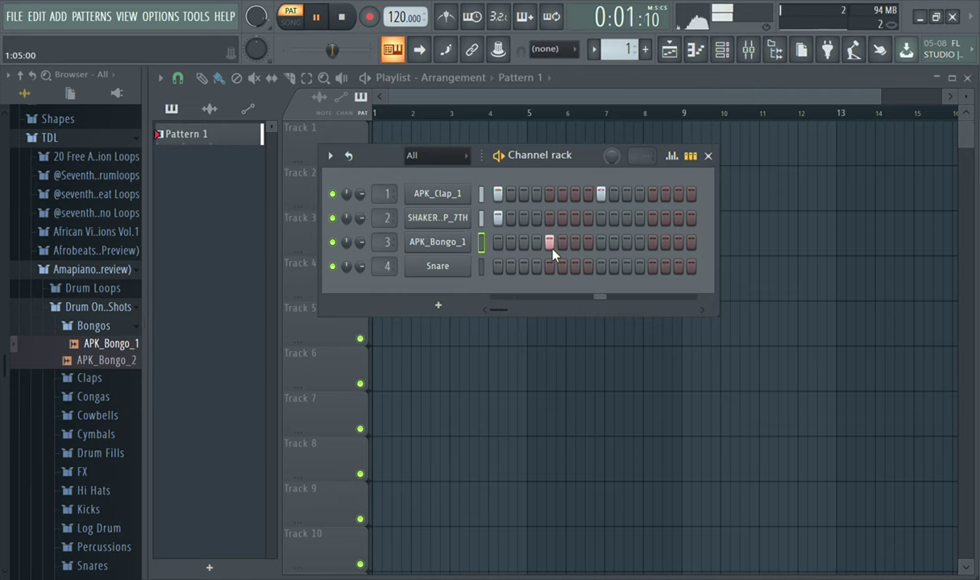
right_click(552, 249)
click(564, 249)
key(space)
key(space)
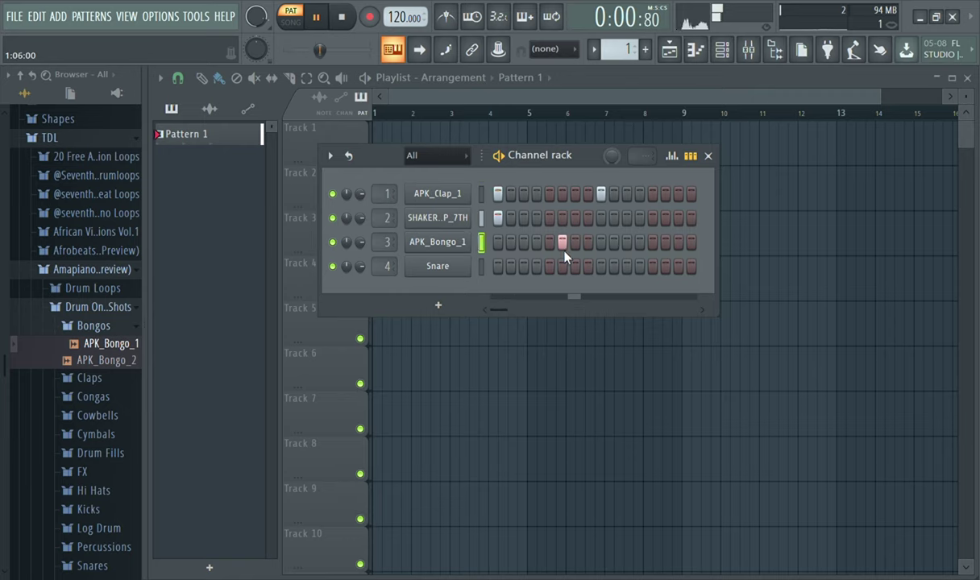
Try additional APK_Bongo_1 hits on steps 8 and 10, removing each one
click(589, 248)
right_click(588, 248)
click(614, 248)
right_click(613, 250)
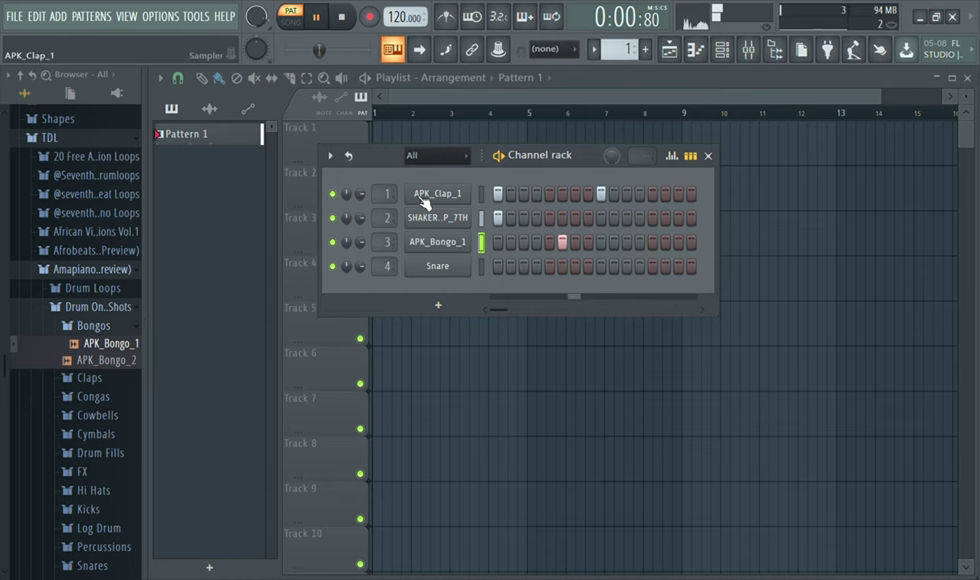
Turn on loop points in SHAKERLOOP_7TH's sample settings and play the pattern briefly to check it
key(space)
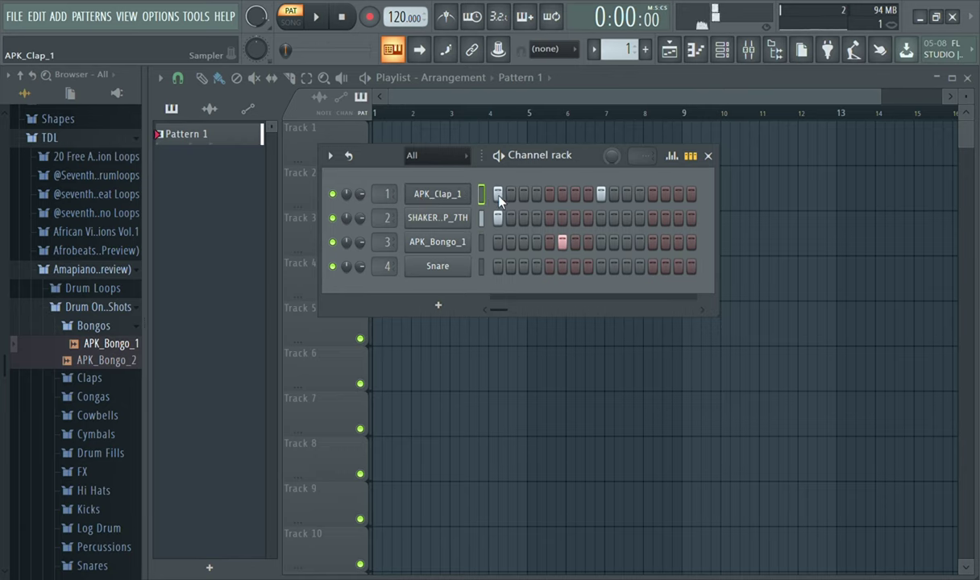
key(F7)
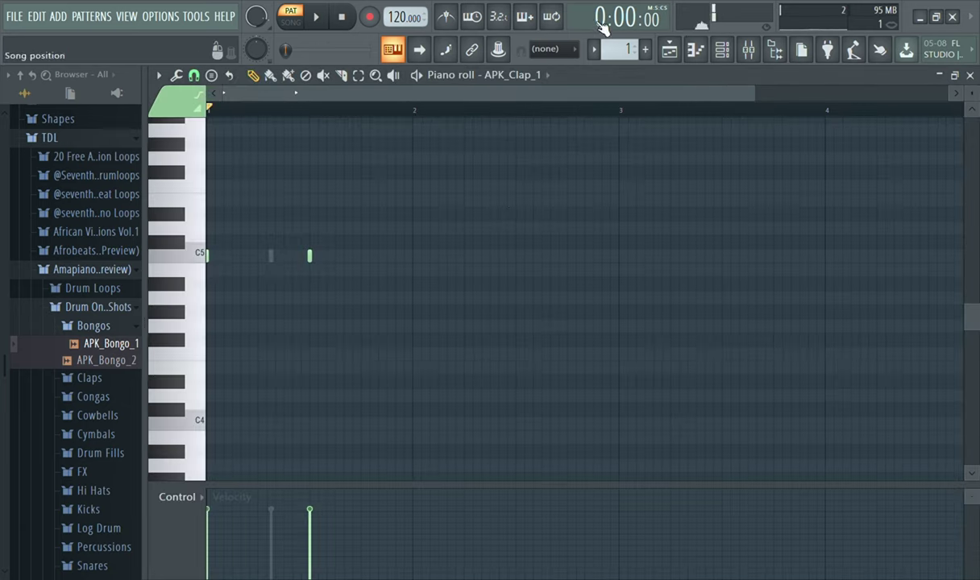
click(723, 50)
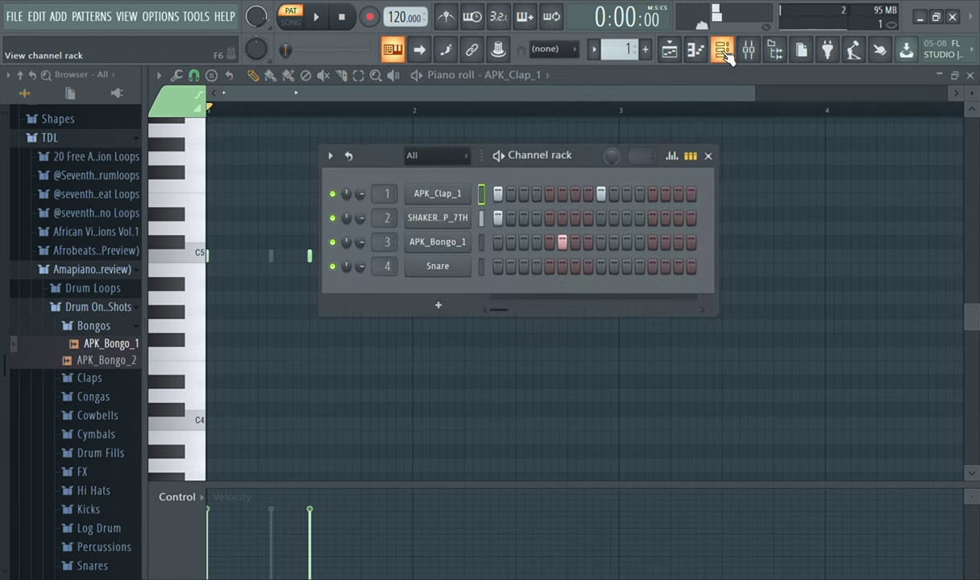
click(463, 224)
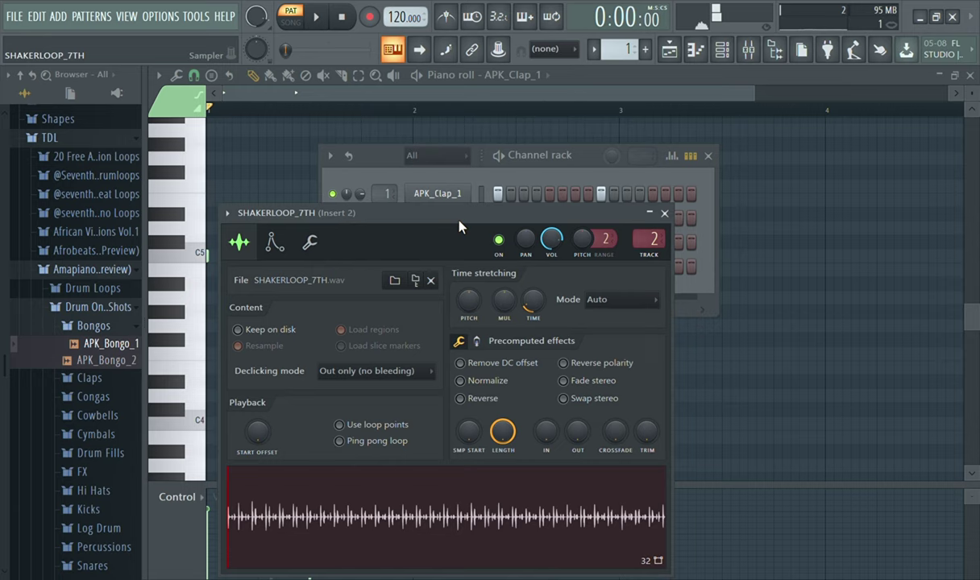
click(377, 424)
click(665, 214)
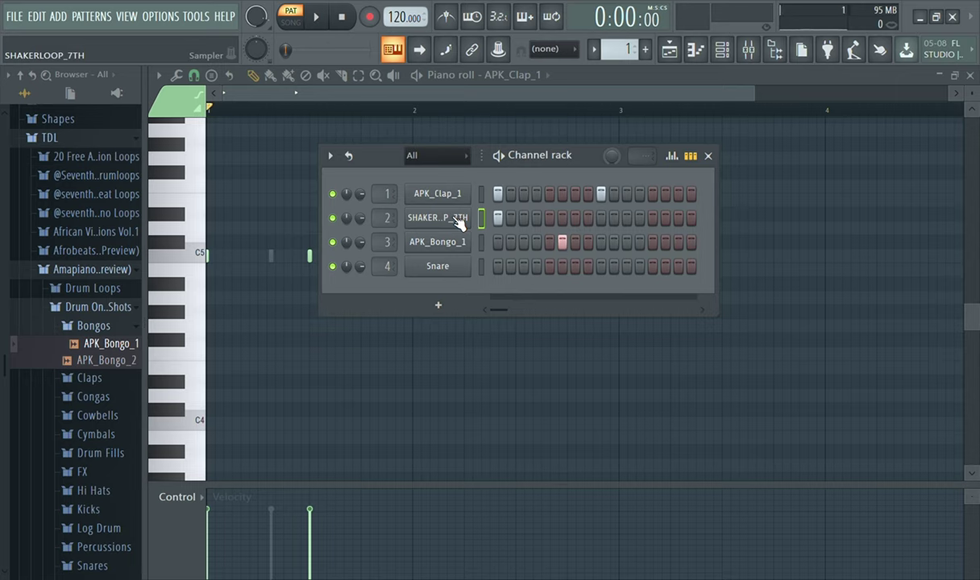
key(space)
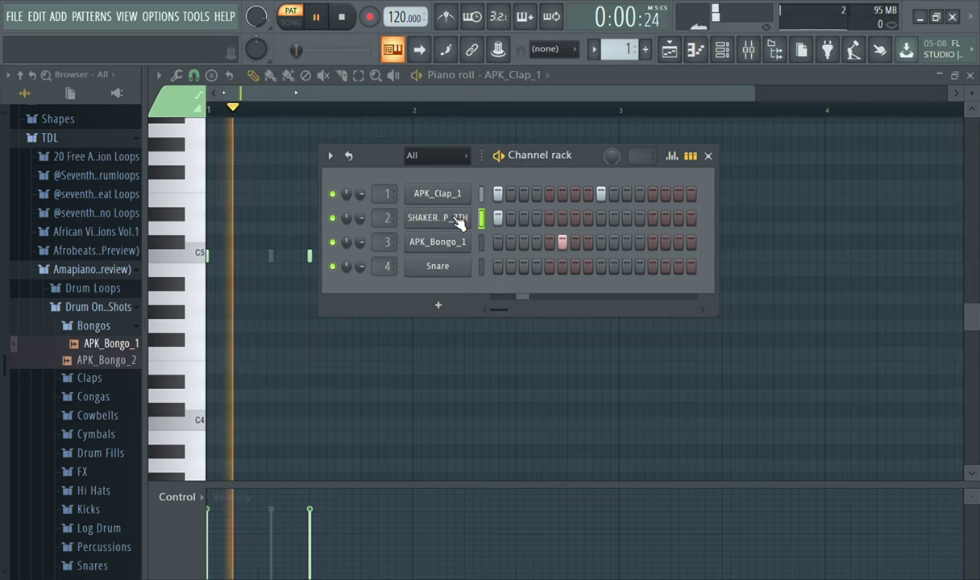
key(space)
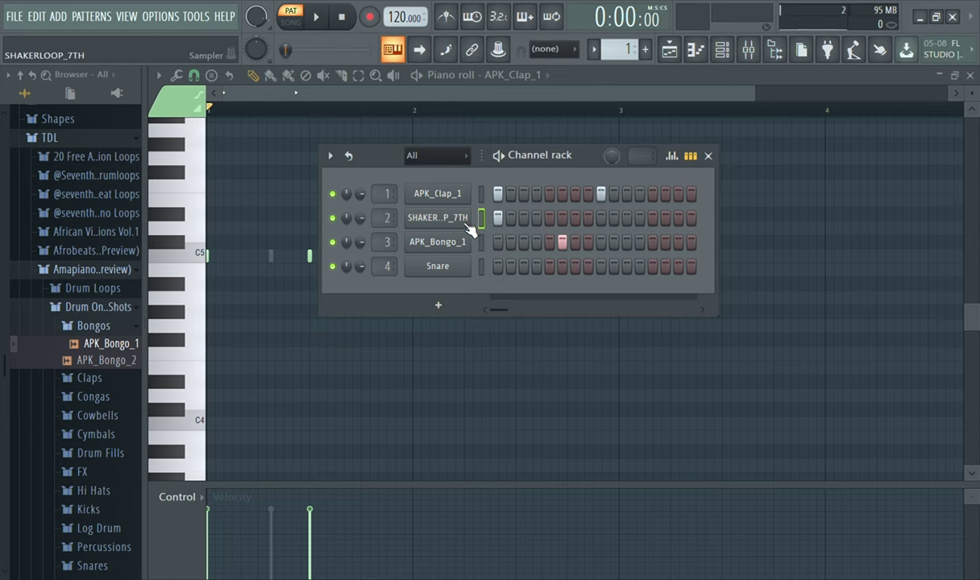
Select bar 1 of the APK_Clap_1 notes in the piano roll and duplicate it three times to fill bars 2 to 4
key(F6)
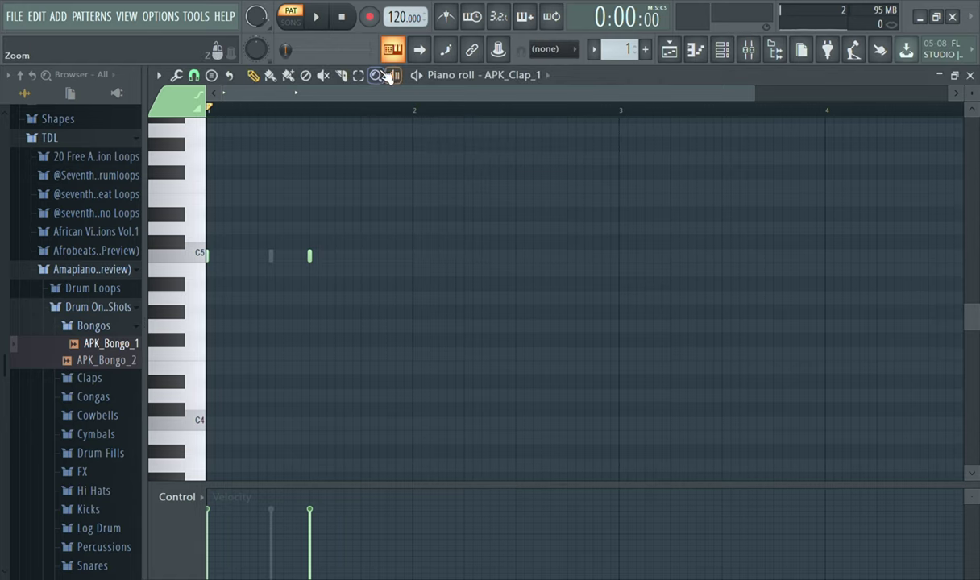
click(359, 75)
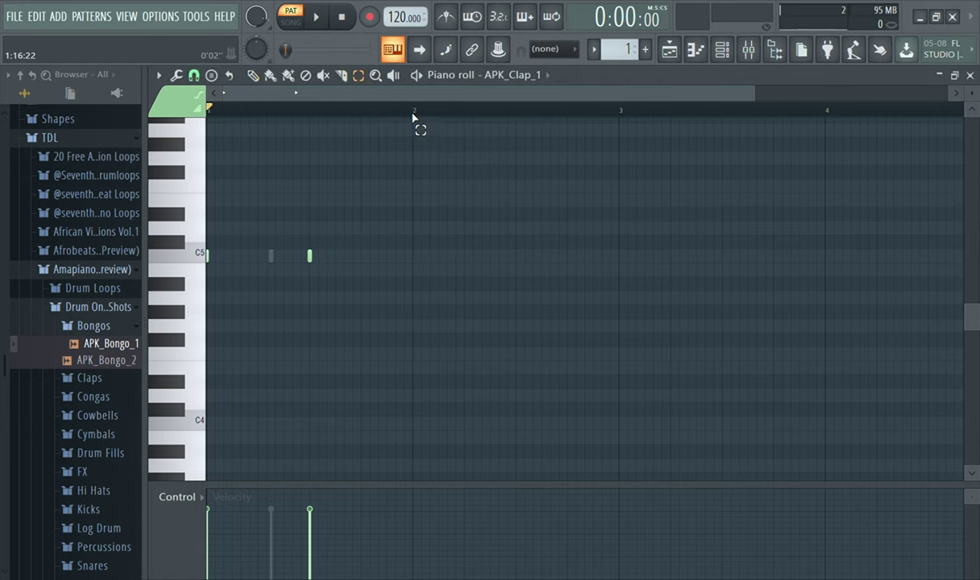
drag(412, 117, 188, 119)
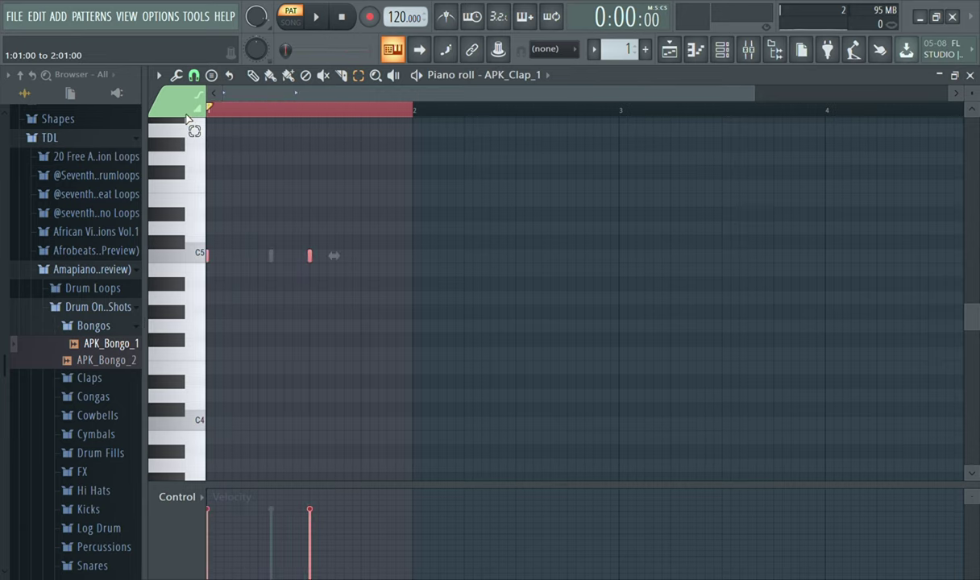
key(ctrl+b)
key(ctrl+b)
key(ctrl+b)
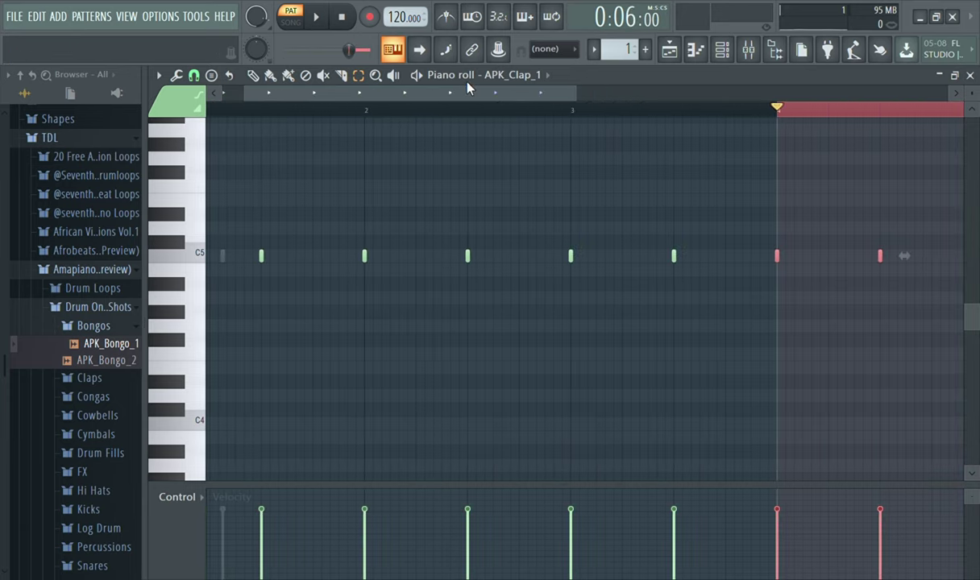
Duplicate the bar 1 note of APK_Bongo_1 across bars 2 to 4 in its piano roll and clear the selection
click(530, 114)
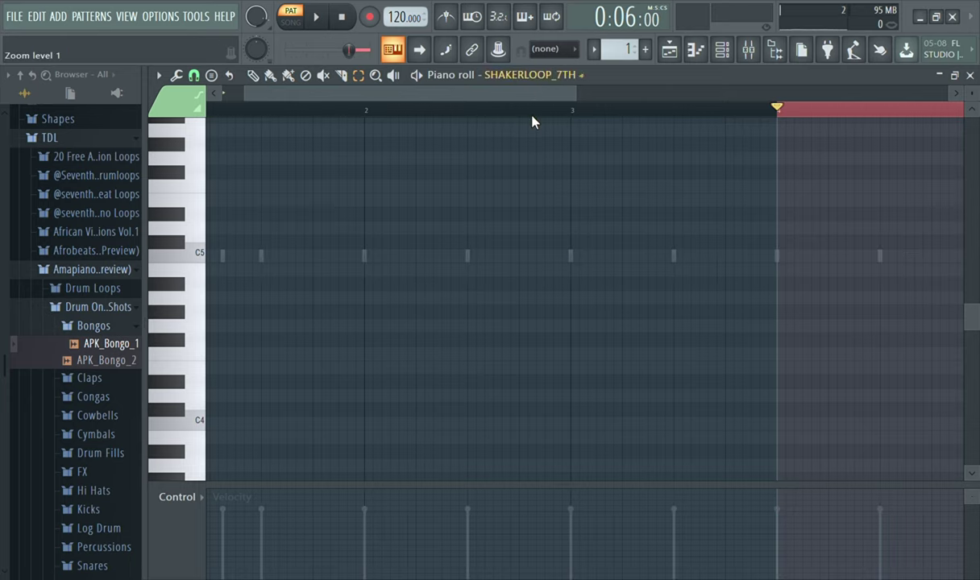
drag(563, 93, 512, 96)
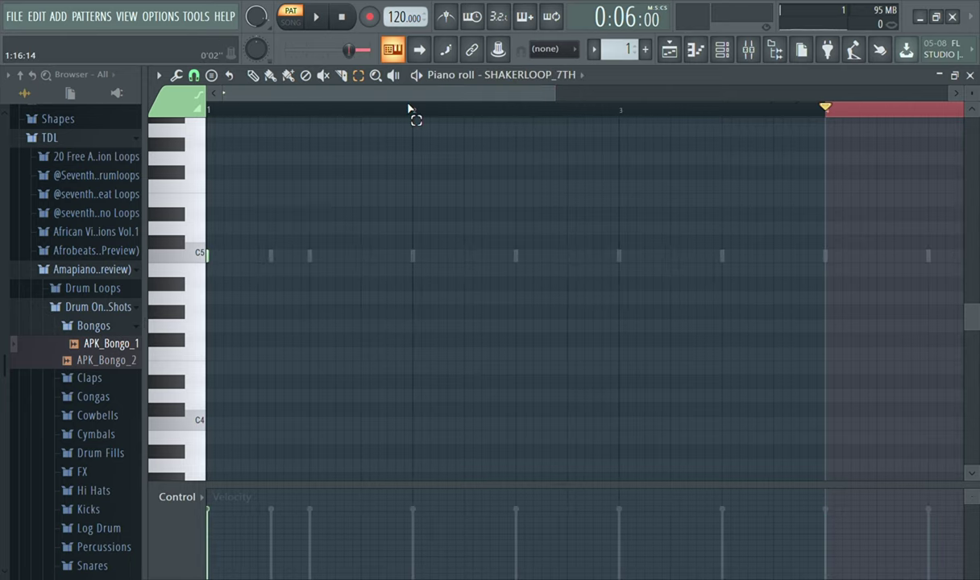
drag(414, 120, 157, 125)
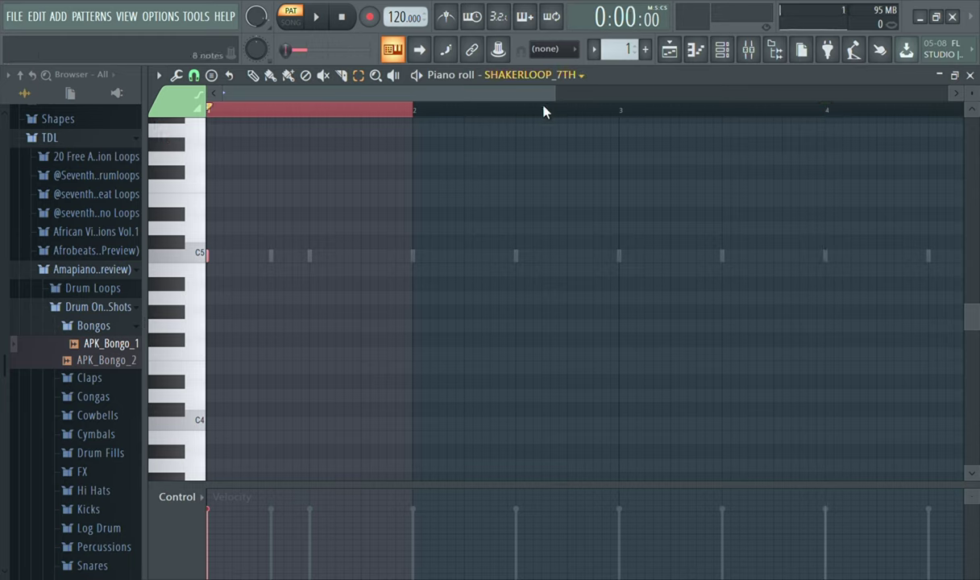
click(541, 131)
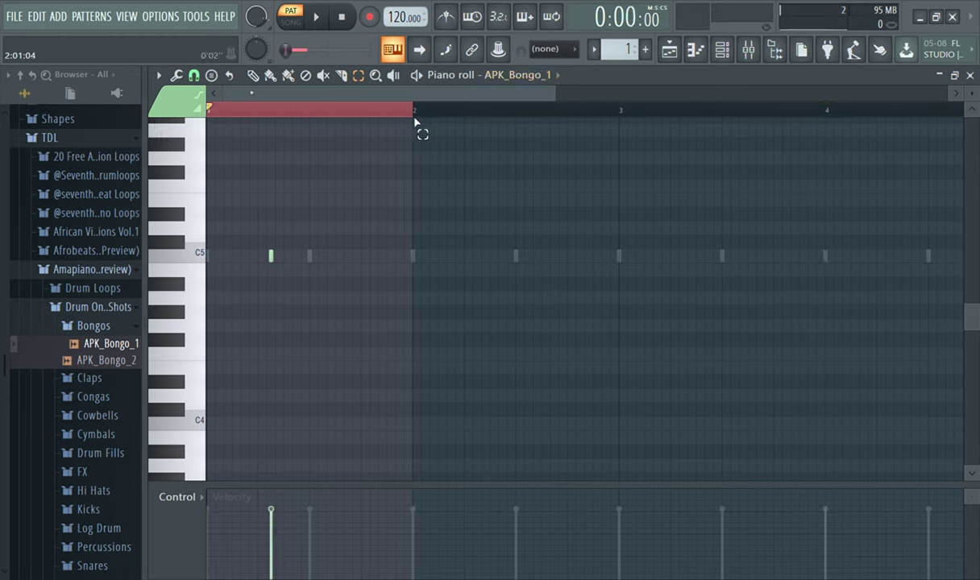
key(ctrl+b)
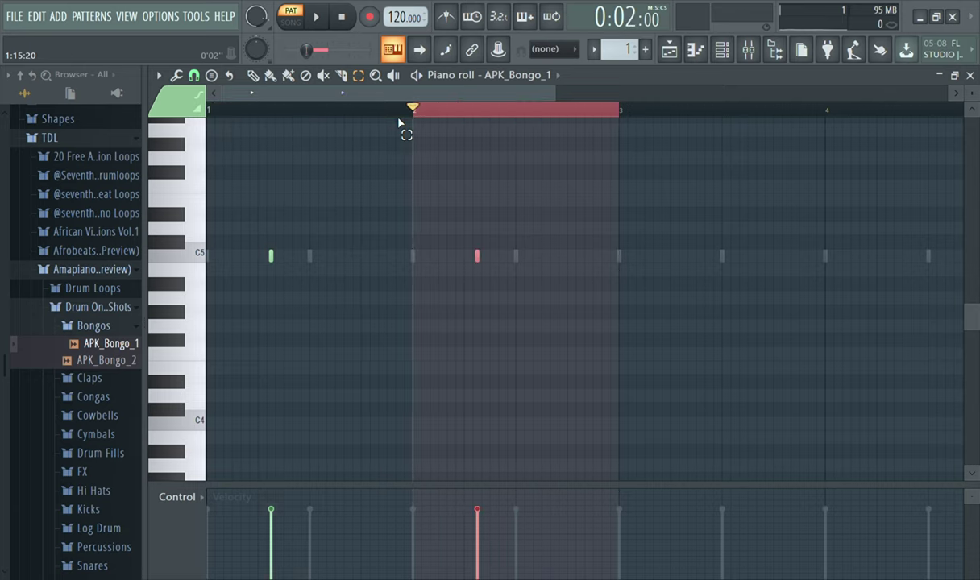
key(ctrl+b)
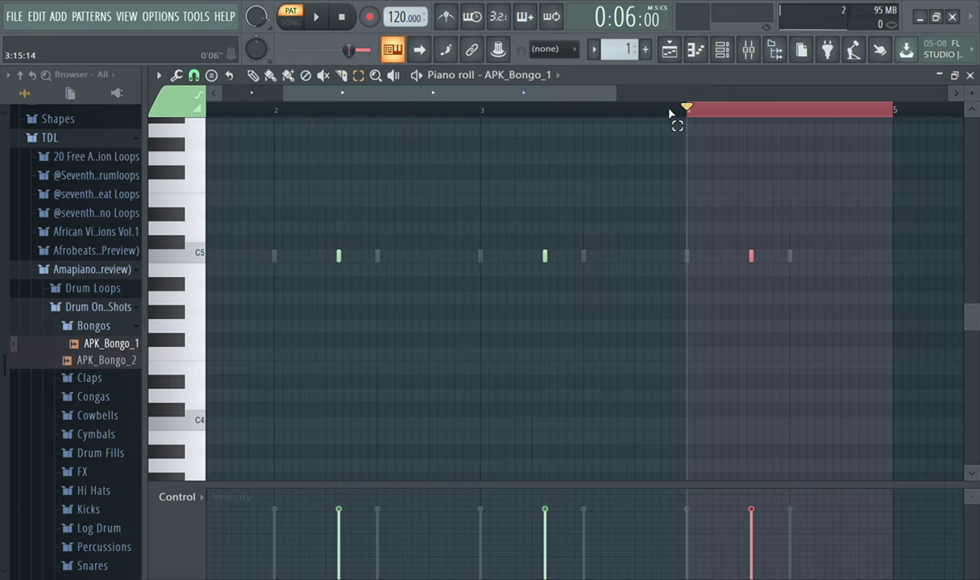
ctrl+click(709, 111)
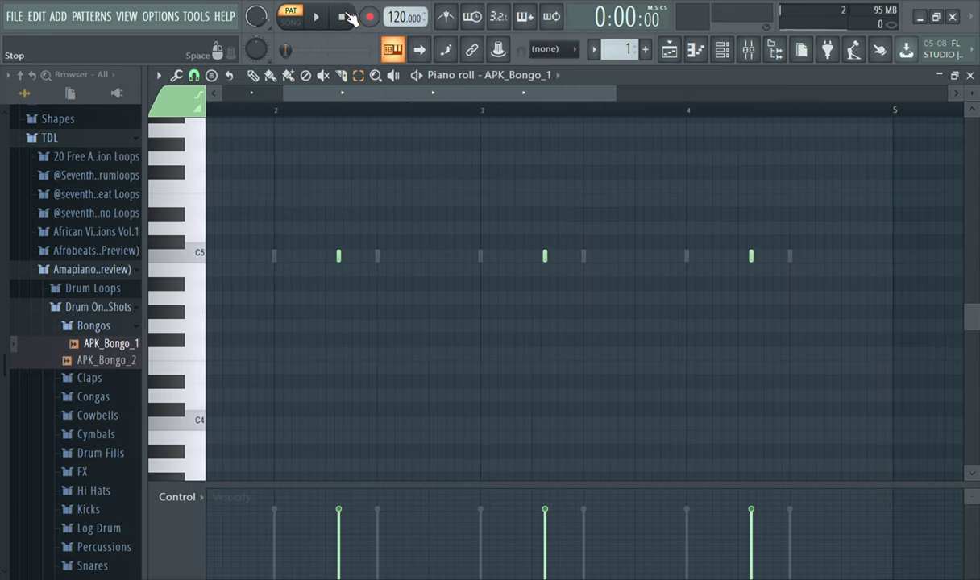
Lower APK_Bongo_1's channel volume to 72% while the pattern plays and close its settings
key(space)
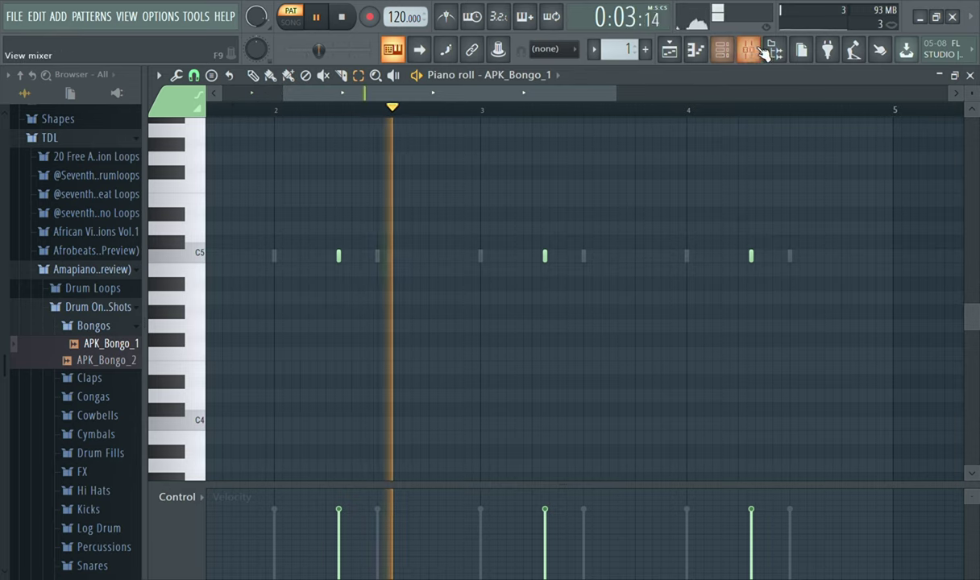
click(717, 55)
click(442, 241)
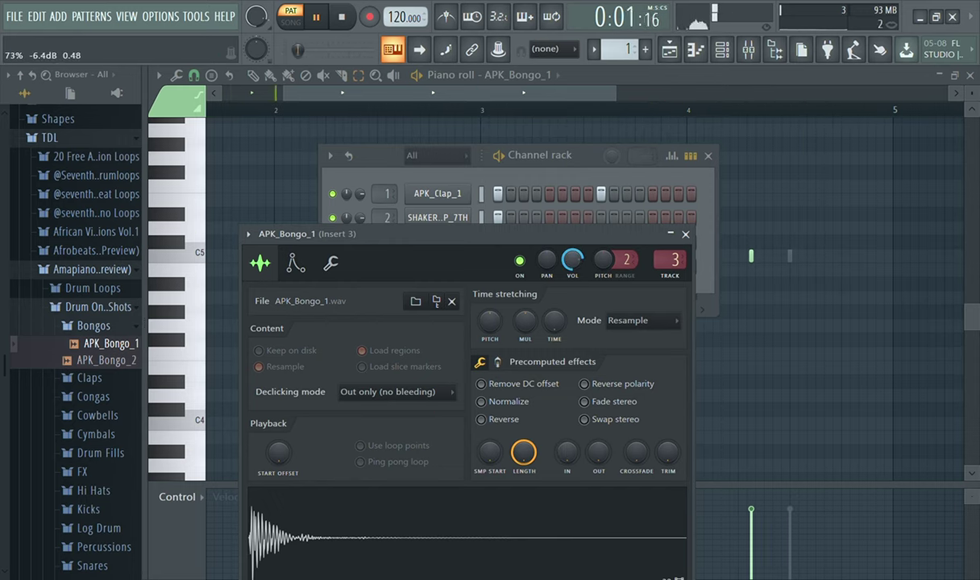
drag(572, 259, 572, 261)
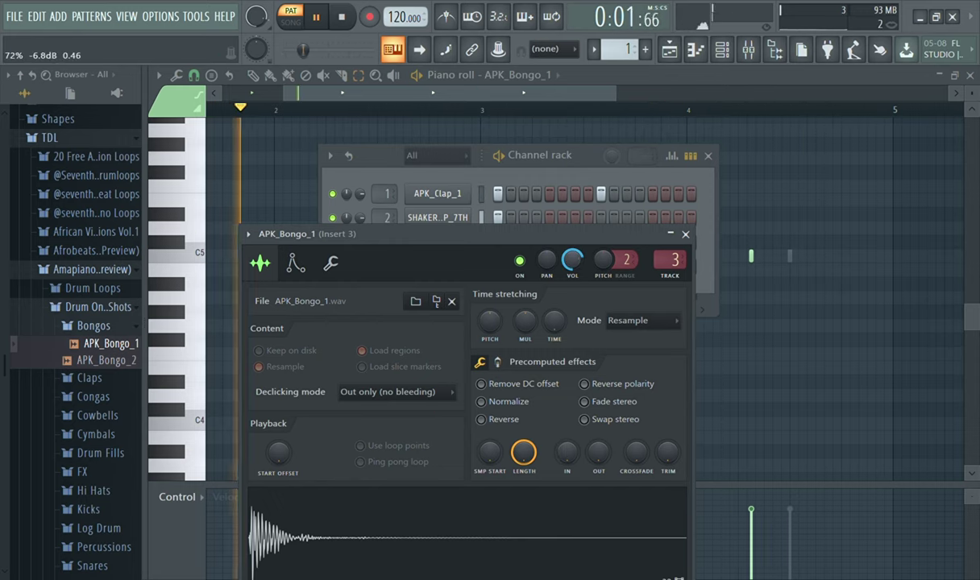
click(684, 236)
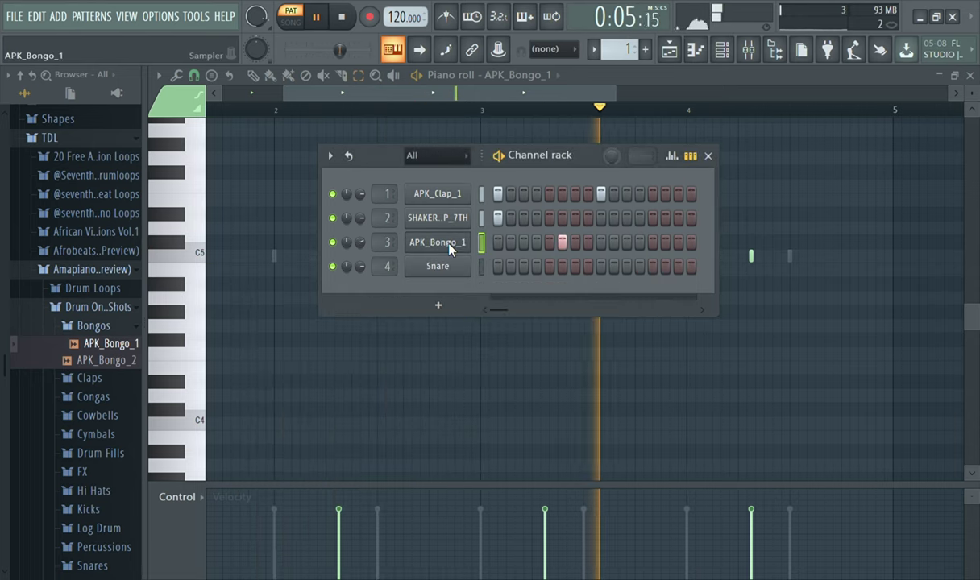
Audition the conga one-shots in the Amapiano pack and load APK_Conga_2 onto the Snare channel
click(127, 331)
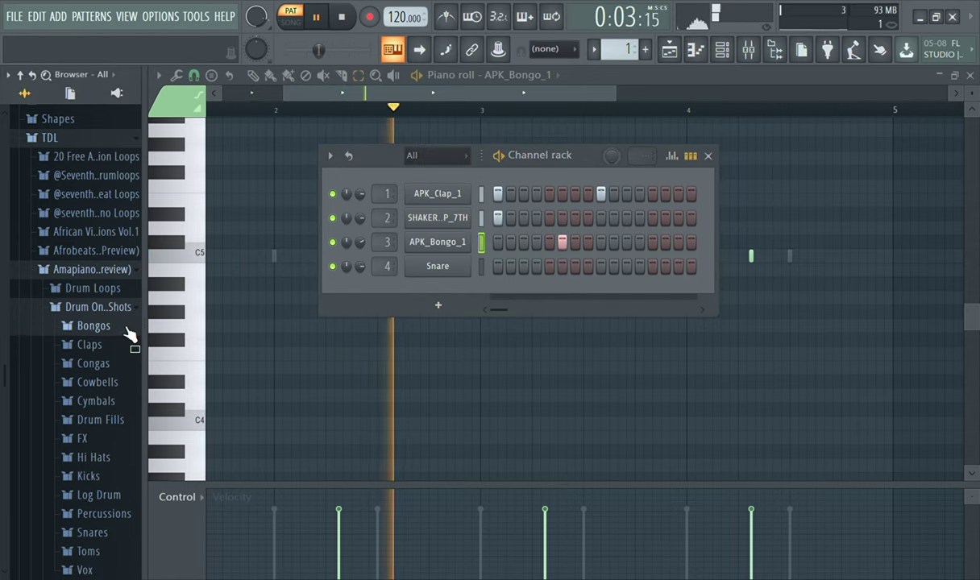
click(105, 364)
click(107, 384)
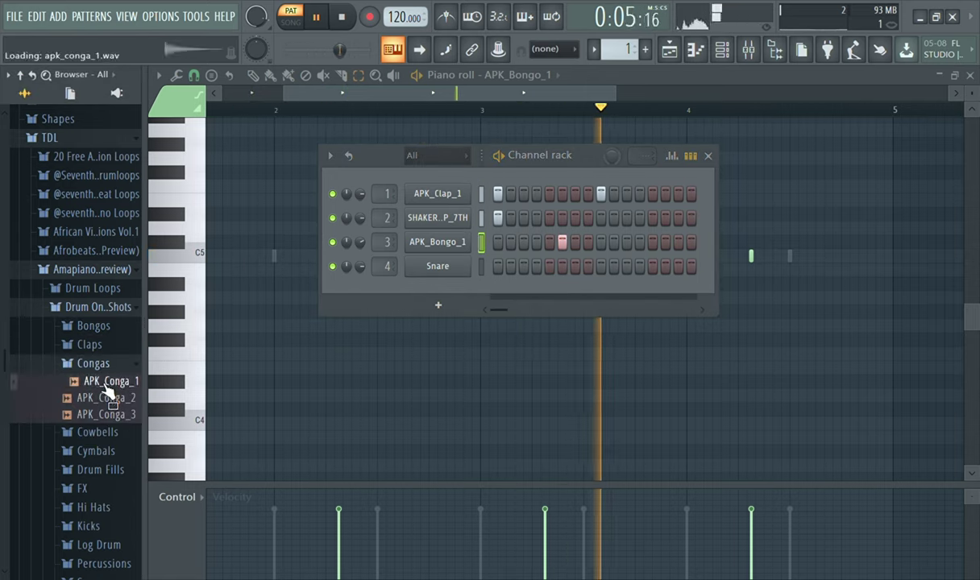
click(108, 398)
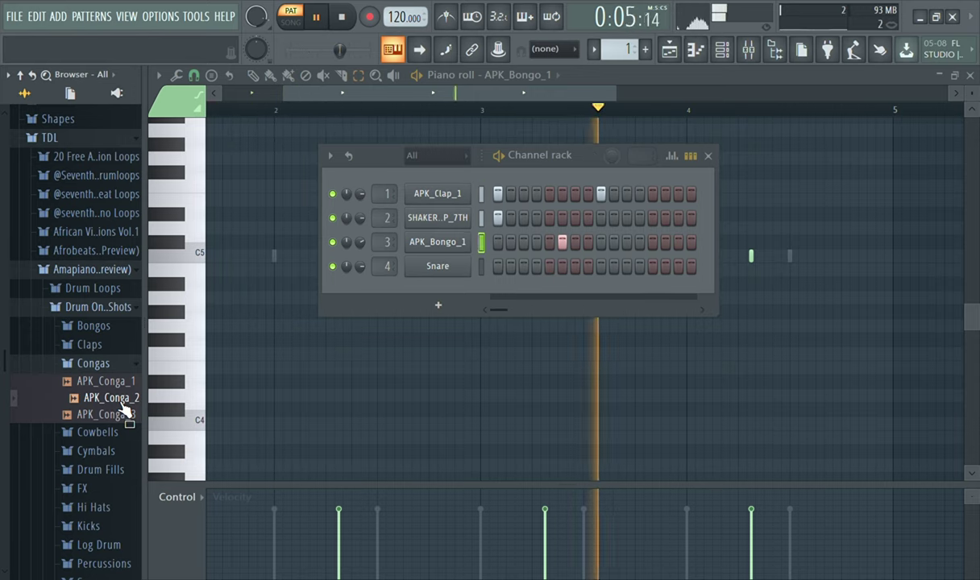
drag(122, 403, 147, 392)
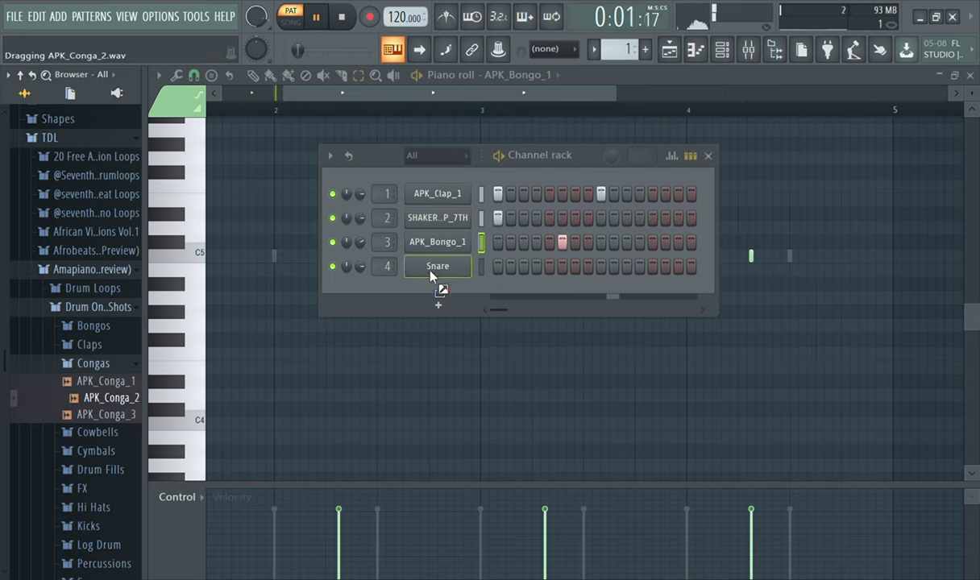
drag(429, 270, 435, 268)
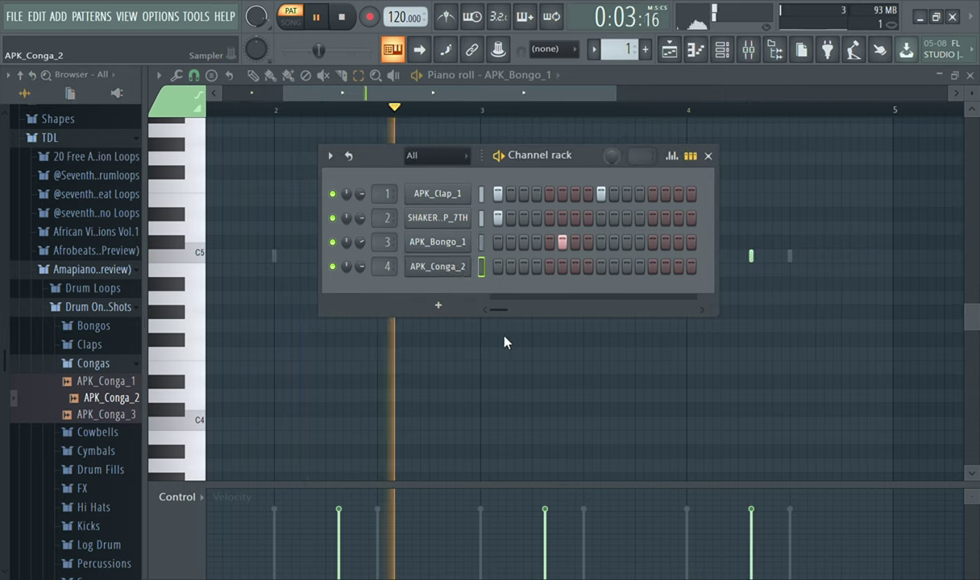
Enable APK_Conga_2's volume envelope with attack, decay, sustain and release at minimum, and close its channel settings
click(449, 269)
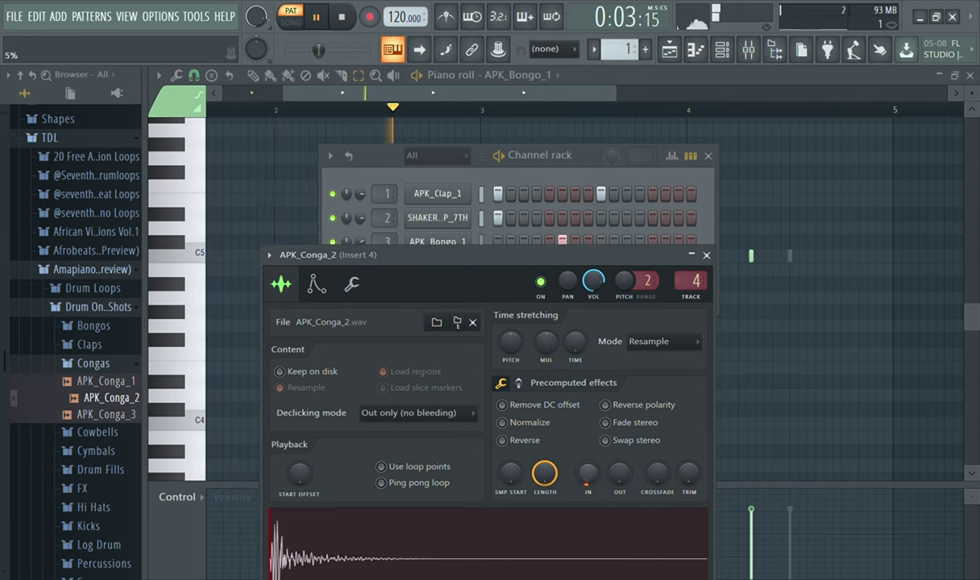
click(333, 293)
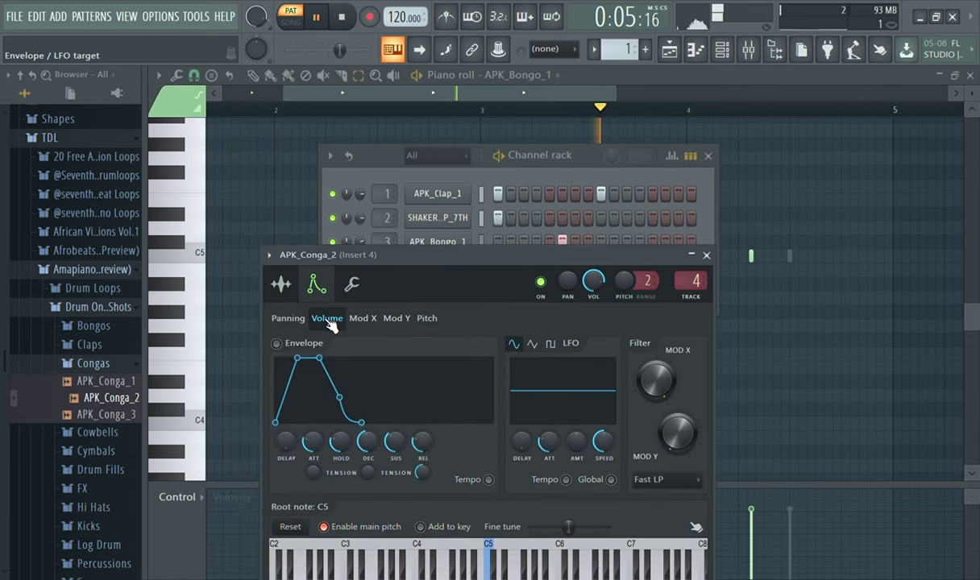
drag(311, 443, 311, 492)
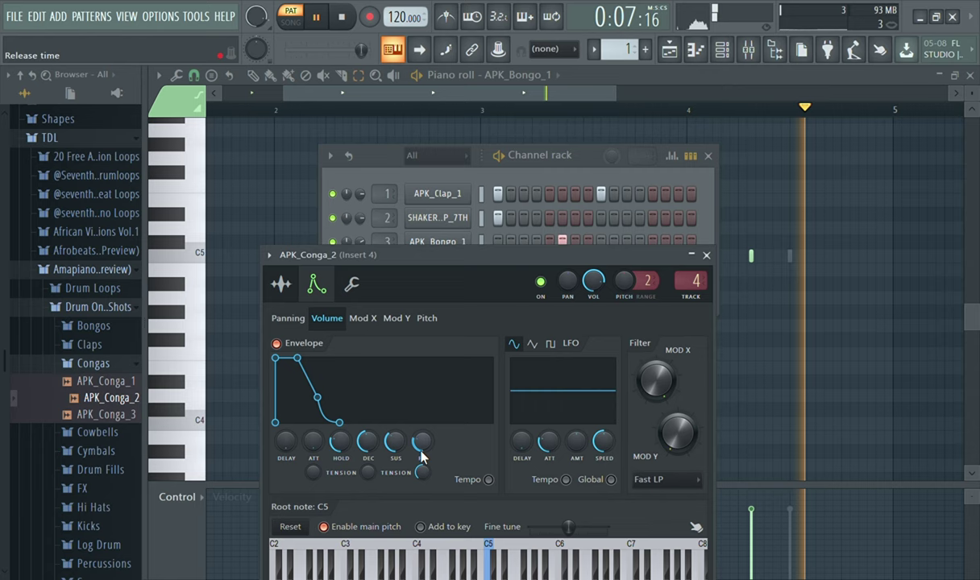
drag(421, 447, 421, 499)
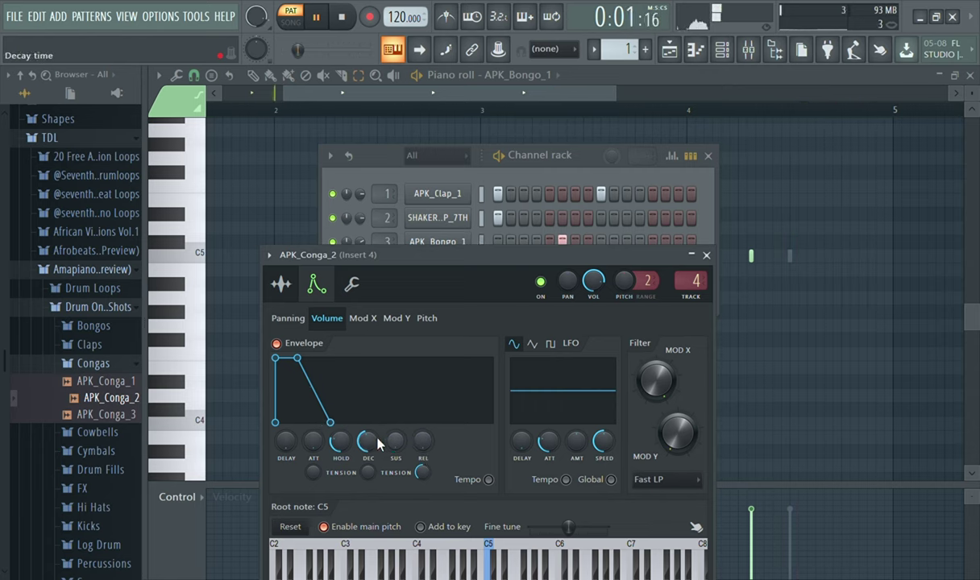
drag(379, 443, 379, 492)
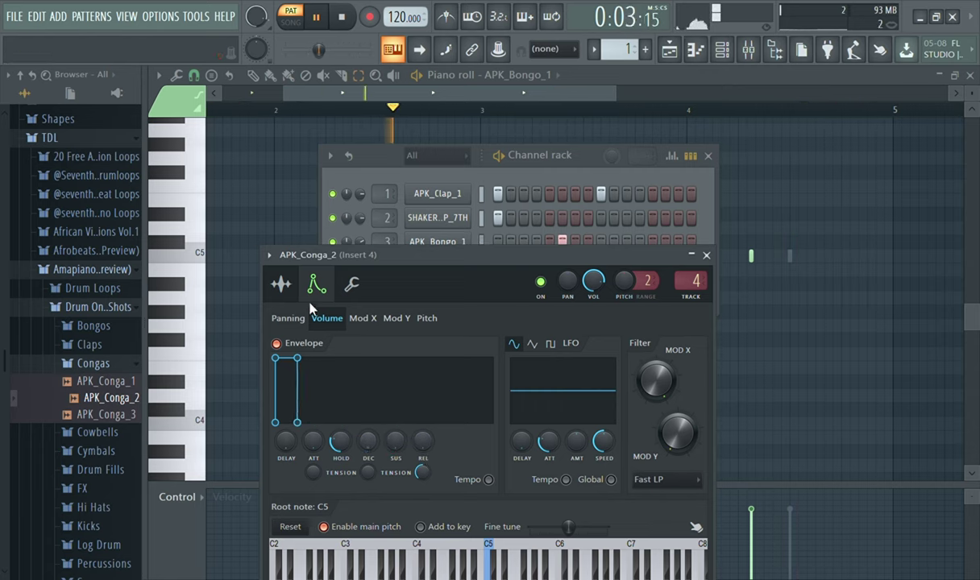
click(281, 284)
click(706, 257)
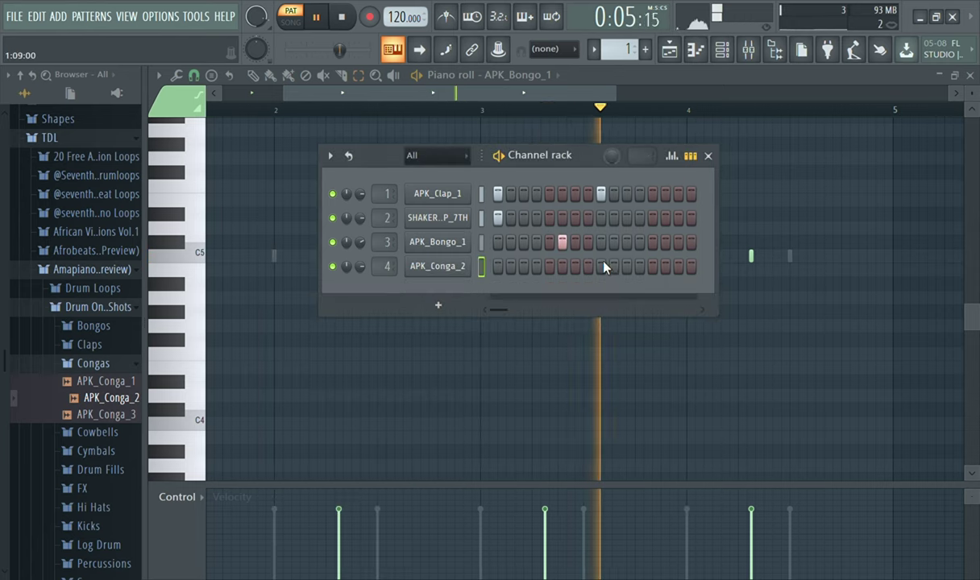
Place an APK_Conga_2 hit on step 3 and restart pattern playback
click(524, 266)
key(space)
key(space)
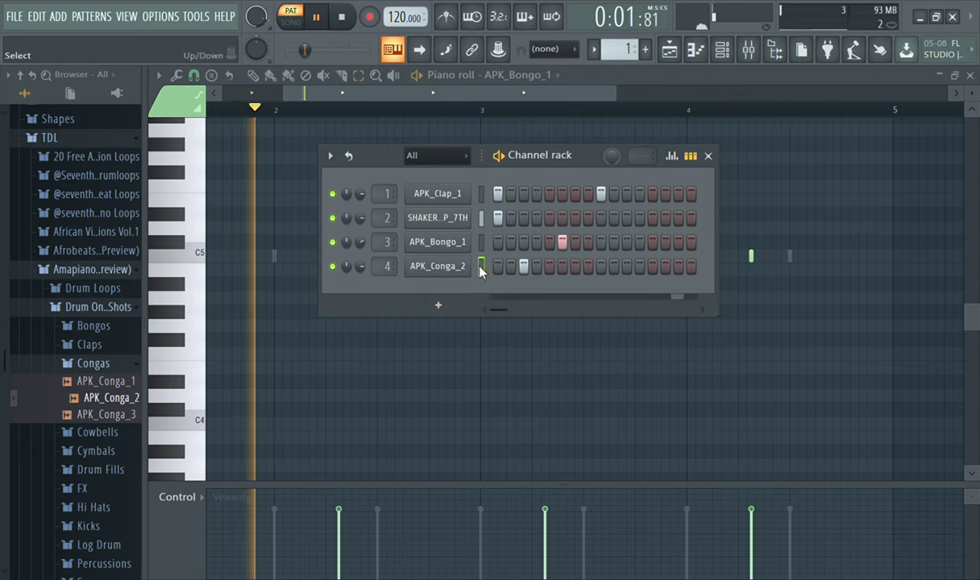
Duplicate the bar 1 note of APK_Conga_2 across bars 2 to 4 in its piano roll and clear the selection
key(F7)
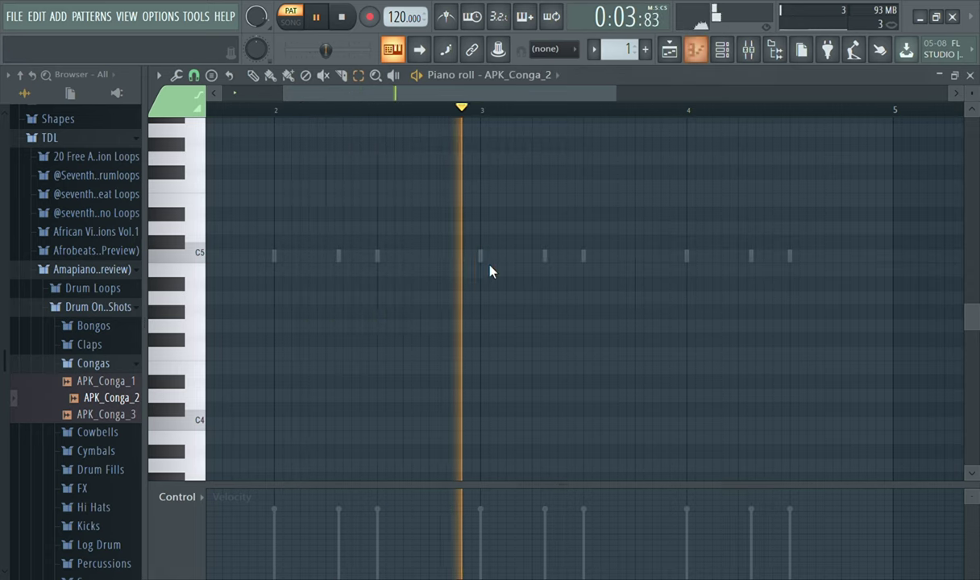
drag(457, 94, 321, 95)
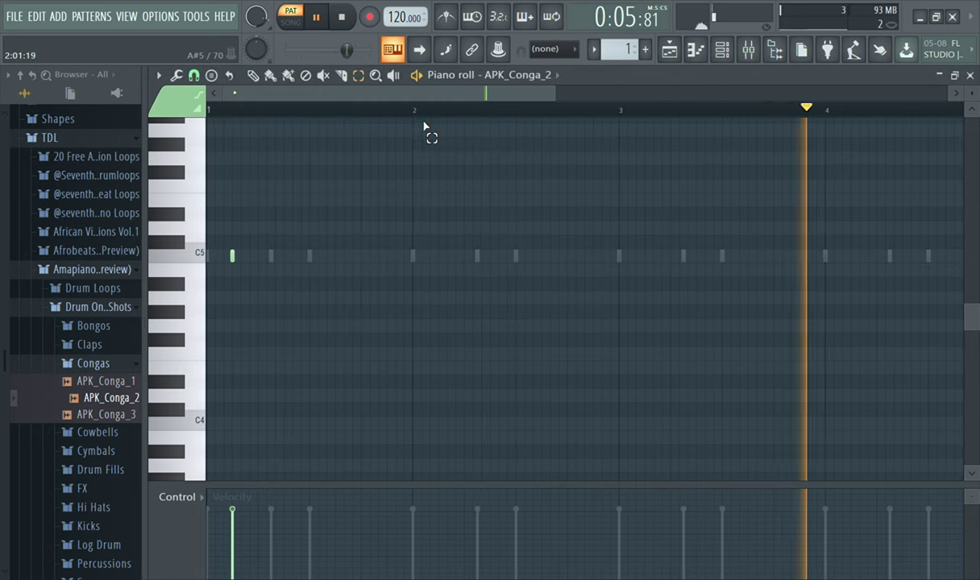
drag(416, 117, 251, 110)
key(ctrl+b)
key(ctrl+b)
key(ctrl+b)
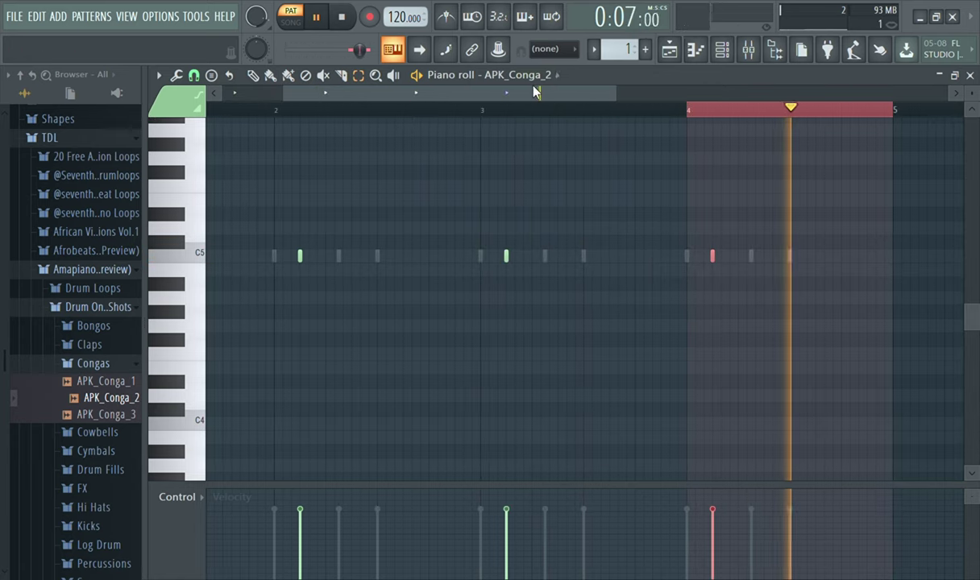
key(ctrl+d)
drag(531, 96, 363, 95)
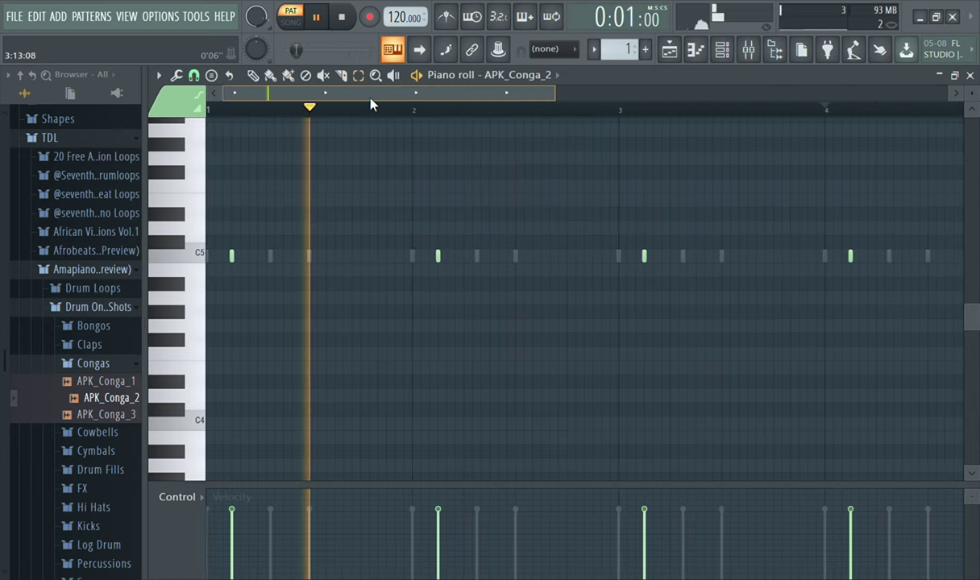
Lower APK_Conga_2's channel volume to 65% while the pattern plays, close its settings and collapse the Congas folder
click(721, 49)
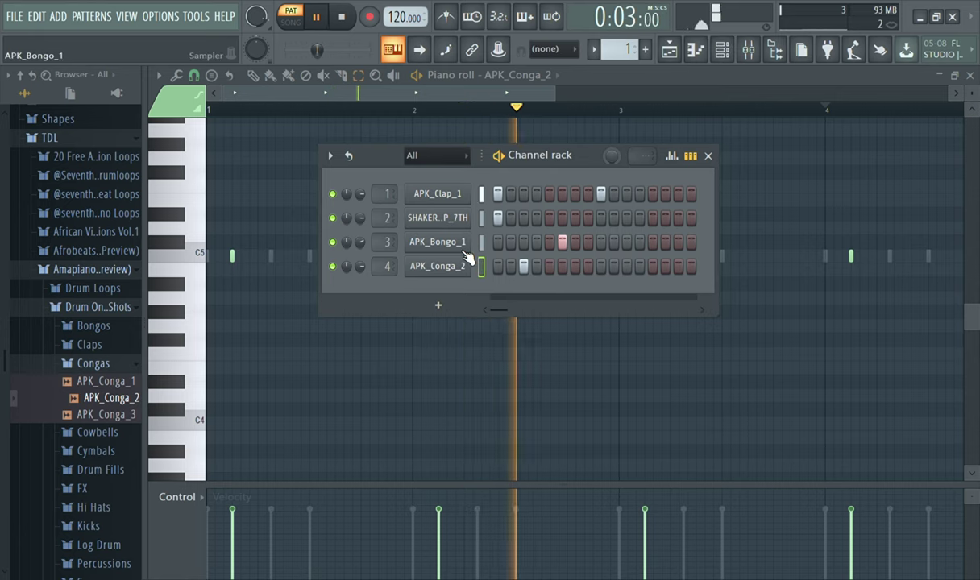
click(429, 273)
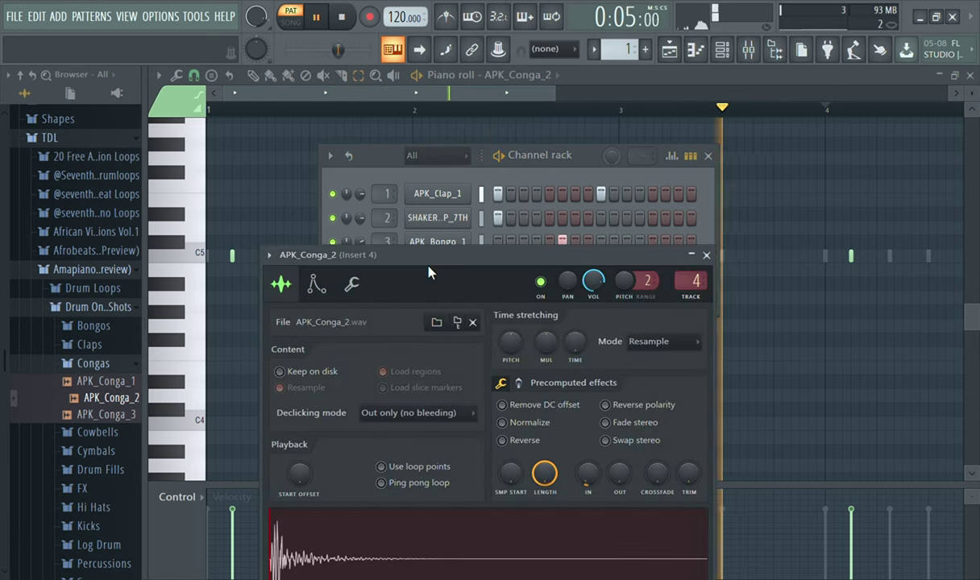
click(693, 257)
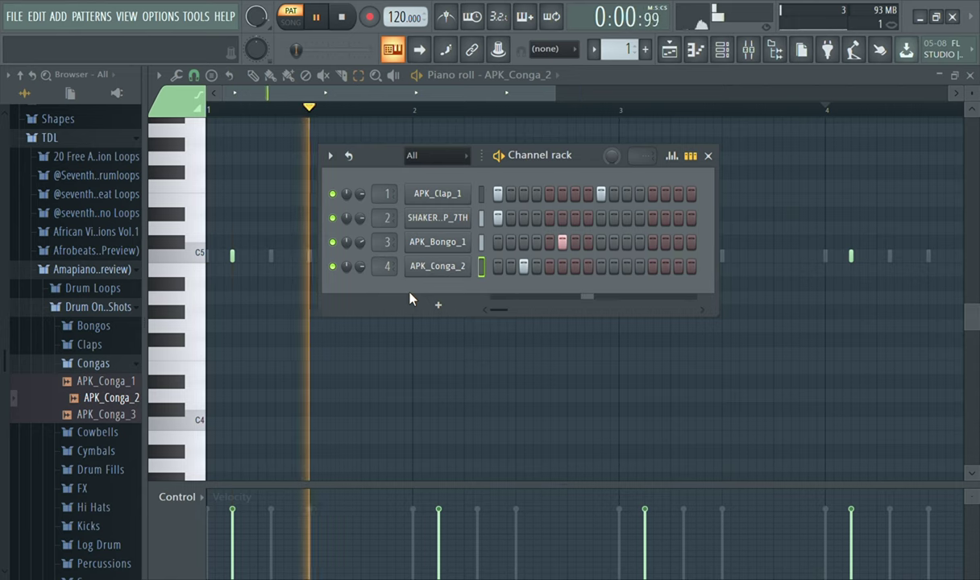
click(83, 369)
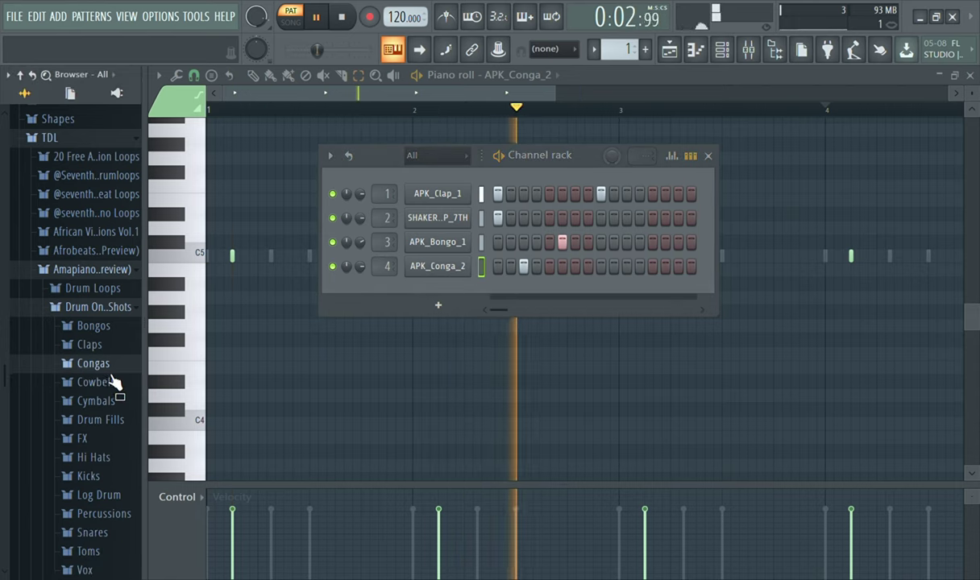
click(448, 267)
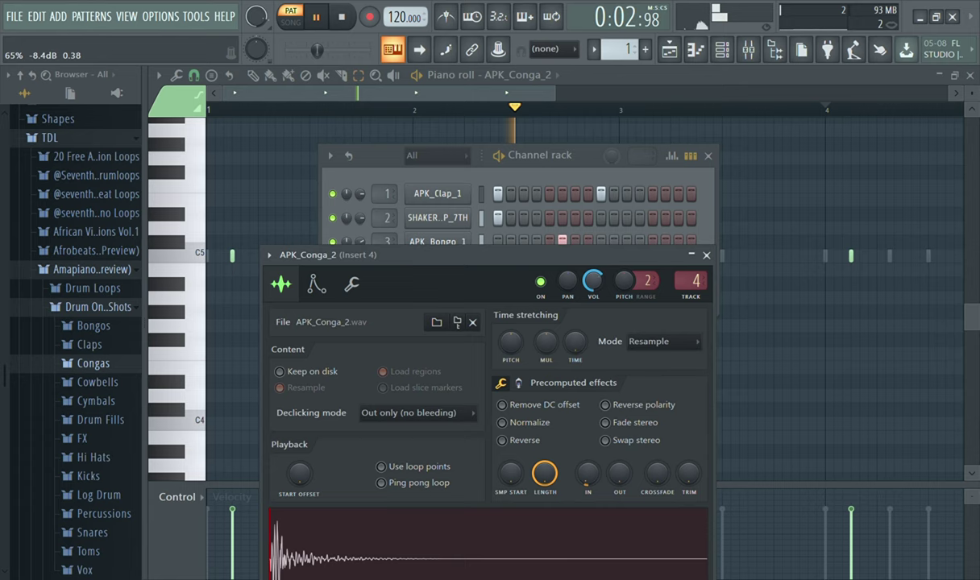
click(707, 256)
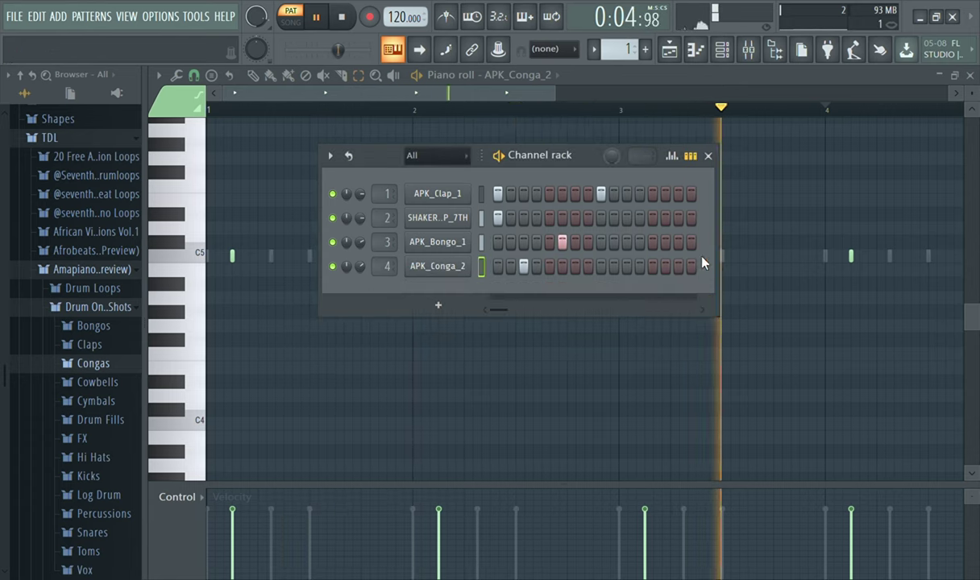
Audition the cowbell one-shots in the Amapiano pack and add APK_Cowbell_1 as a new channel below APK_Conga_2
click(108, 385)
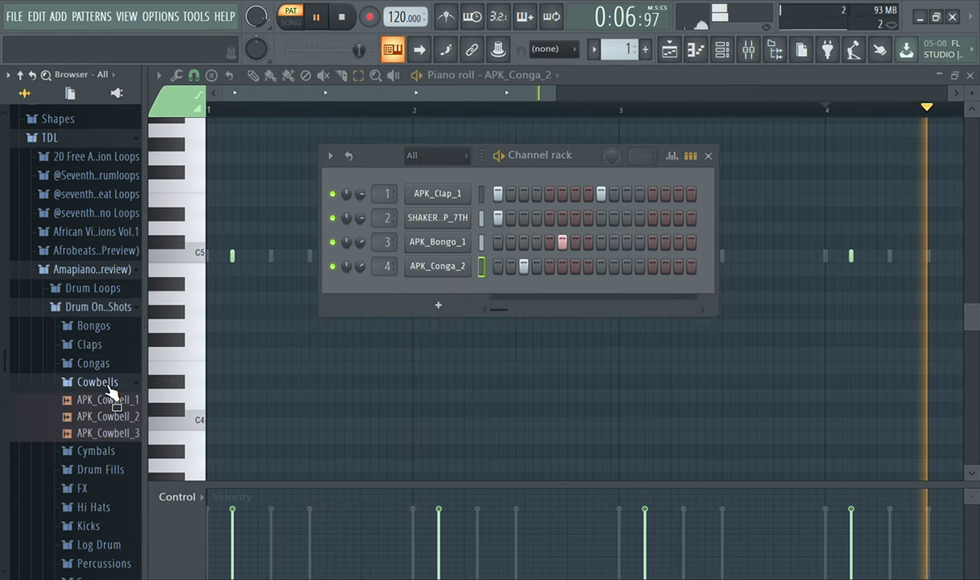
click(107, 418)
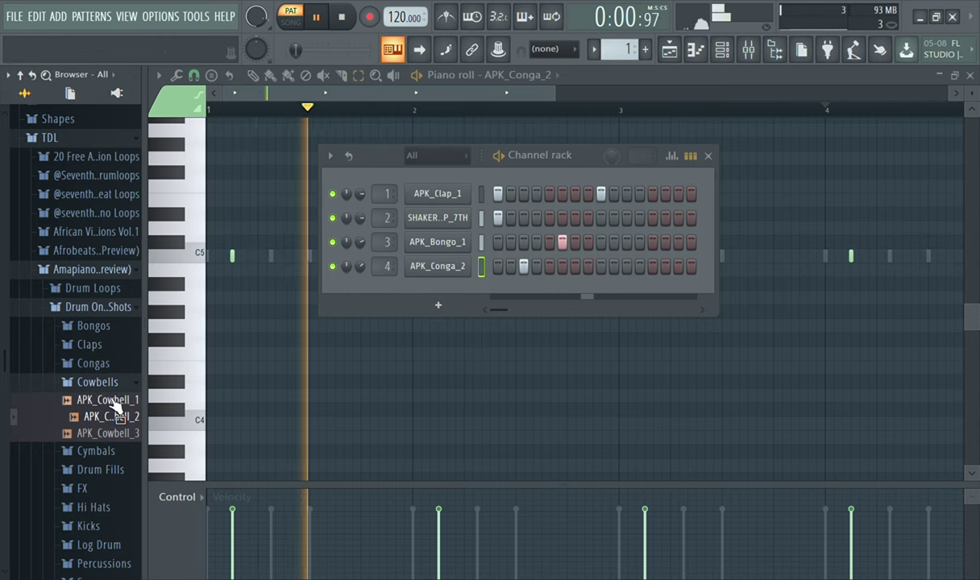
click(113, 401)
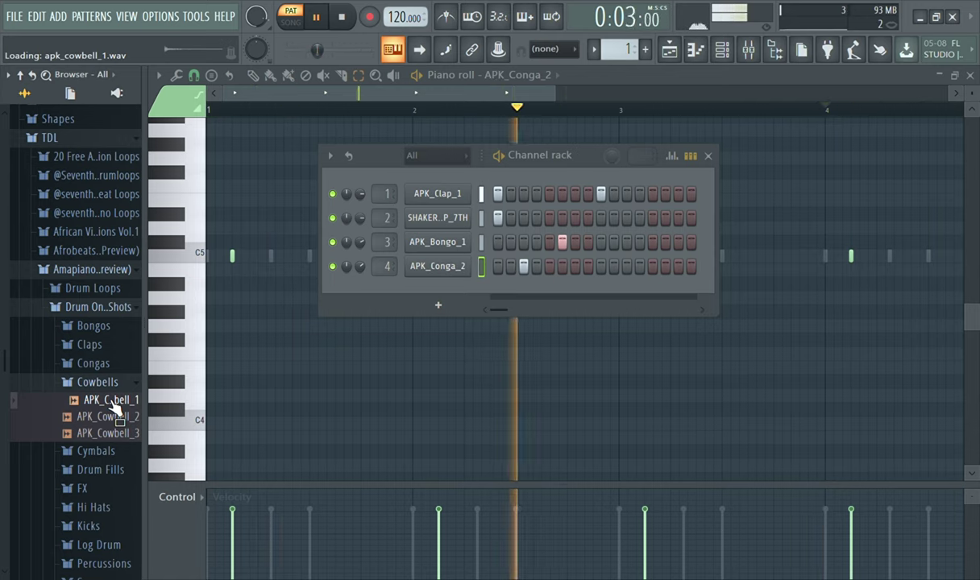
drag(113, 407, 445, 269)
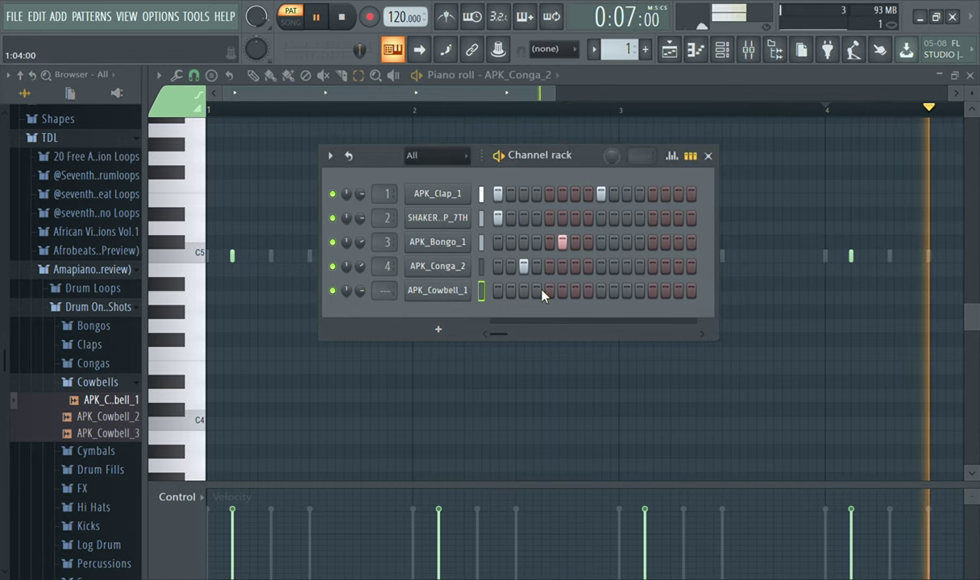
Try APK_Cowbell_1 hits on steps 8, 10 and 12 in turn against the playing pattern, removing each one
key(space)
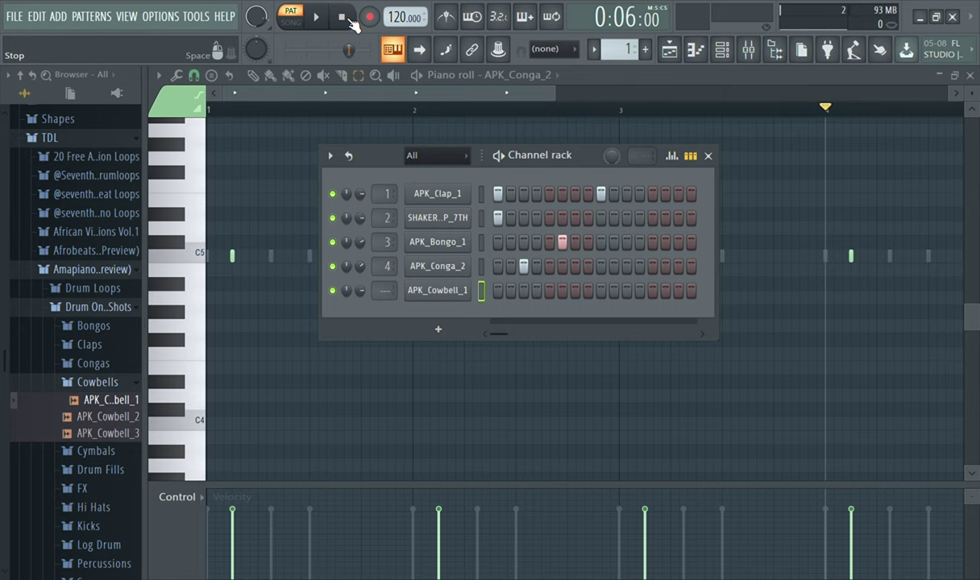
key(space)
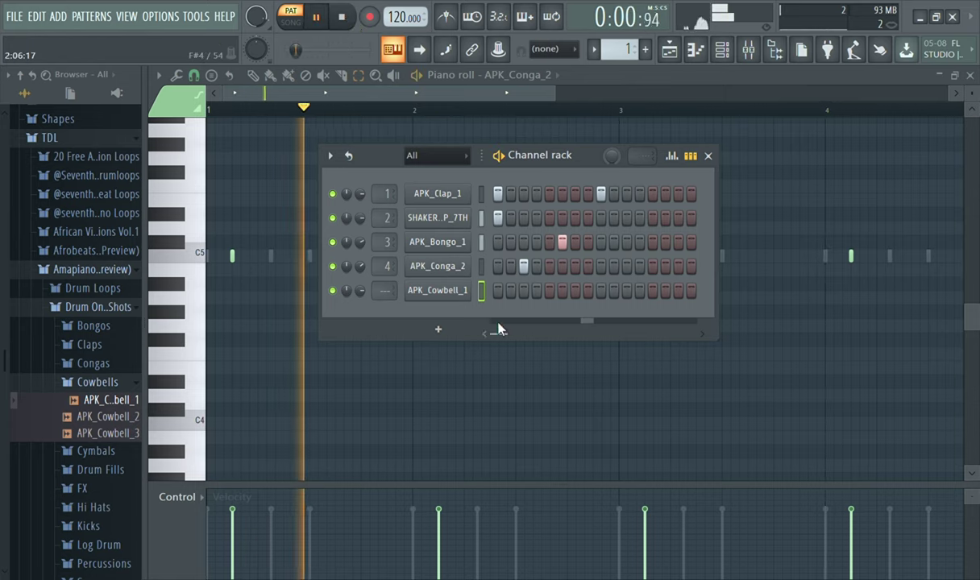
click(589, 291)
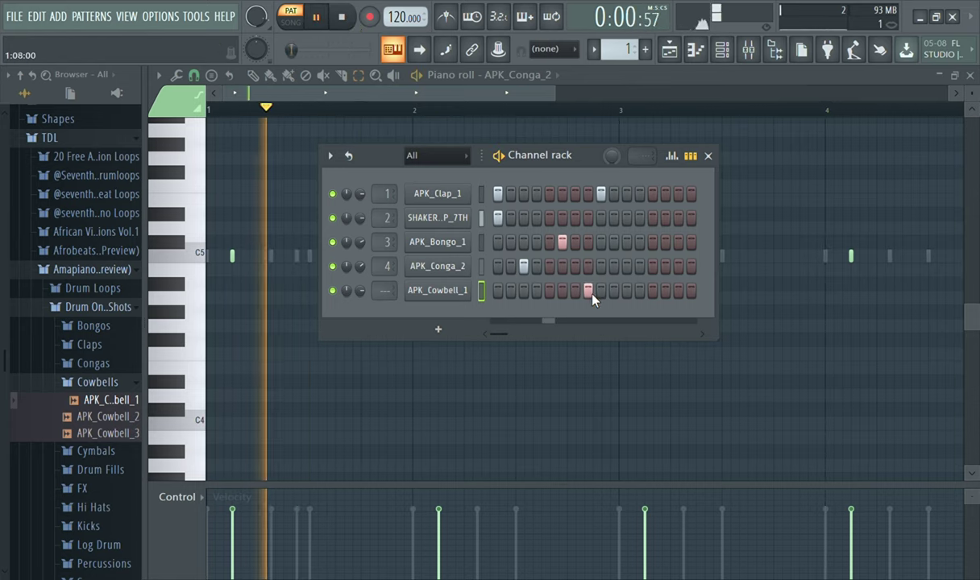
right_click(590, 293)
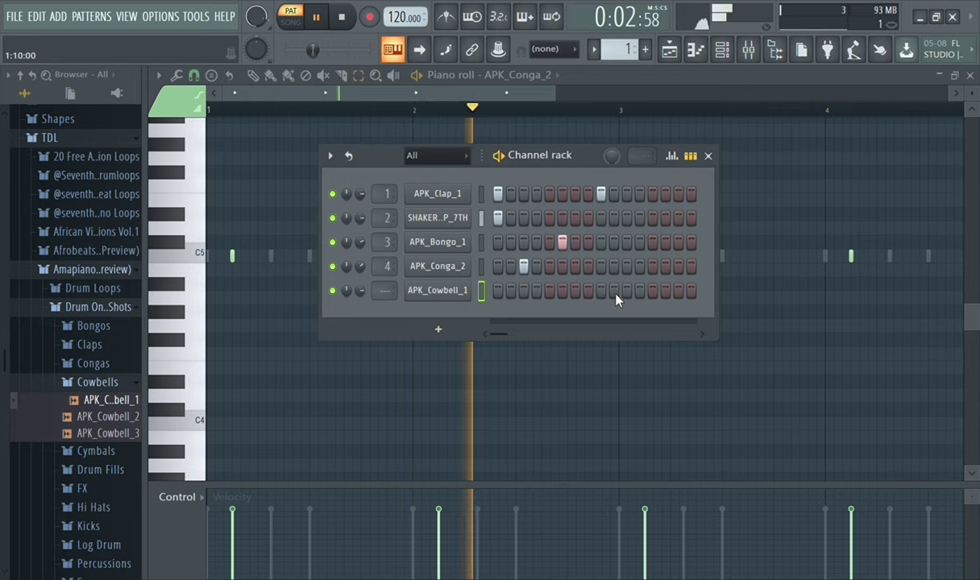
click(615, 293)
key(space)
key(space)
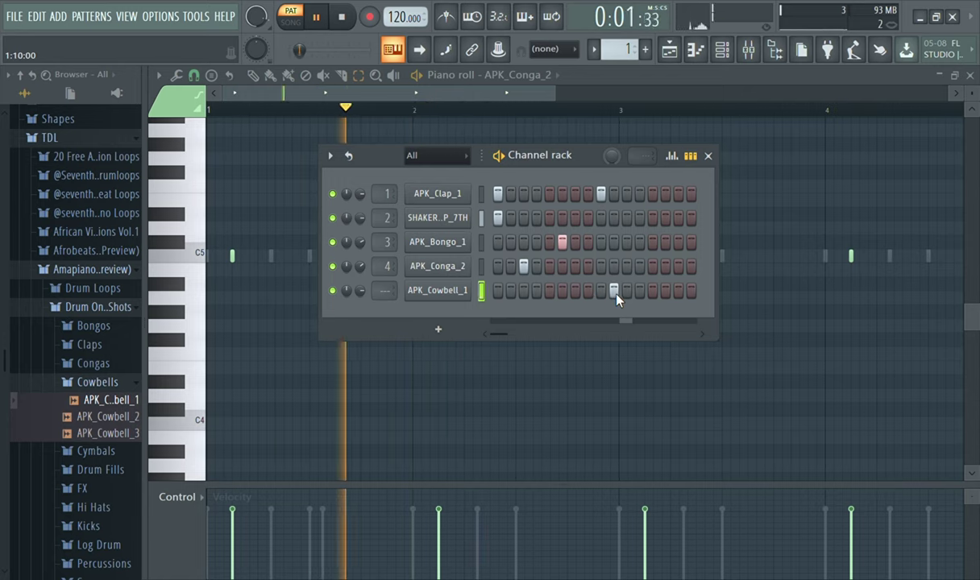
right_click(615, 293)
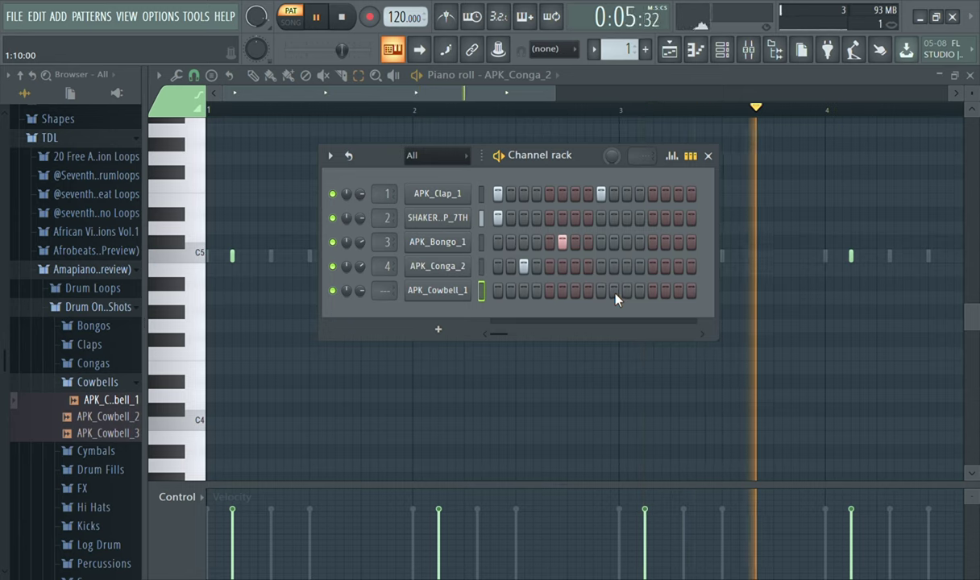
click(614, 293)
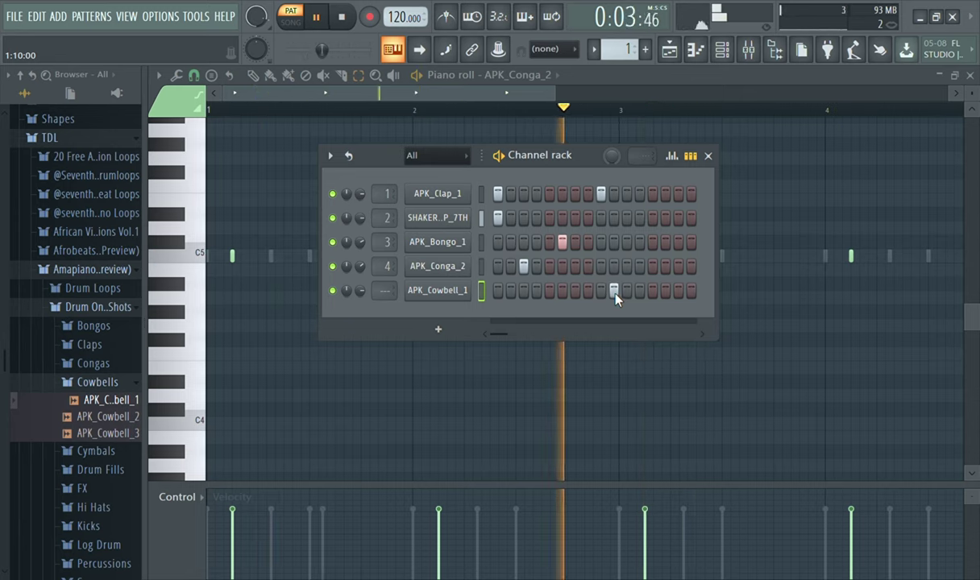
click(614, 292)
click(638, 292)
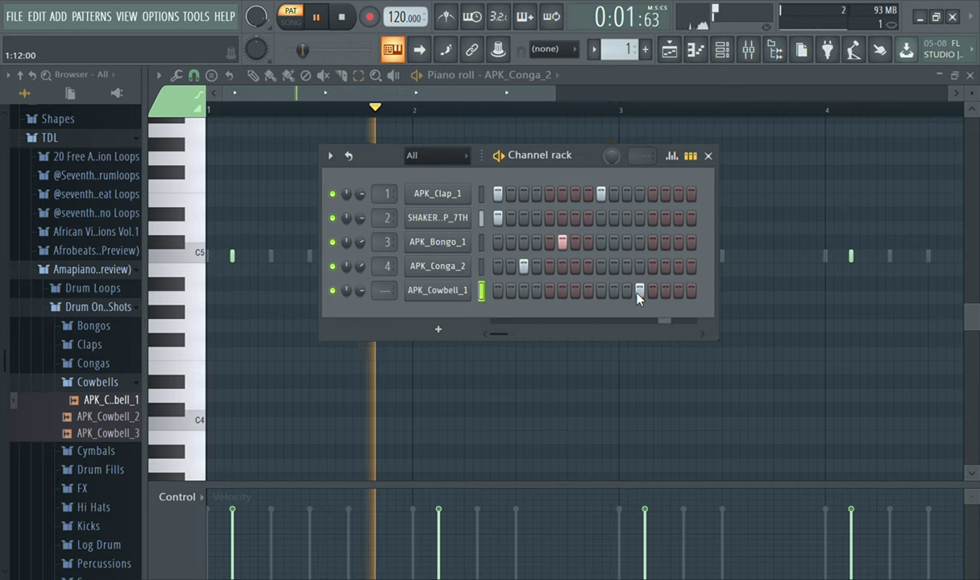
click(639, 292)
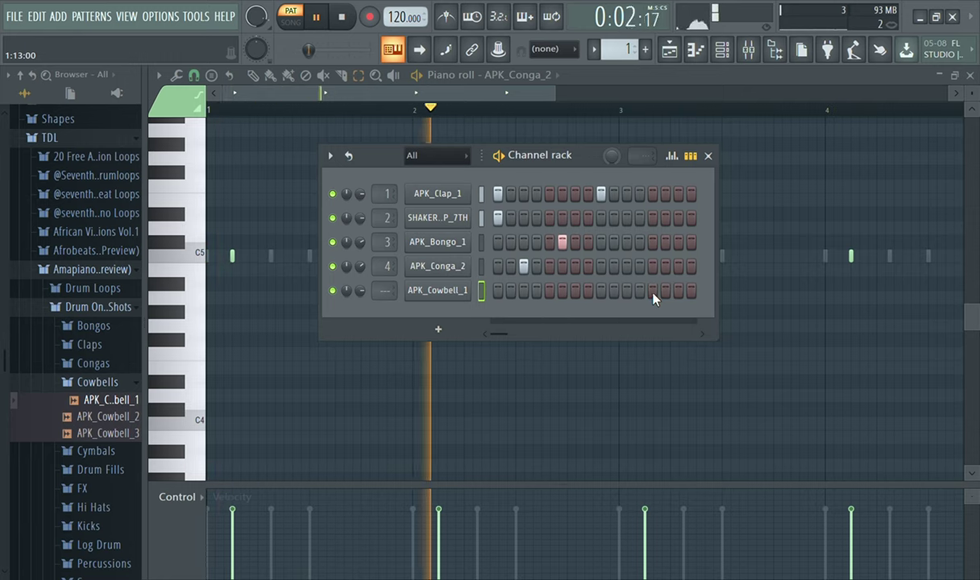
Place an APK_Cowbell_1 hit on step 14, duplicate bar 1 across bars 2 to 4 in its piano roll and clear the selection
click(665, 292)
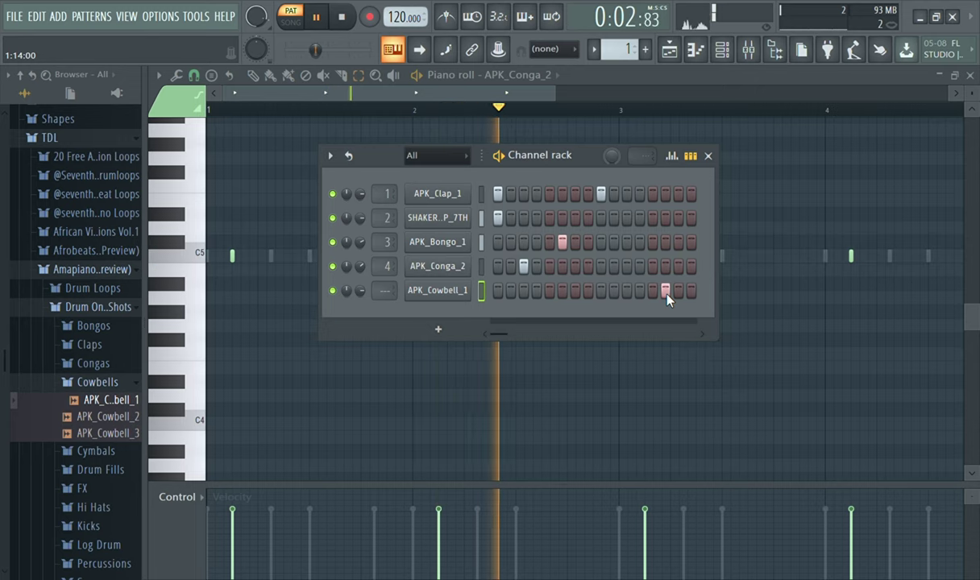
click(483, 292)
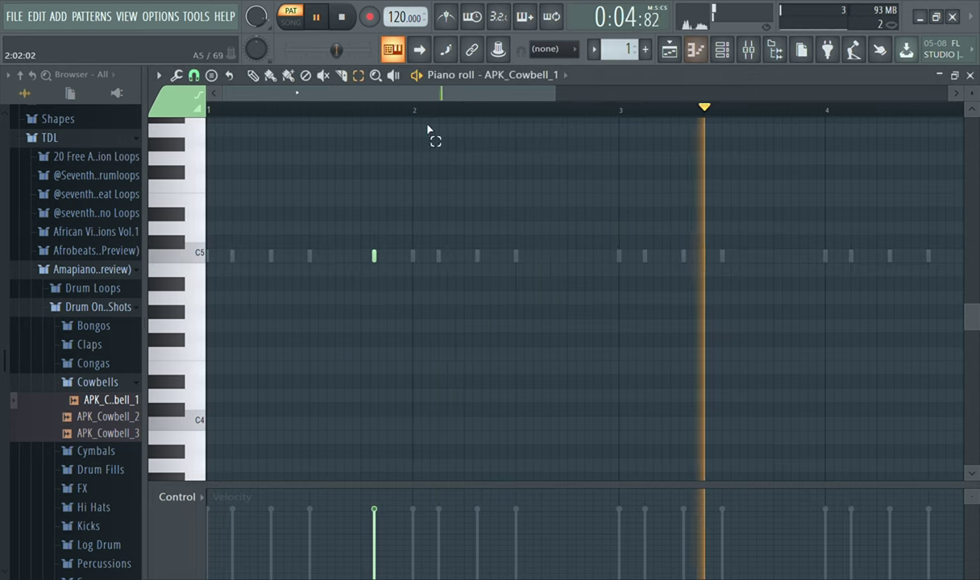
drag(414, 113, 217, 110)
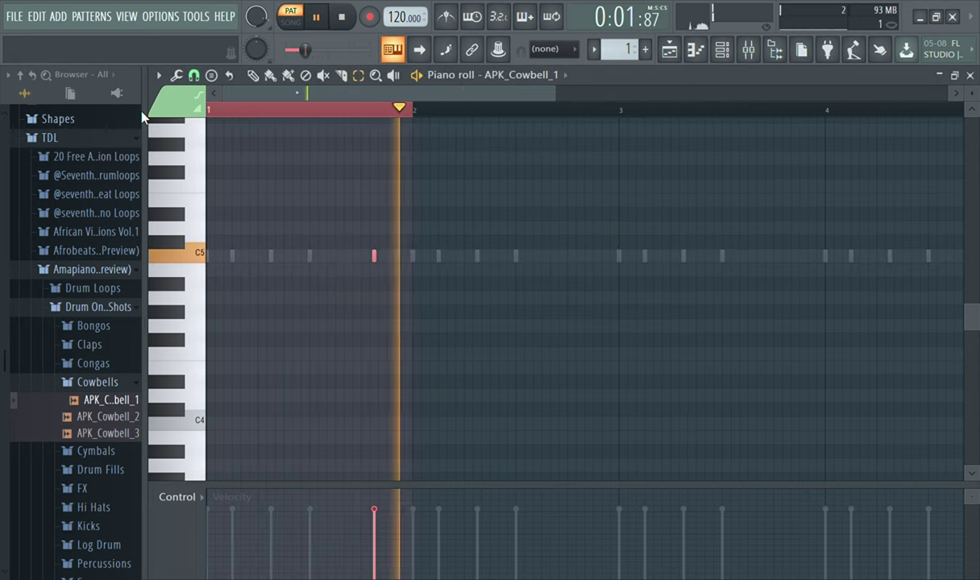
key(ctrl+b)
key(ctrl+b)
key(ctrl+b)
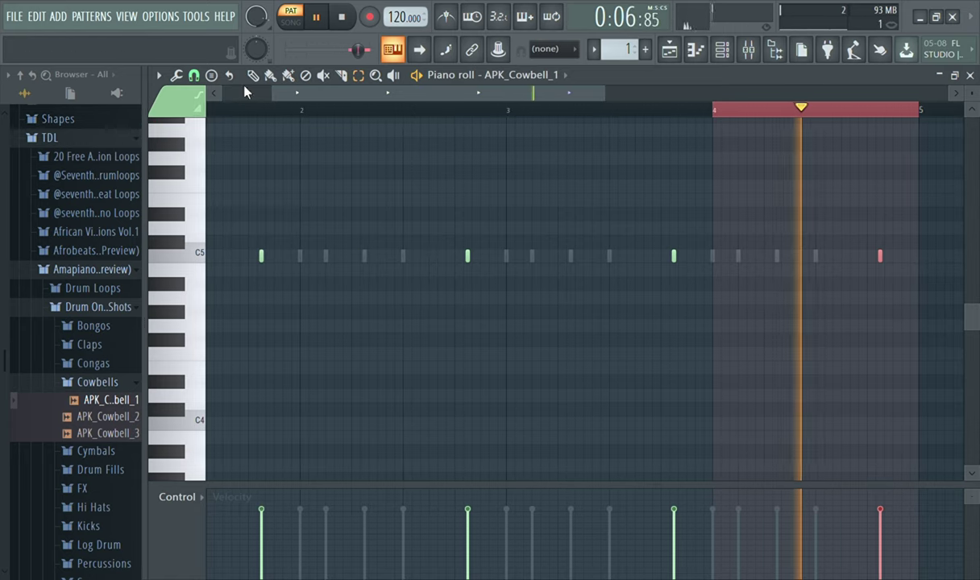
click(731, 110)
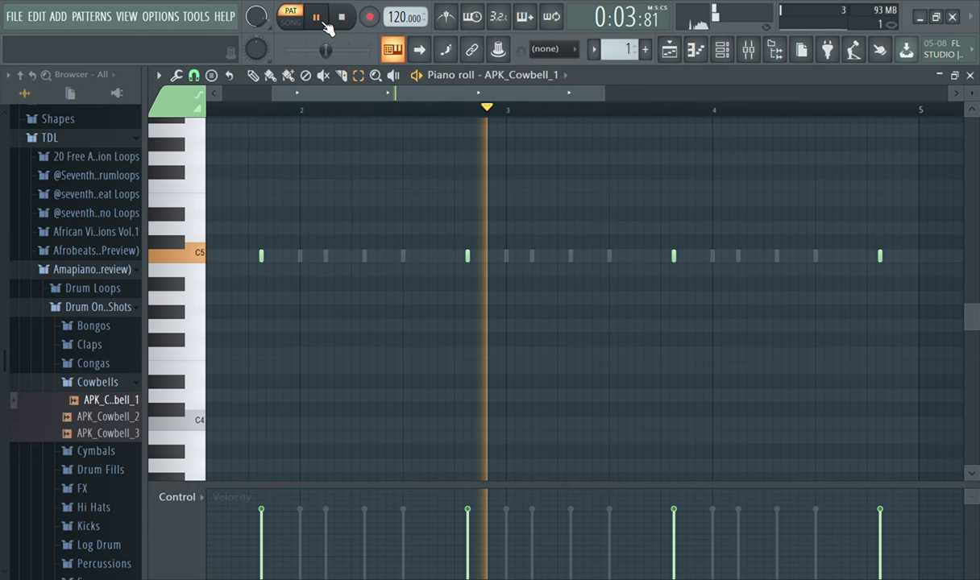
Audition the APK_Cymbal_1 and APK_Cymbal_2 one-shots and add APK_Cymbal_1 as a new channel below APK_Cowbell_1 in the channel rack
click(734, 51)
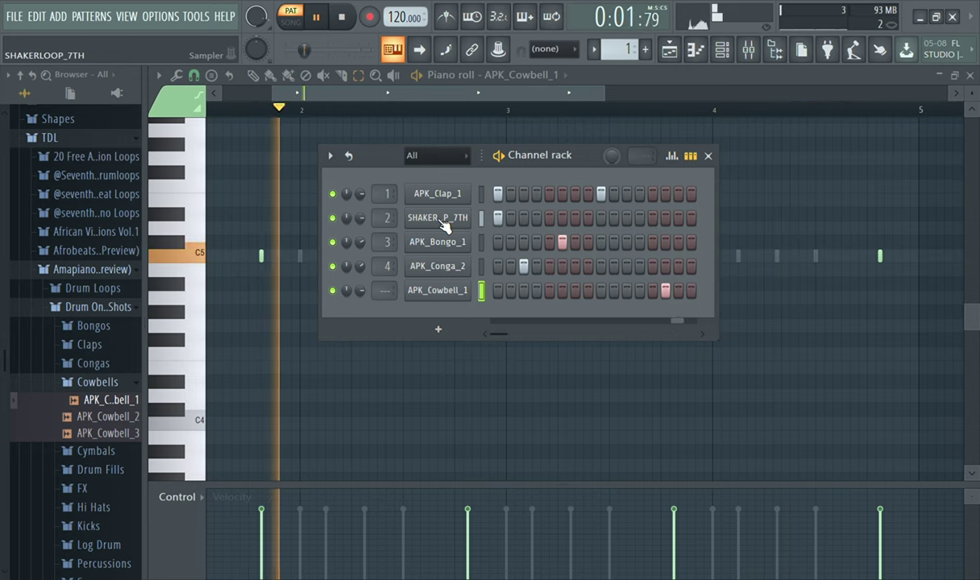
click(119, 387)
click(112, 402)
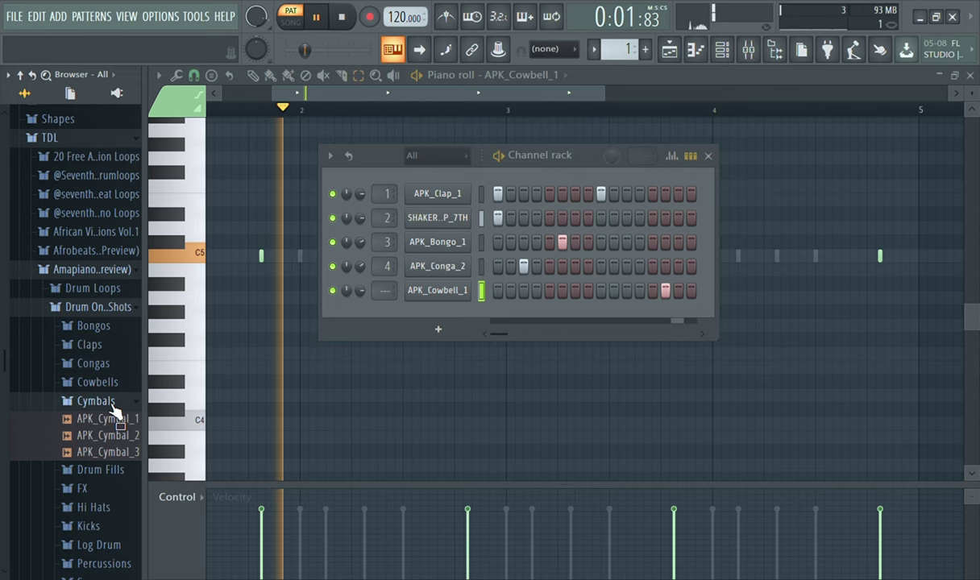
click(108, 438)
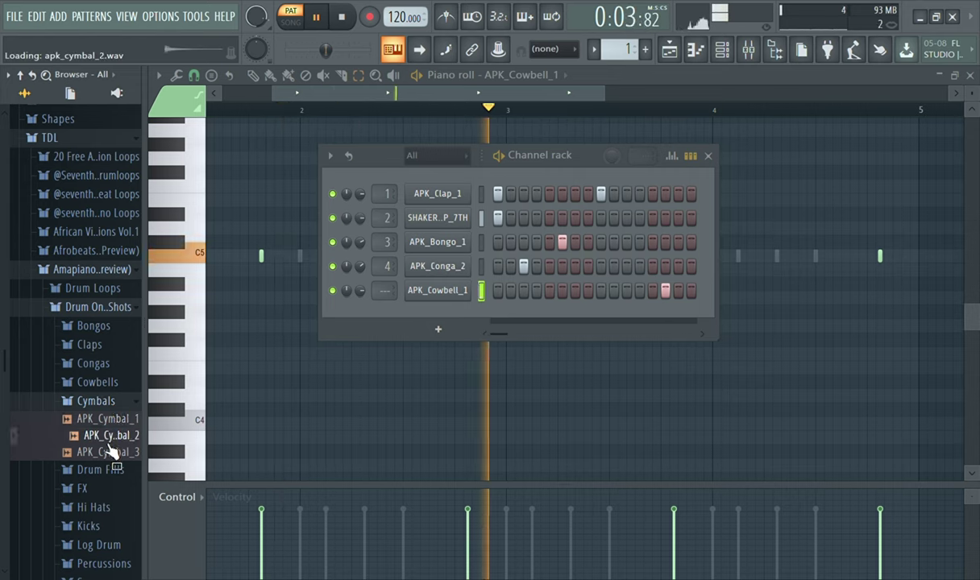
click(121, 420)
drag(125, 423, 451, 322)
Place an APK_Cymbal_1 hit on step 1, check its channel settings during playback, and collapse the Cymbals folder
click(497, 314)
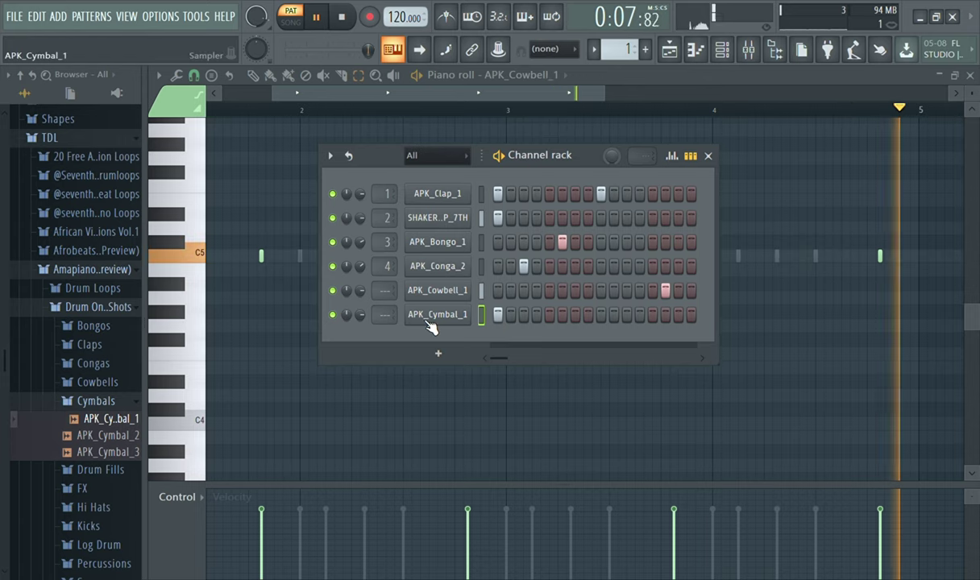
key(space)
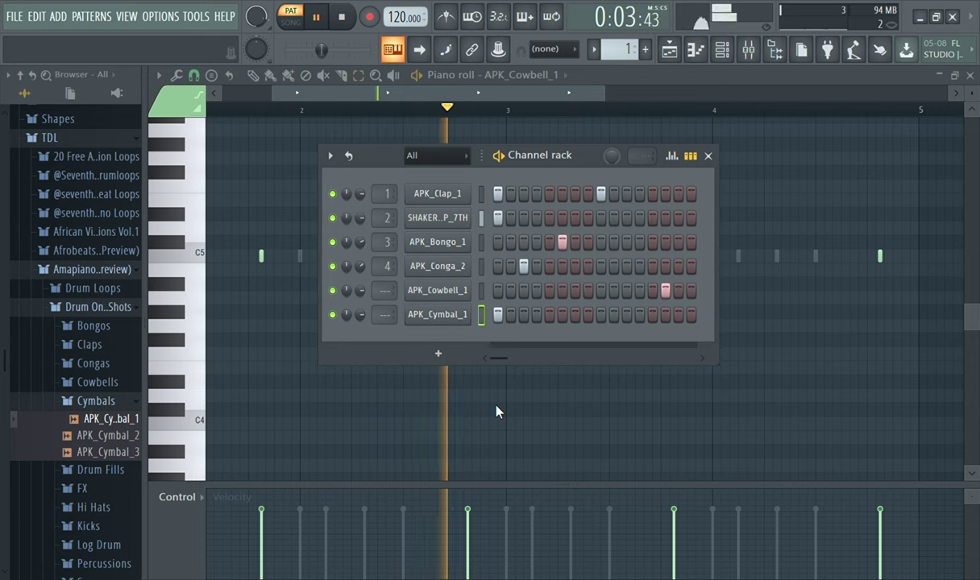
click(451, 315)
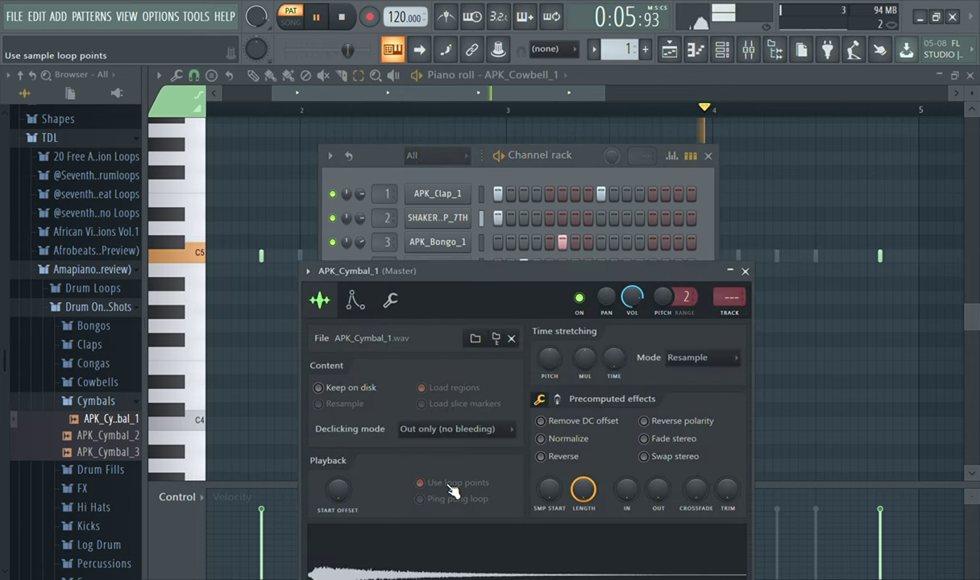
click(745, 271)
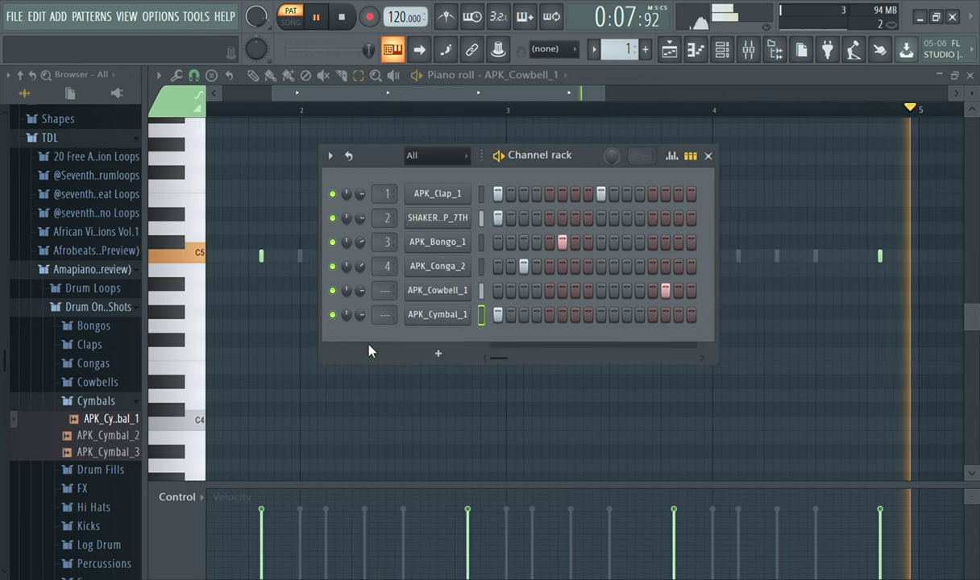
click(90, 401)
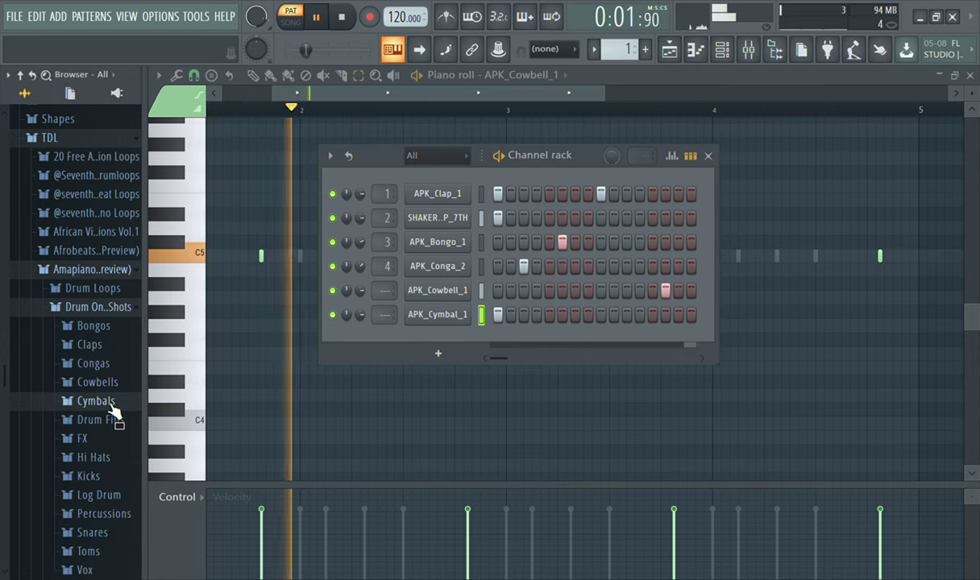
Check the Drum Fills folder, audition the FX one-shots and add APK_FX_1 as a new channel below APK_Cymbal_1
click(113, 420)
click(113, 422)
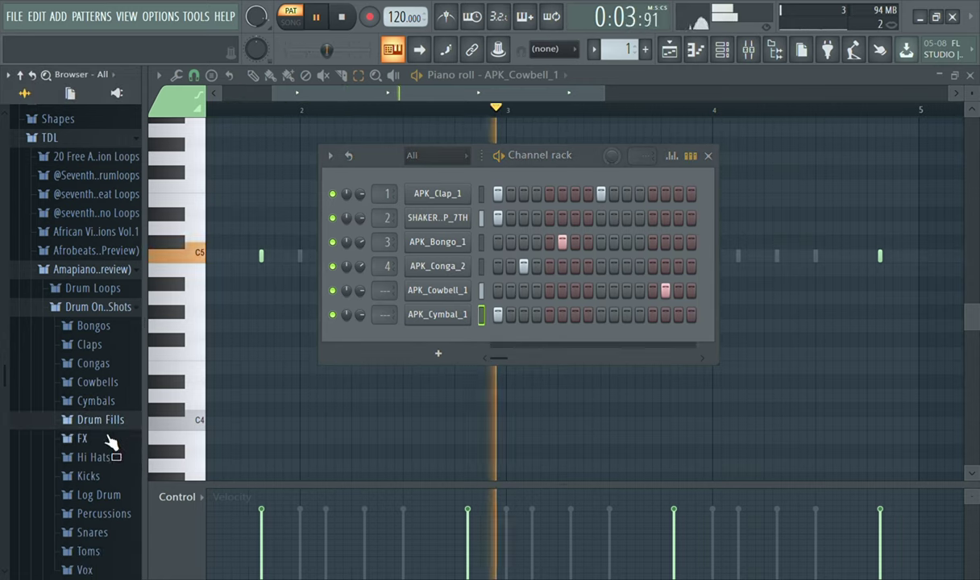
click(103, 443)
click(104, 456)
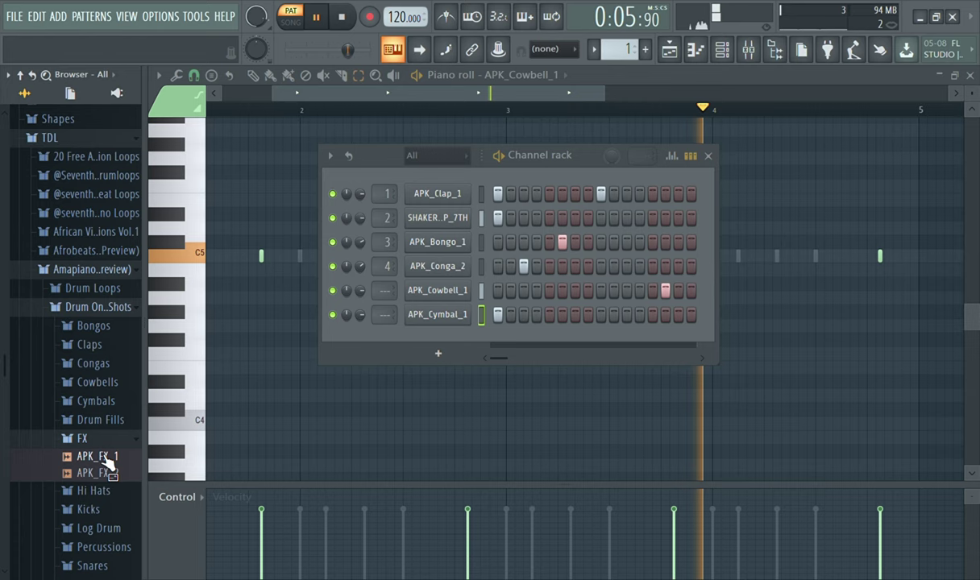
click(103, 474)
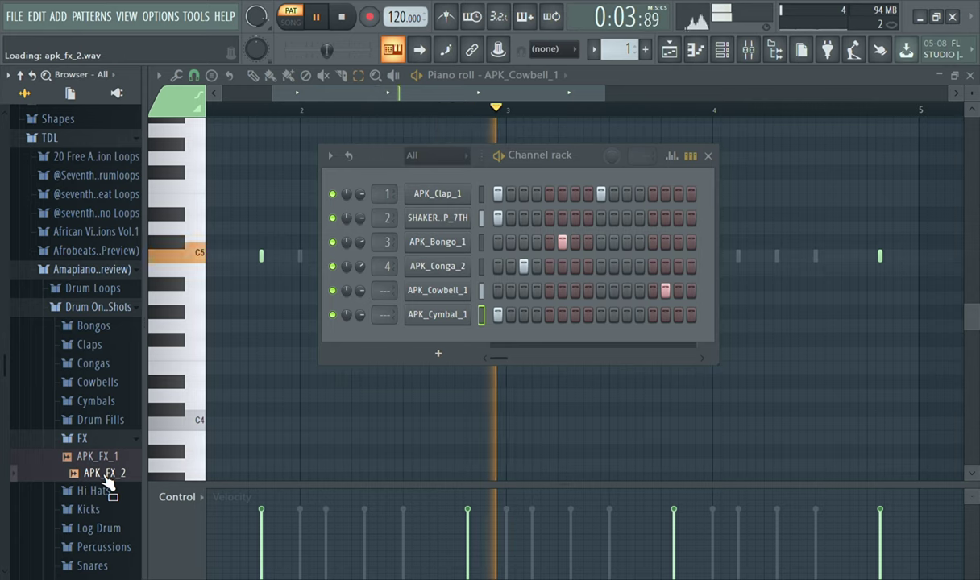
click(112, 444)
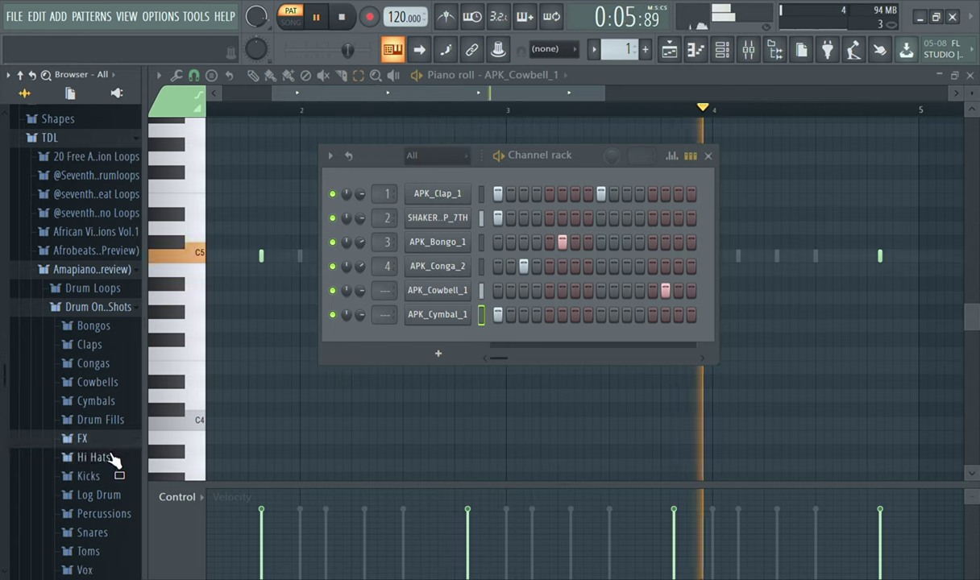
click(111, 445)
click(111, 456)
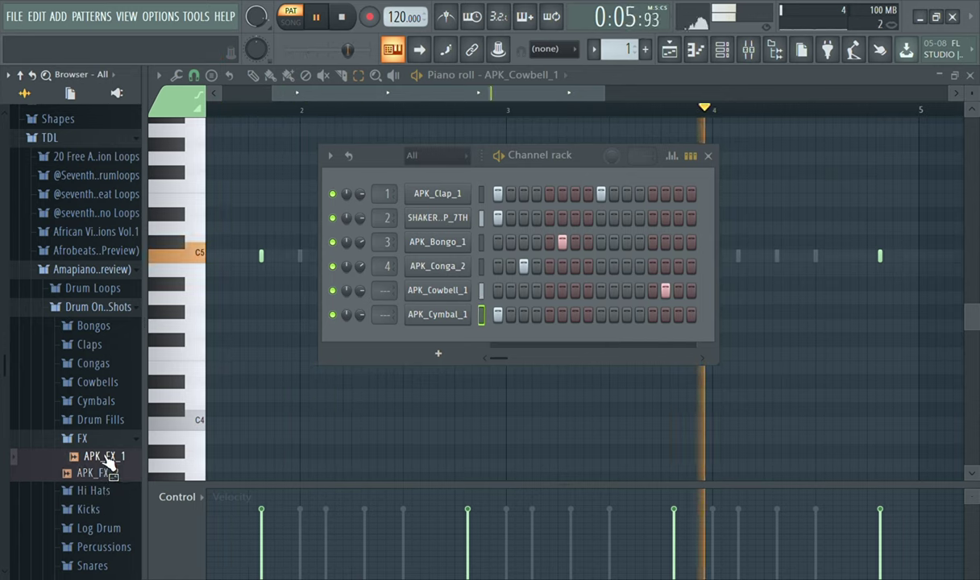
drag(110, 457, 89, 466)
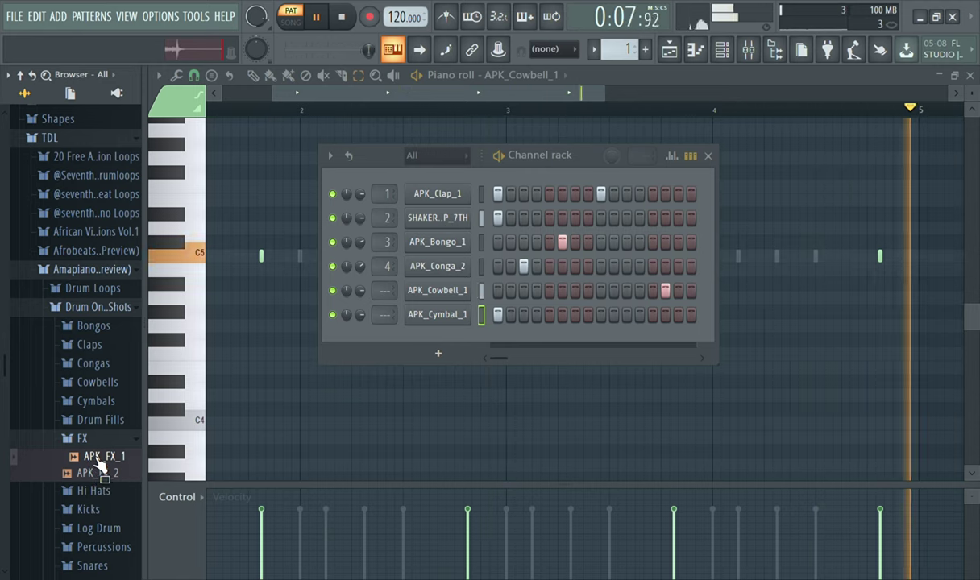
drag(100, 466, 444, 339)
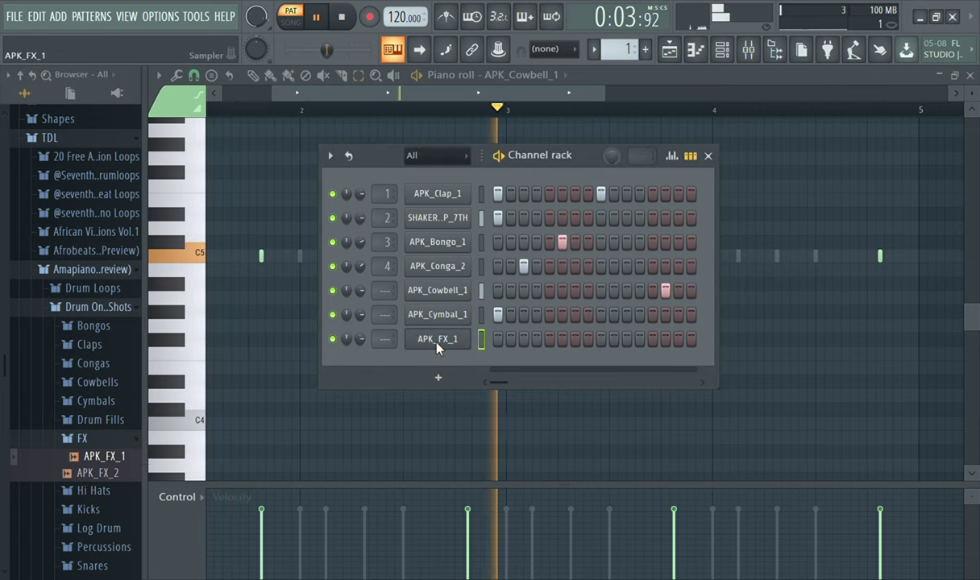
Check the APK_FX_1 channel settings, place its hit on step 1 and collapse the FX folder
click(425, 333)
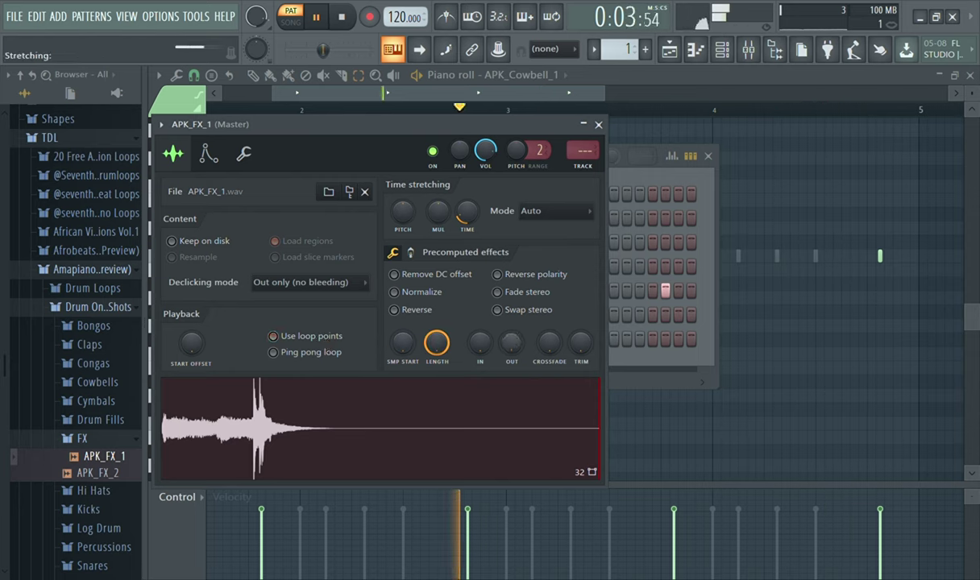
click(597, 125)
click(498, 339)
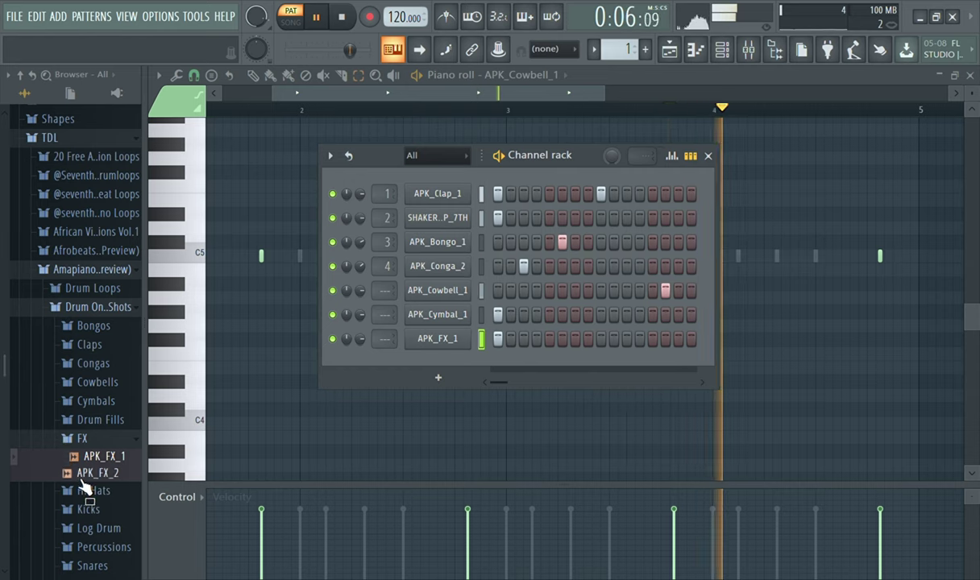
click(100, 441)
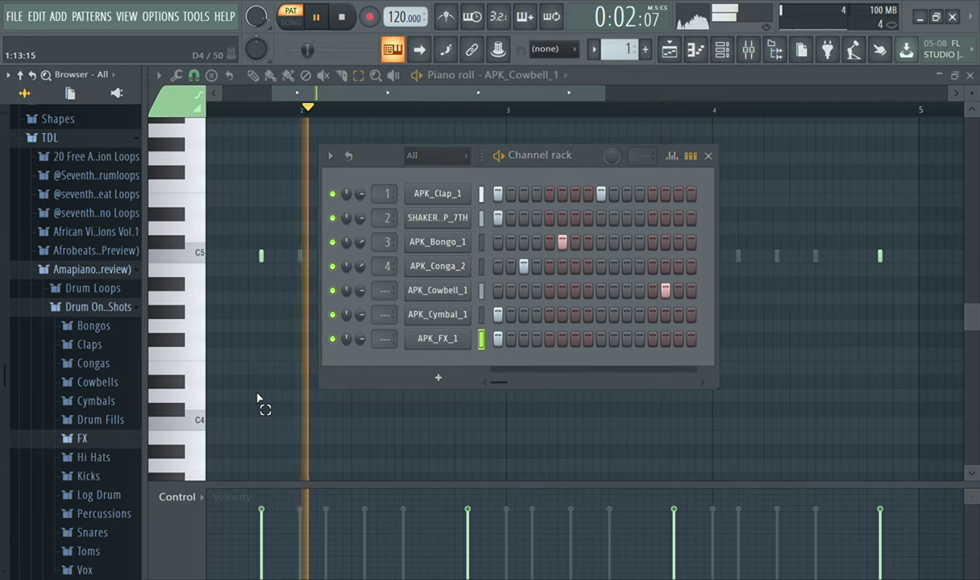
Audition the two open hi-hat one-shots, mute the APK_FX_1 channel and collapse the Hi Hats folder
click(95, 460)
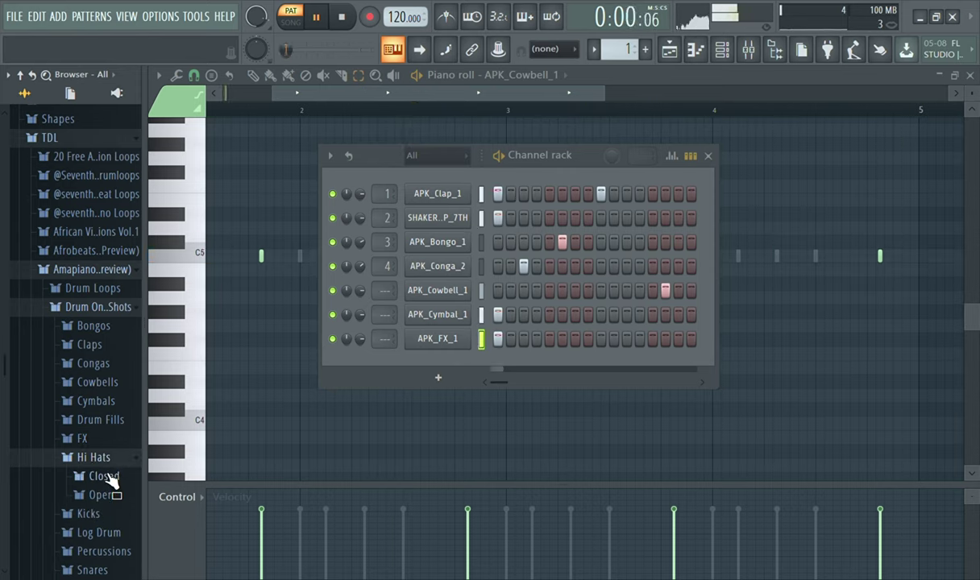
click(108, 498)
click(109, 514)
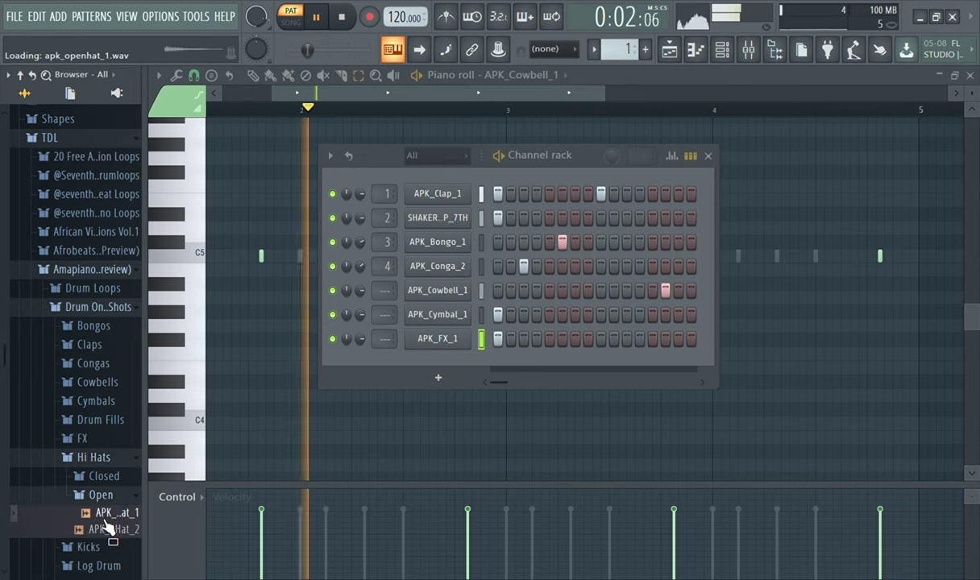
click(109, 529)
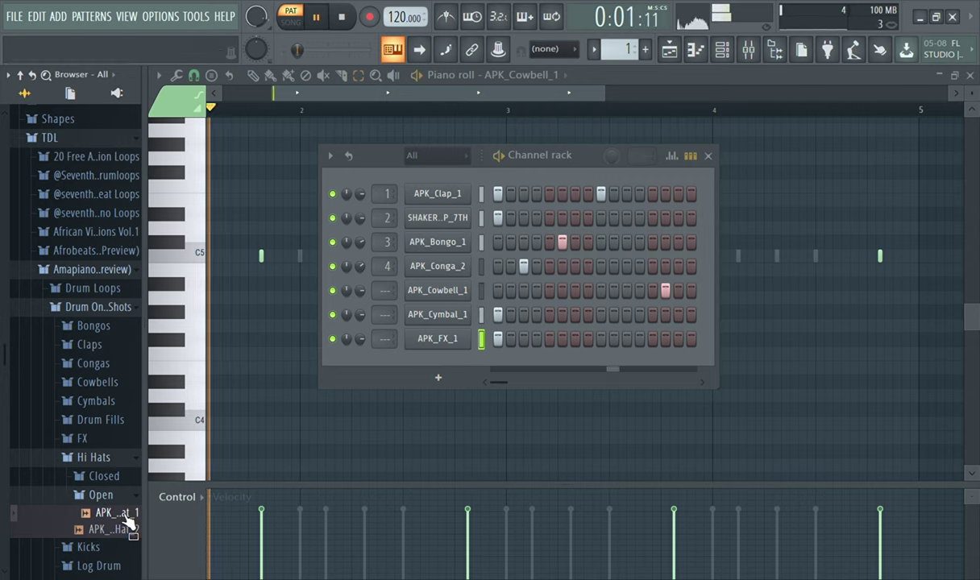
click(126, 516)
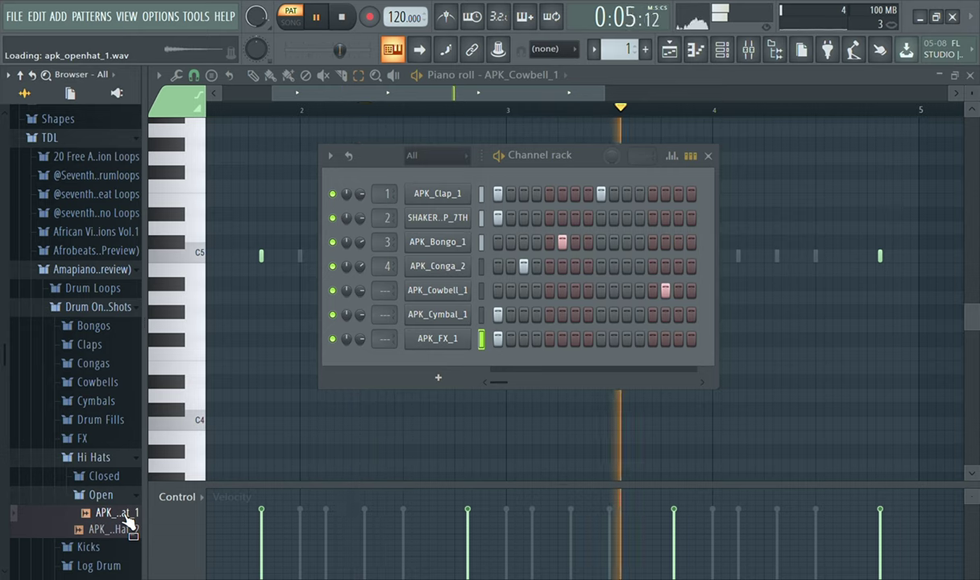
click(332, 340)
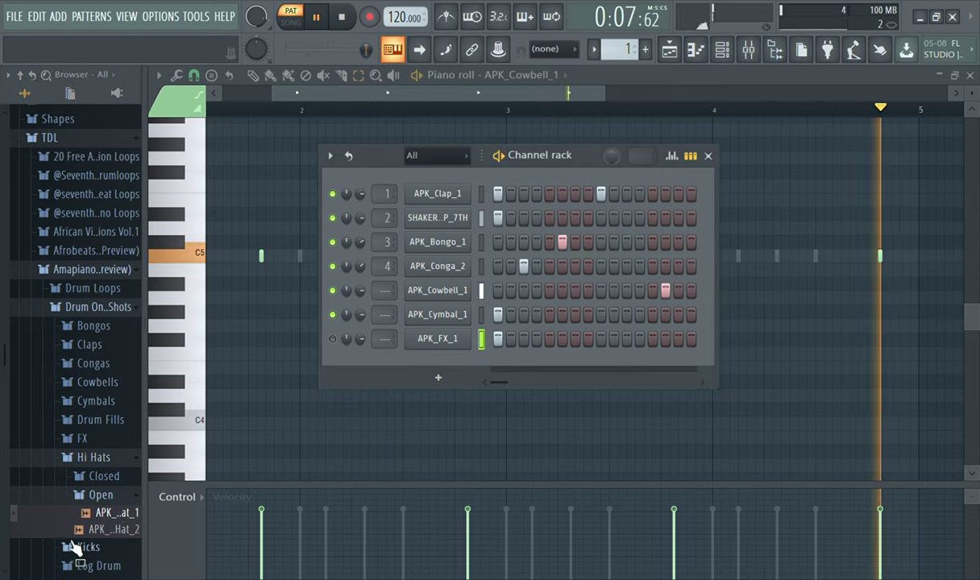
click(123, 496)
click(128, 459)
Audition the kick one-shots, stop playback and add APK_Kick_2 as a new channel with hits on steps 1, 5, 9 and 13
click(126, 476)
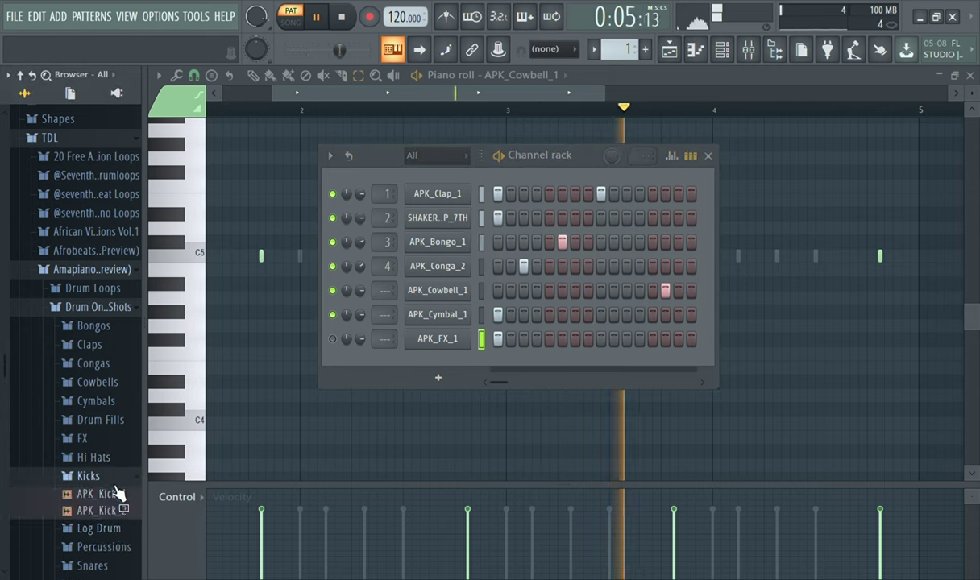
click(117, 493)
click(113, 510)
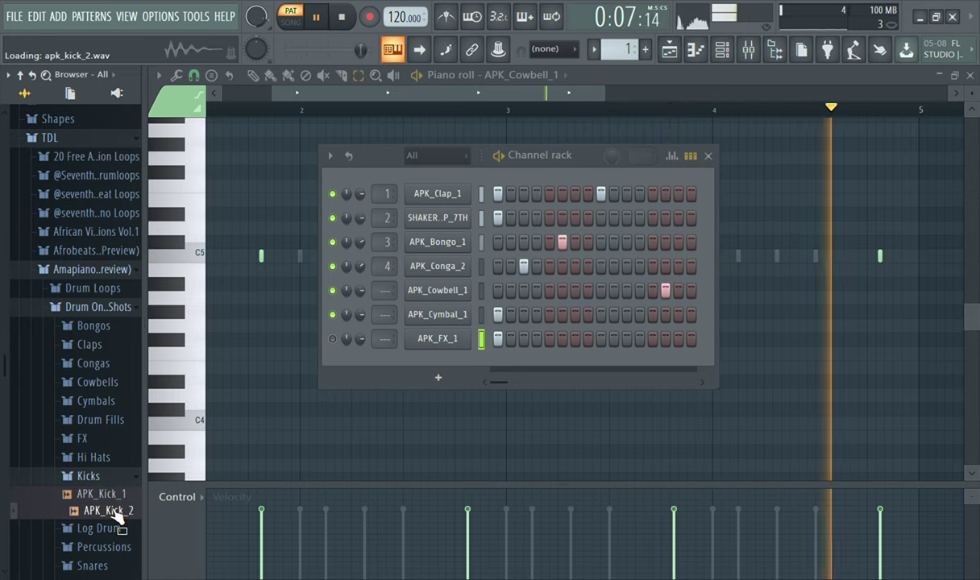
key(space)
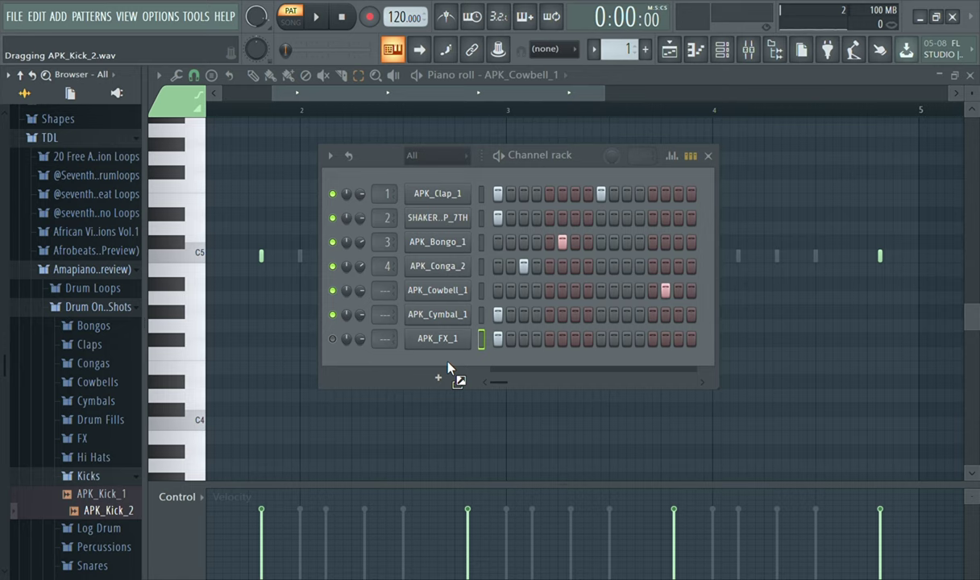
drag(448, 368, 451, 366)
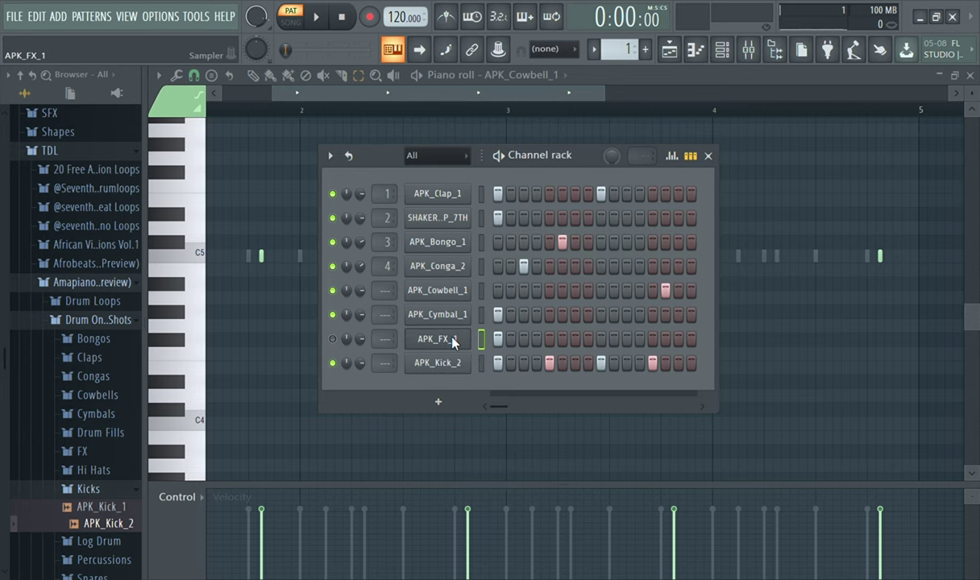
Enable the APK_Kick_2 volume envelope with only the hold raised, and close the channel settings with the pattern playing
click(435, 364)
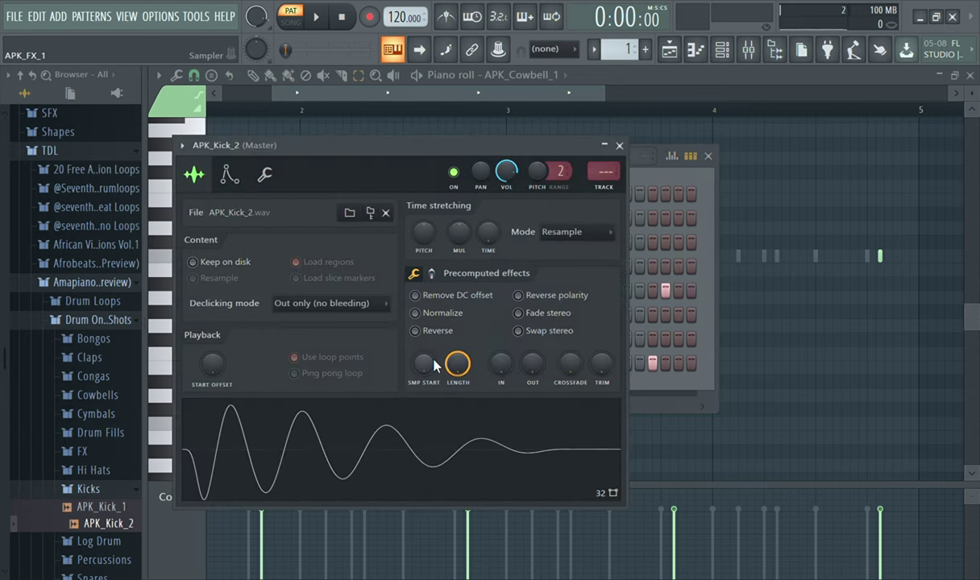
click(229, 175)
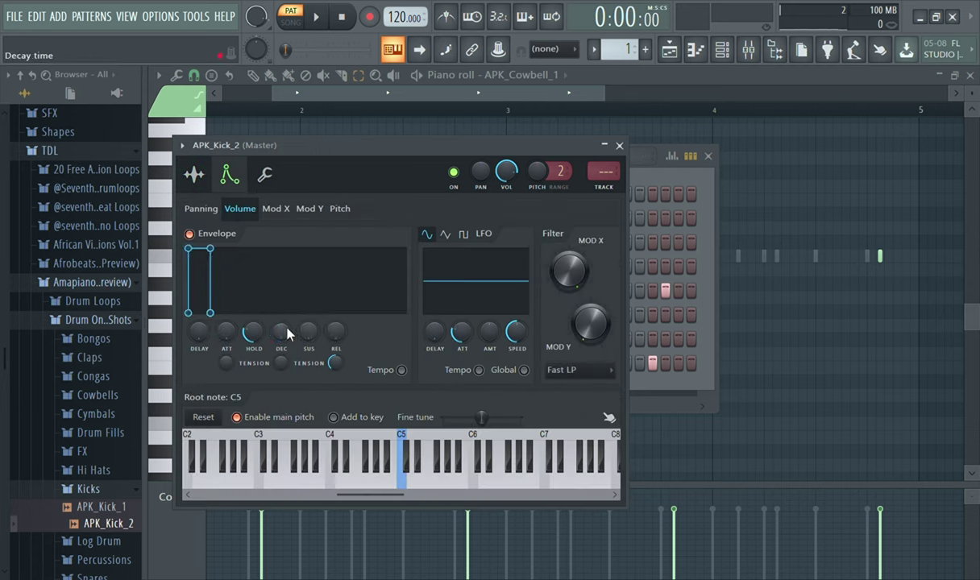
click(194, 176)
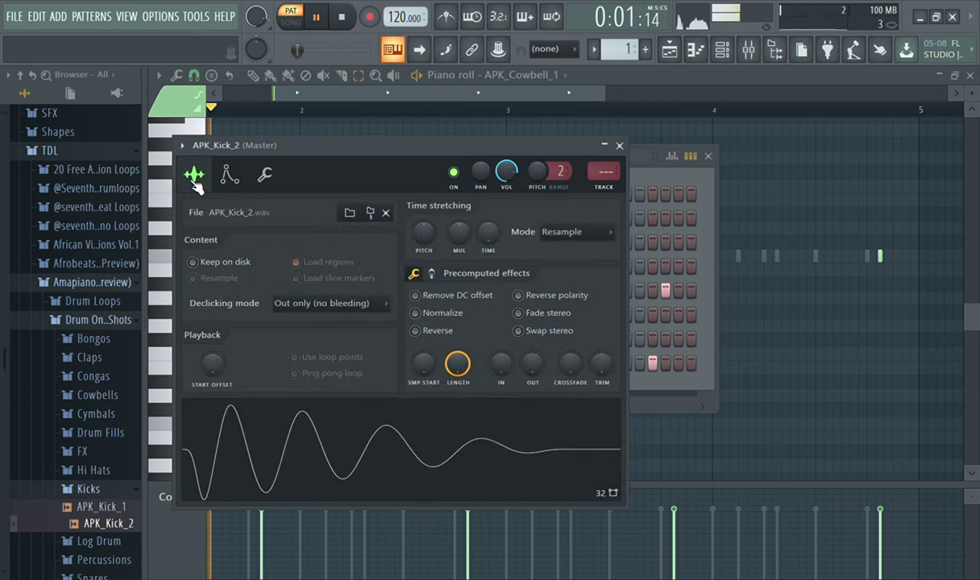
click(618, 145)
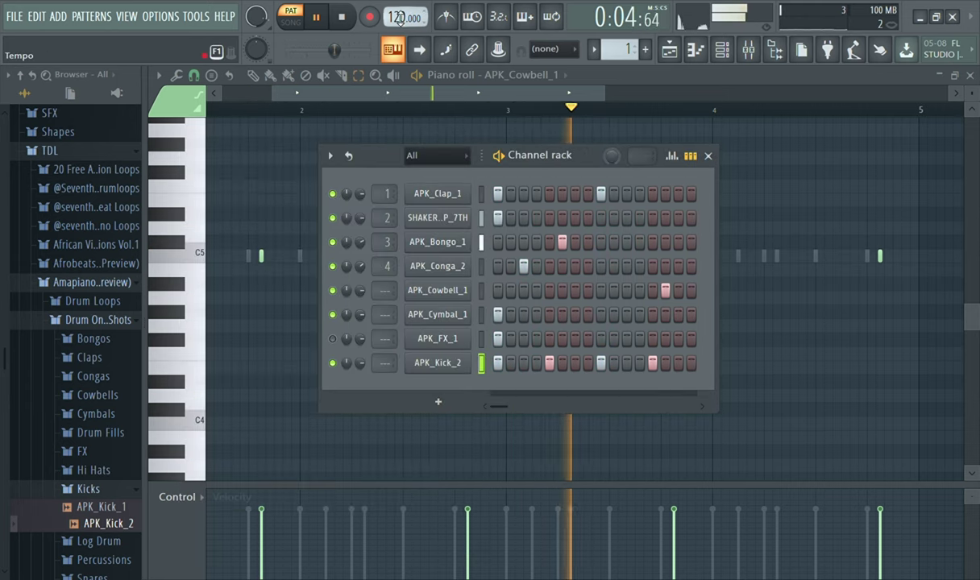
Set the project tempo to 115 BPM, and look through the Log Drum and remaining one-shot folders of the Amapiano pack
drag(400, 24, 400, 47)
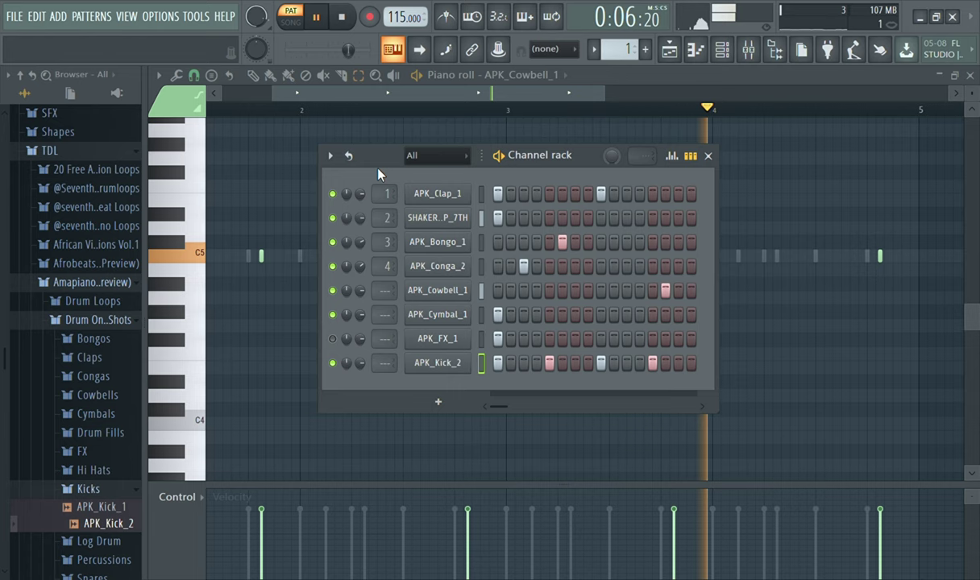
click(128, 491)
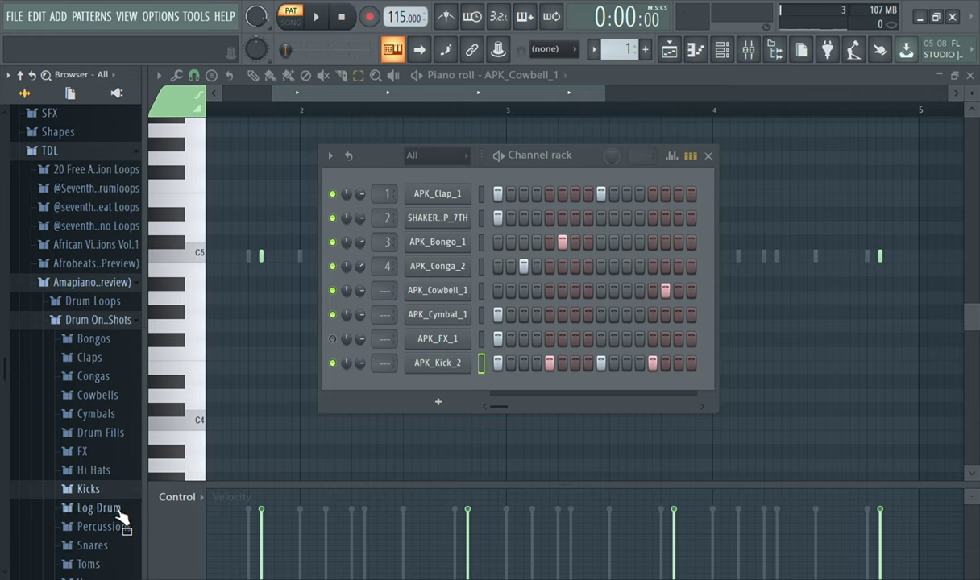
click(113, 528)
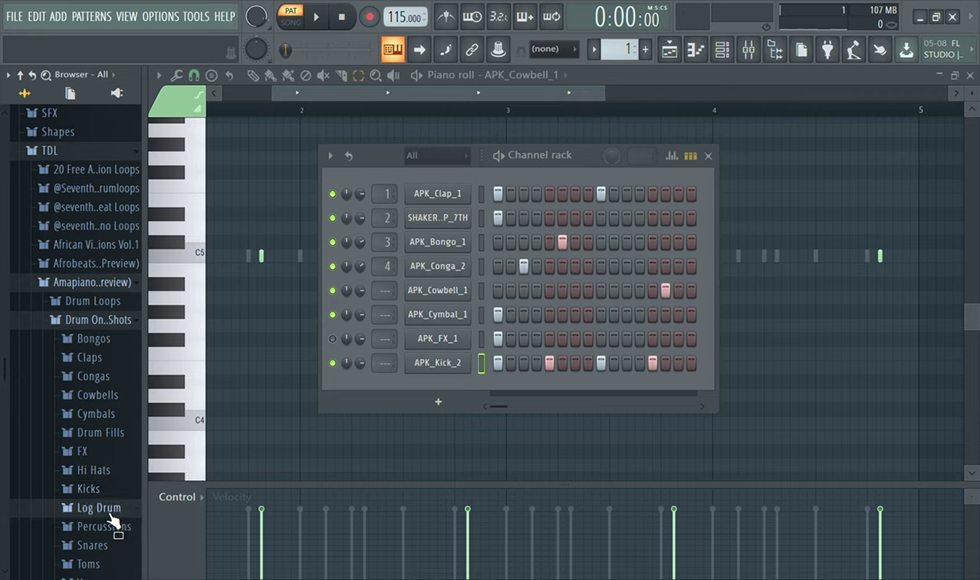
drag(4, 370, 4, 437)
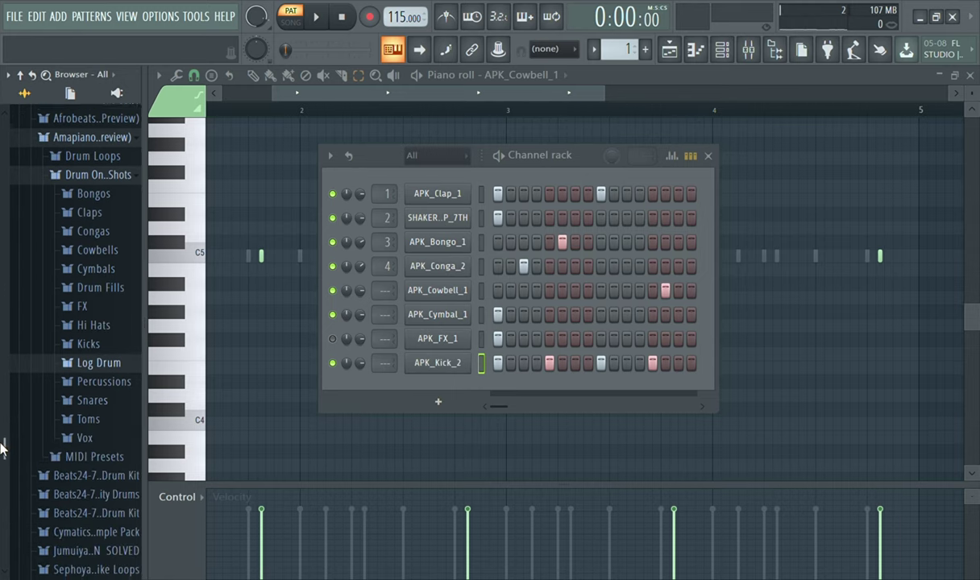
Audition the percussion and snare one-shots against the playing pattern, collapsing each folder again
click(105, 378)
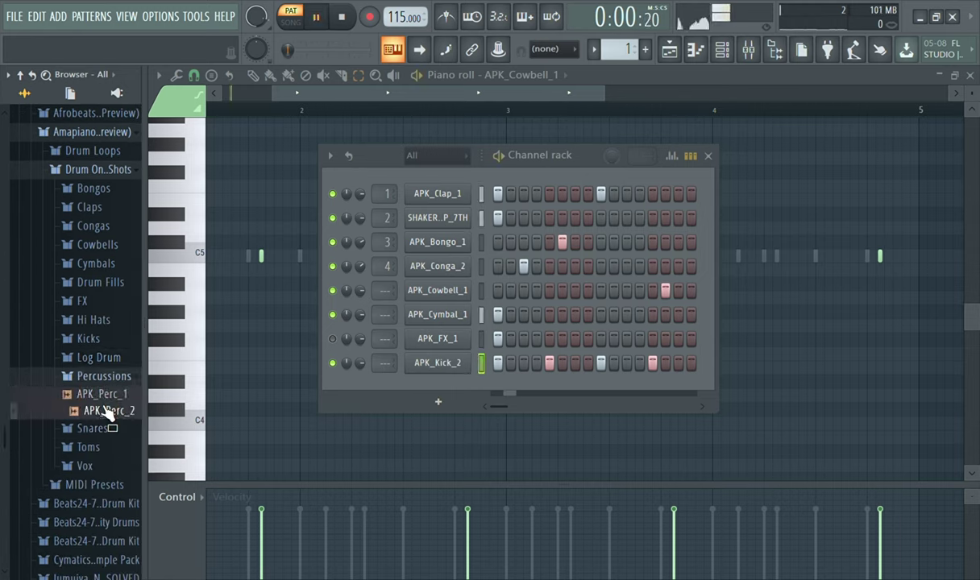
click(114, 396)
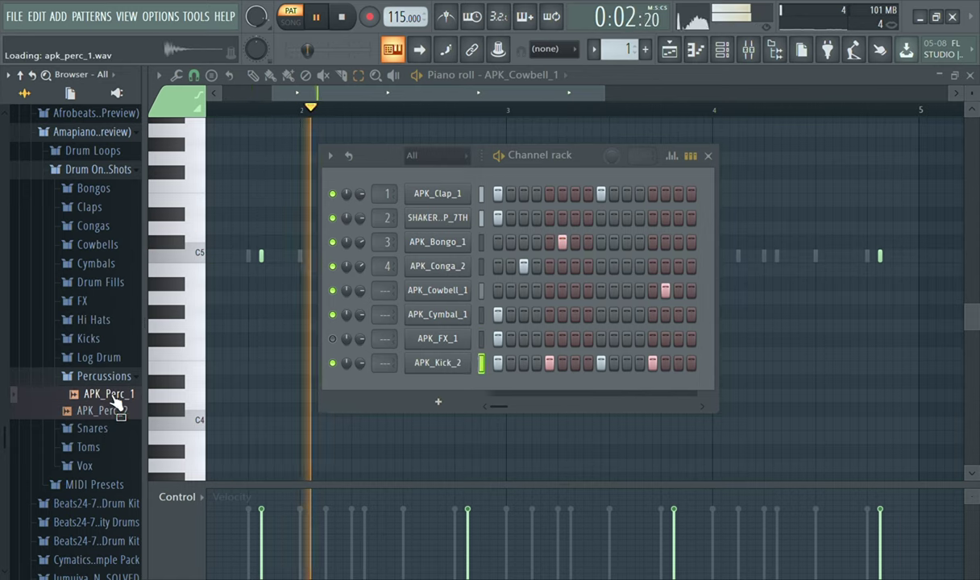
click(119, 378)
click(113, 399)
click(110, 430)
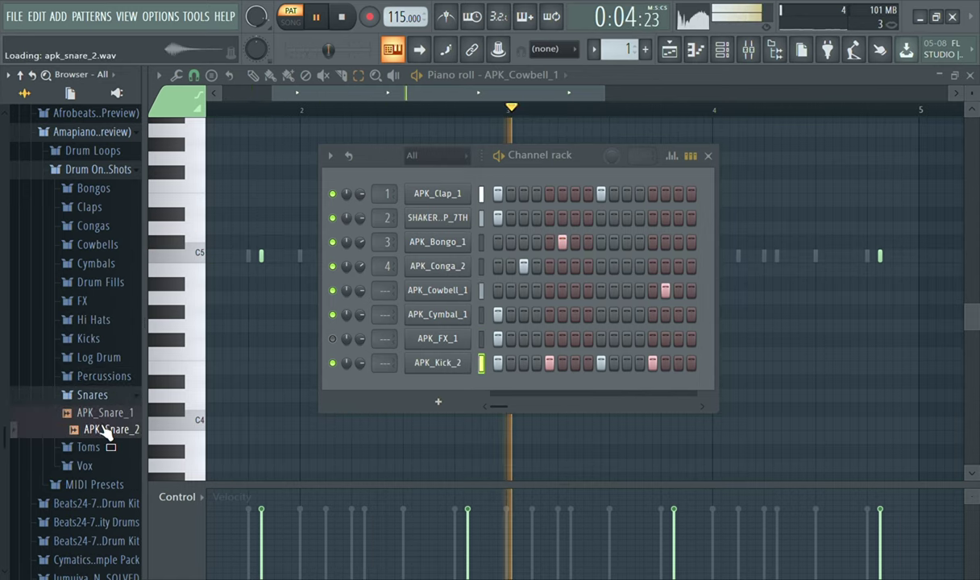
click(112, 401)
click(114, 403)
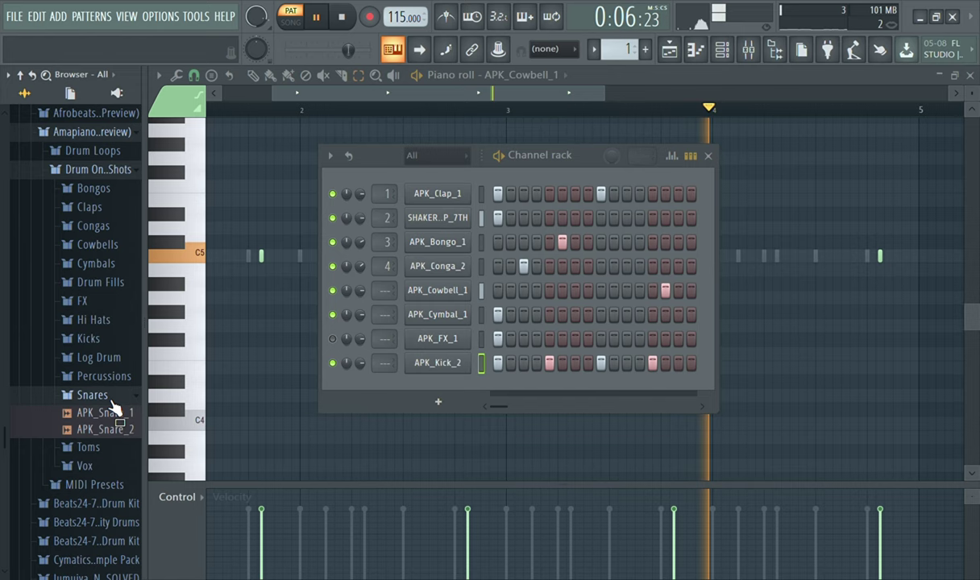
click(111, 430)
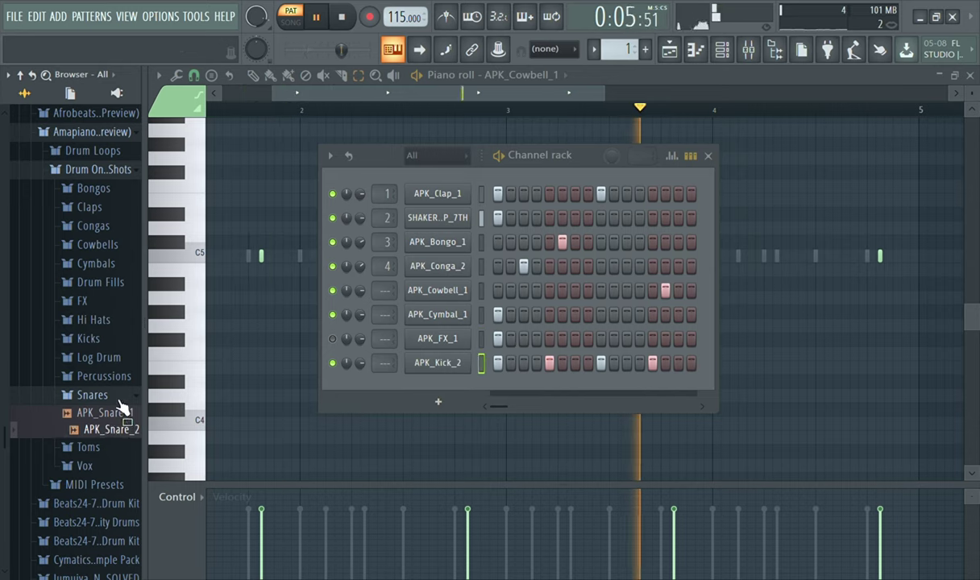
click(120, 397)
Audition the two tom one-shots, add APK_Tom_2 as a new channel below APK_Kick_2 and stop playback
click(92, 413)
click(100, 433)
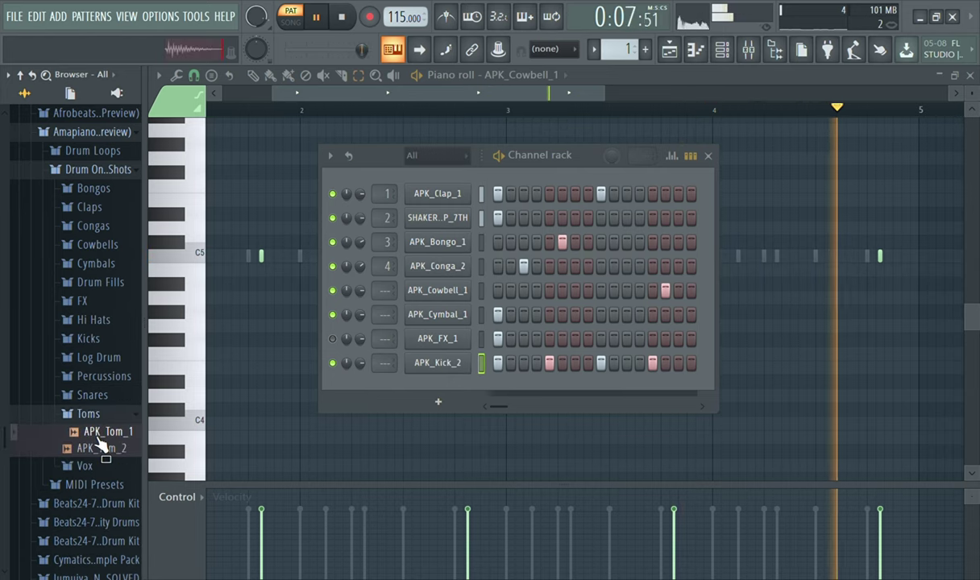
click(98, 449)
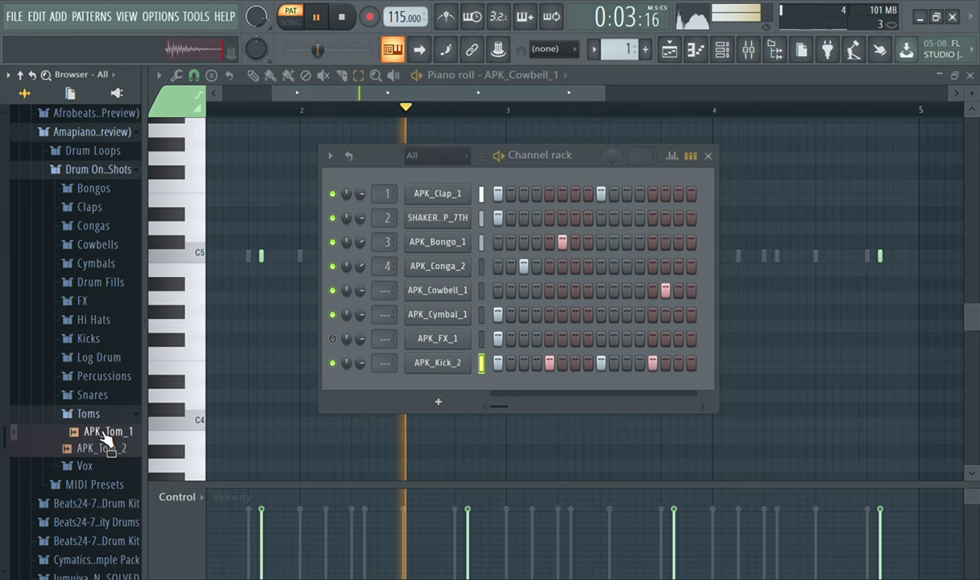
click(104, 448)
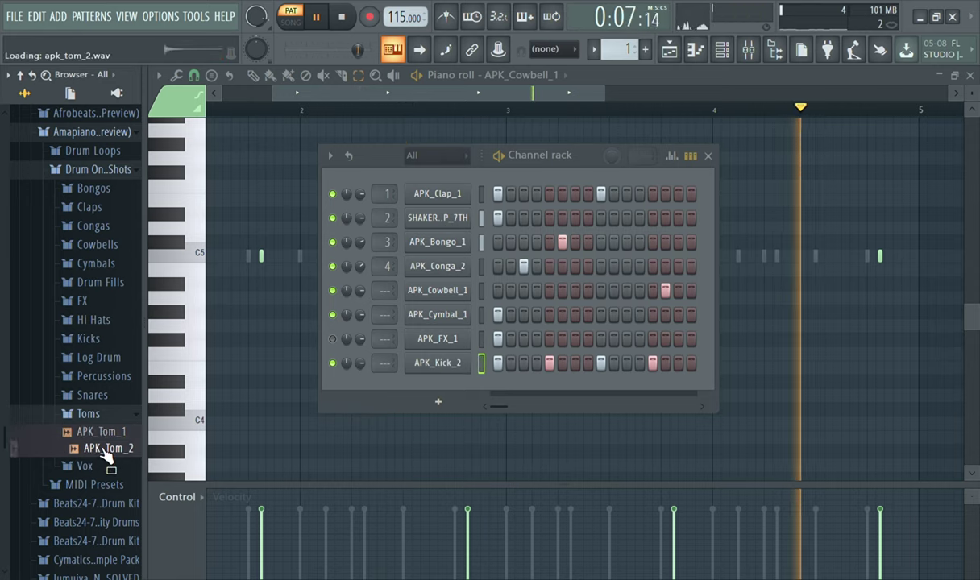
drag(105, 455, 441, 392)
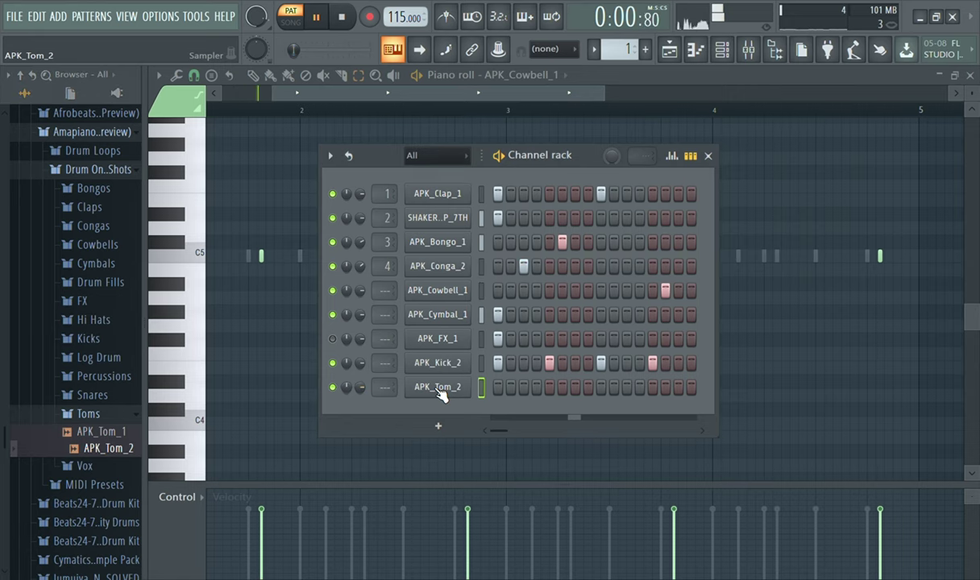
key(space)
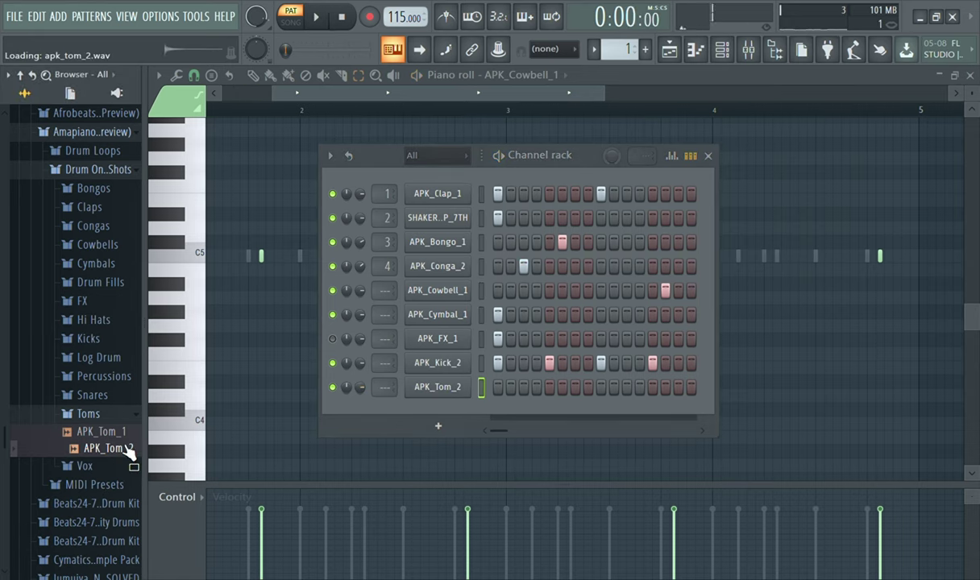
Enable the APK_Tom_2 volume envelope with attack, sustain and release at zero, and close the channel settings with the pattern playing
click(443, 387)
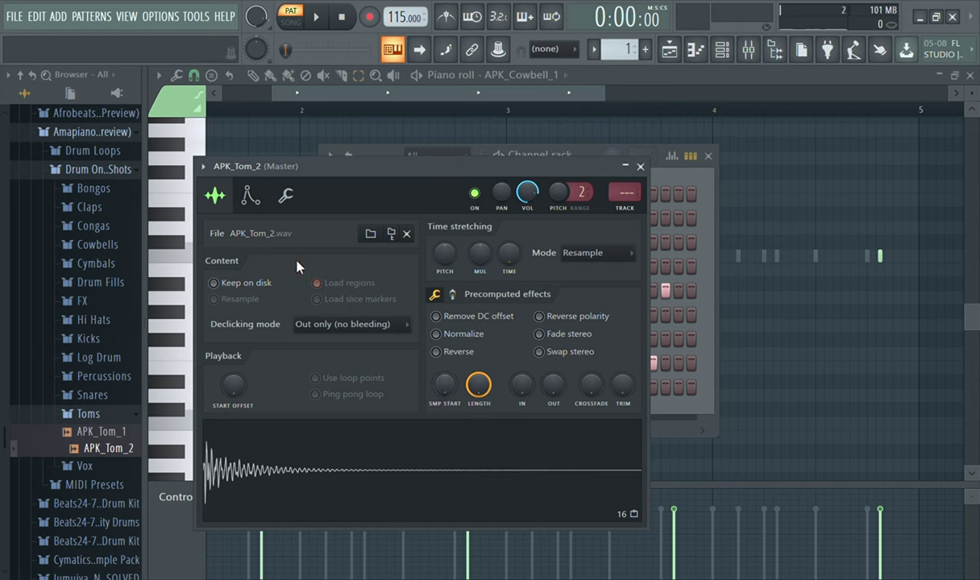
click(256, 199)
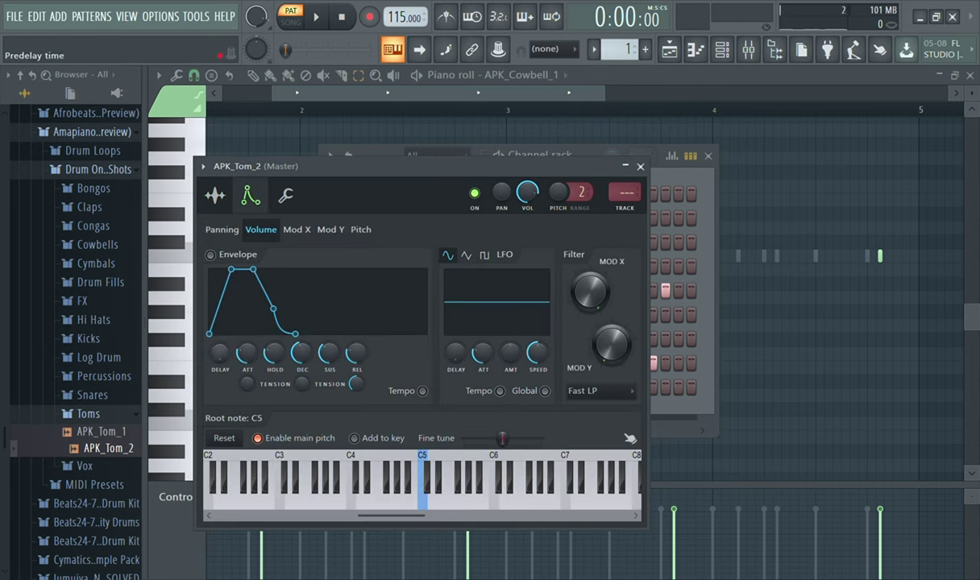
drag(247, 352, 246, 378)
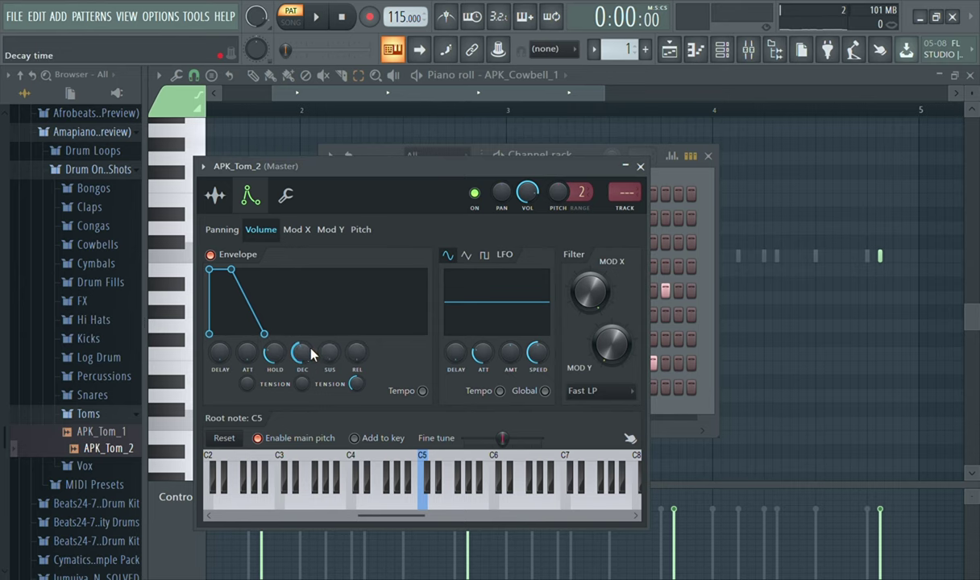
click(216, 196)
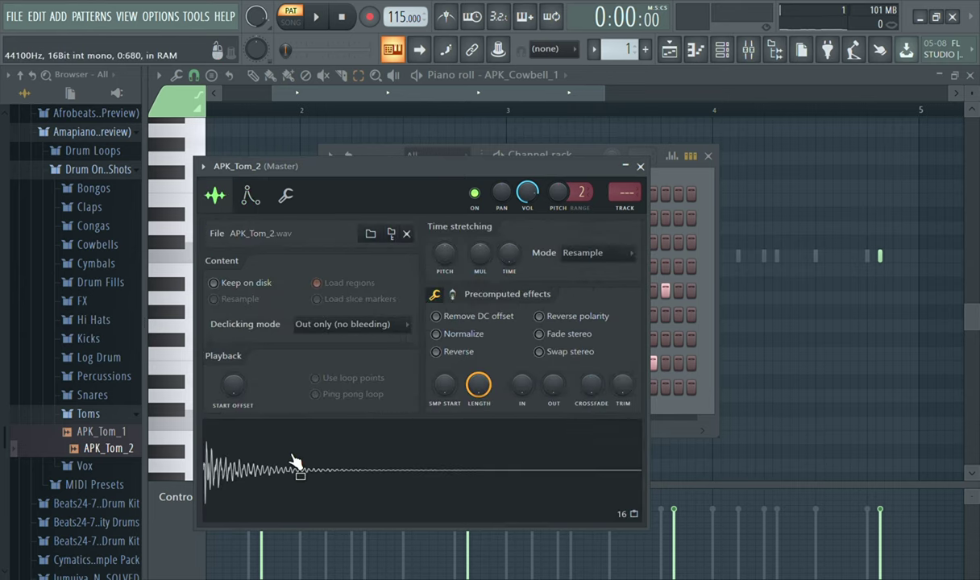
click(640, 167)
key(space)
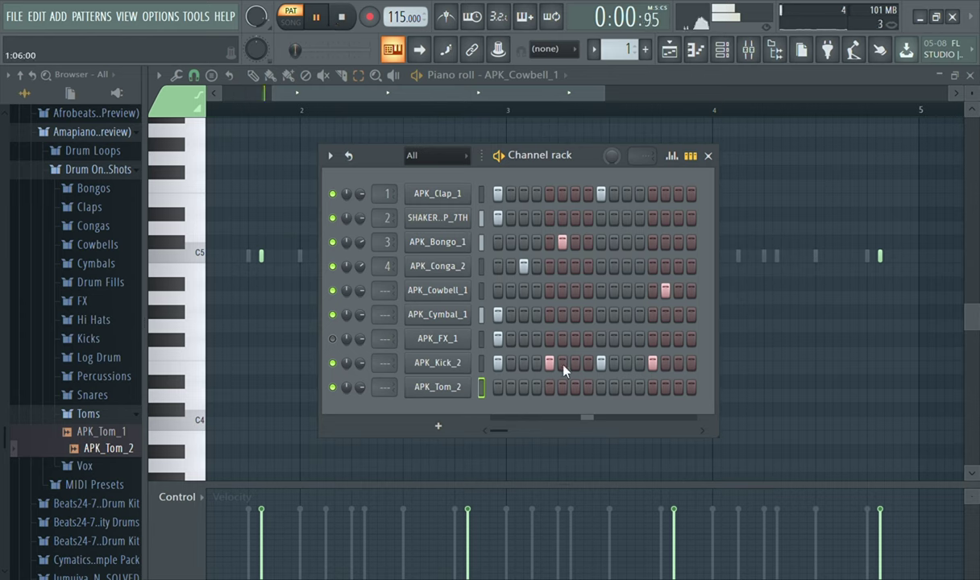
Place APK_Tom_2 hits on steps 11 and 14, trying steps 13 and 15 for the second hit, and open its piano roll
click(627, 388)
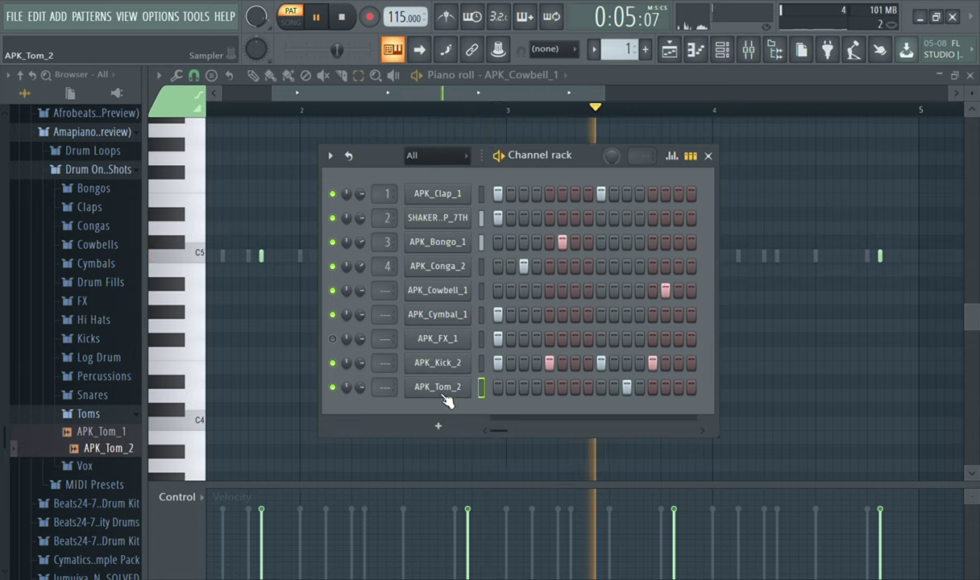
click(653, 387)
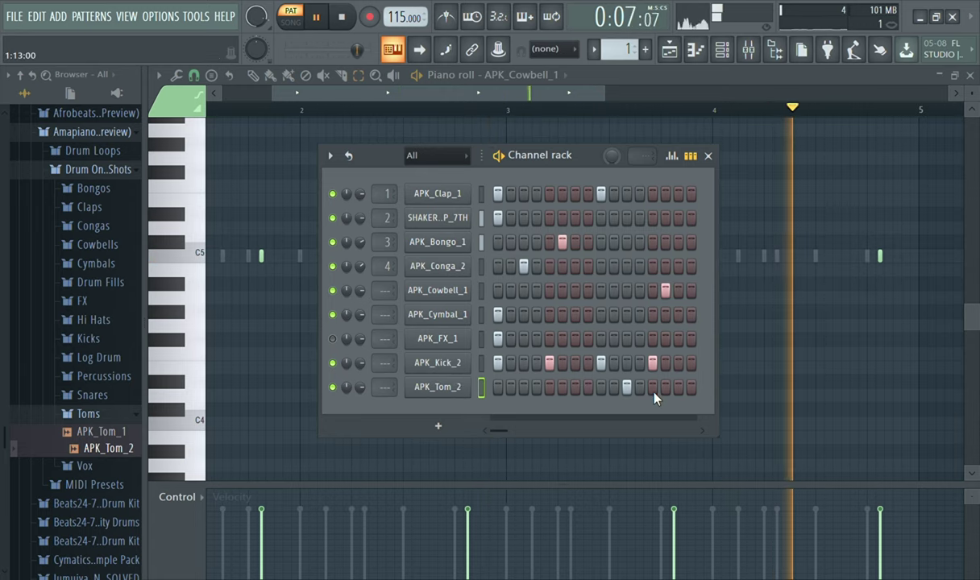
key(space)
key(space)
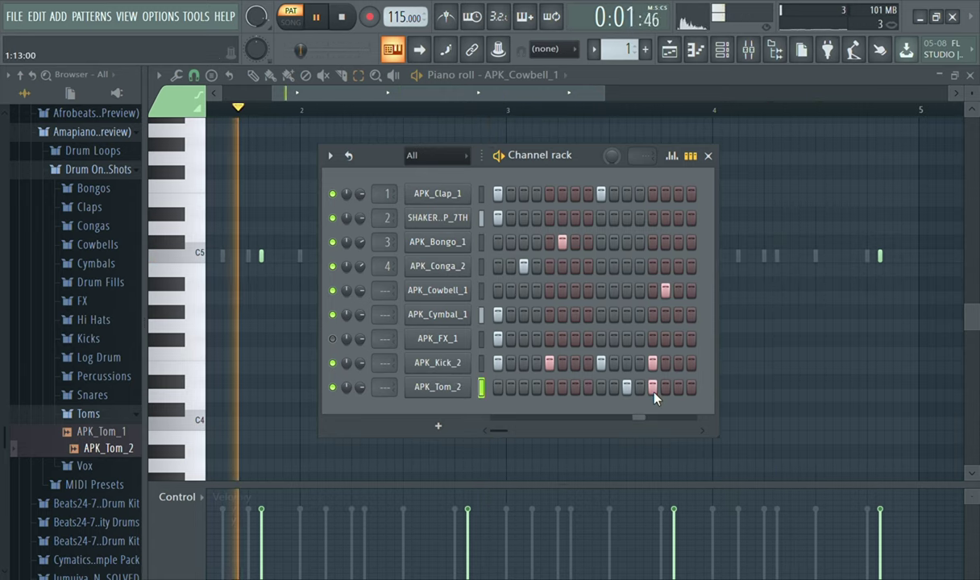
click(654, 391)
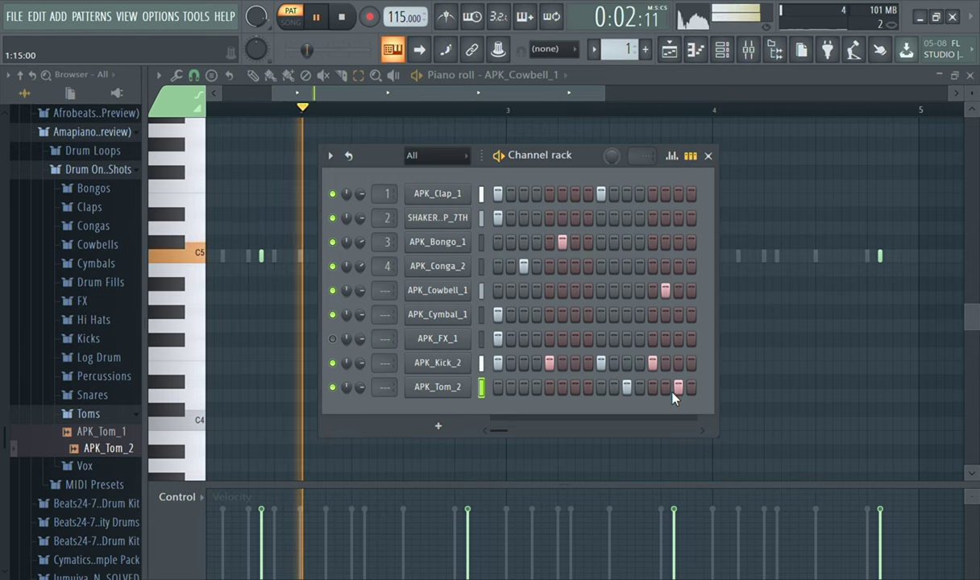
click(675, 390)
click(666, 390)
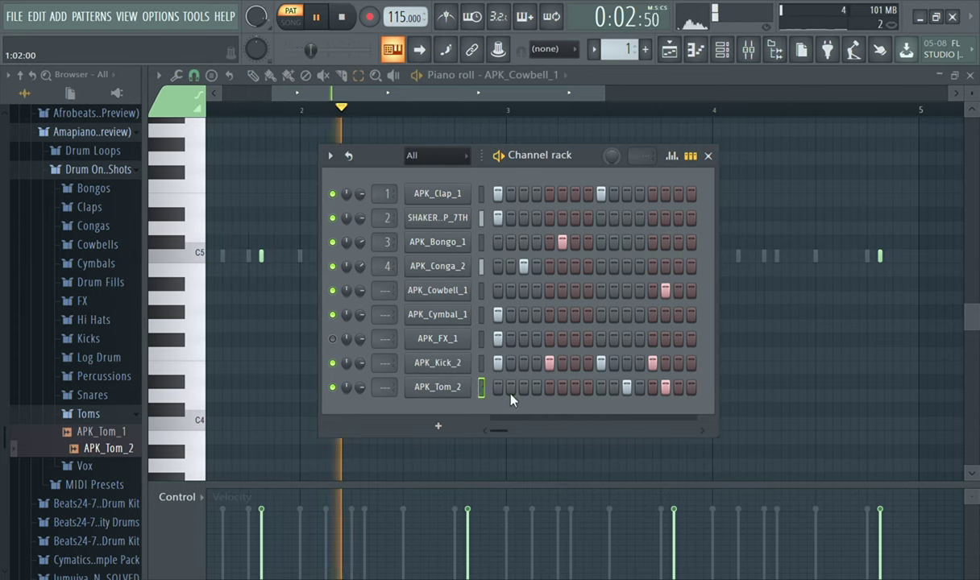
key(F7)
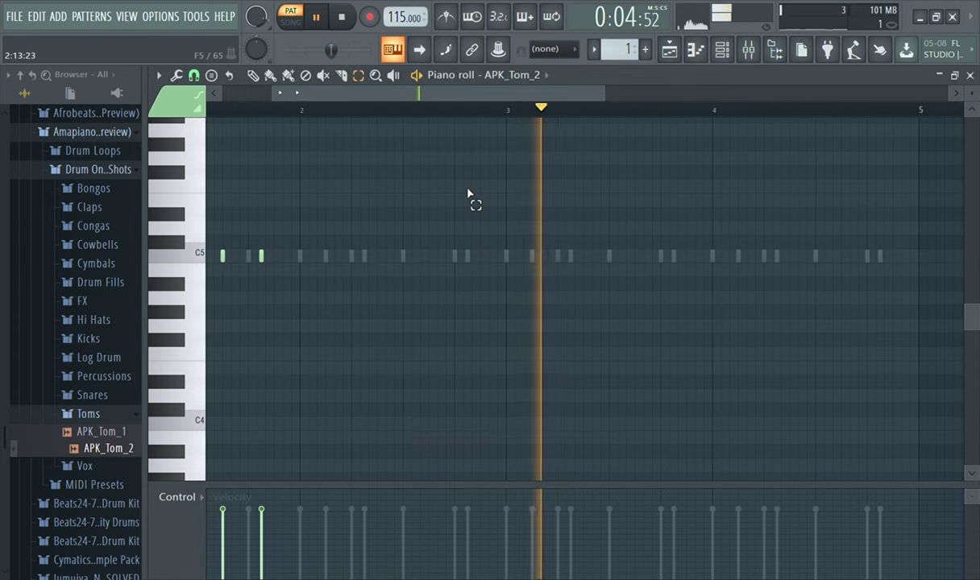
drag(301, 121, 80, 117)
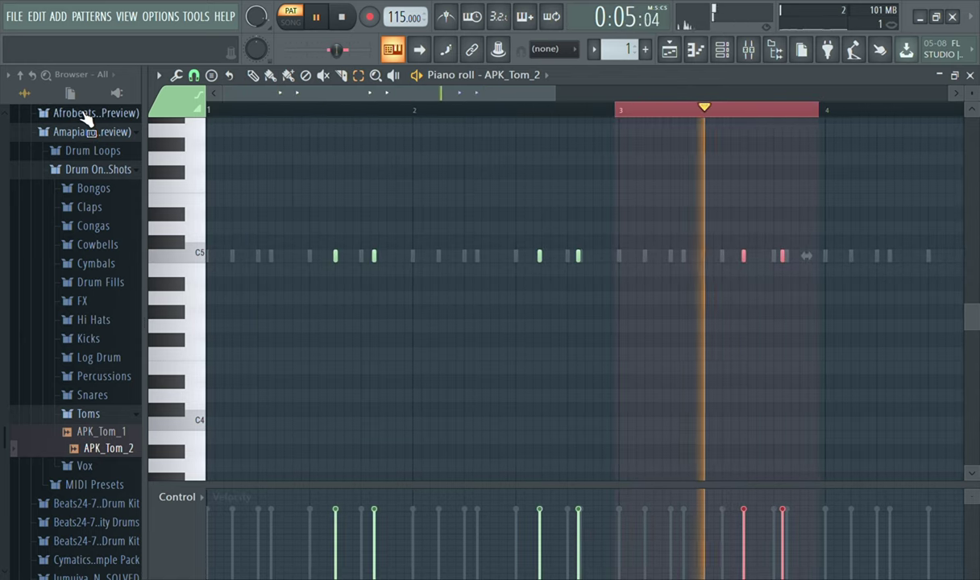
key(ctrl+z)
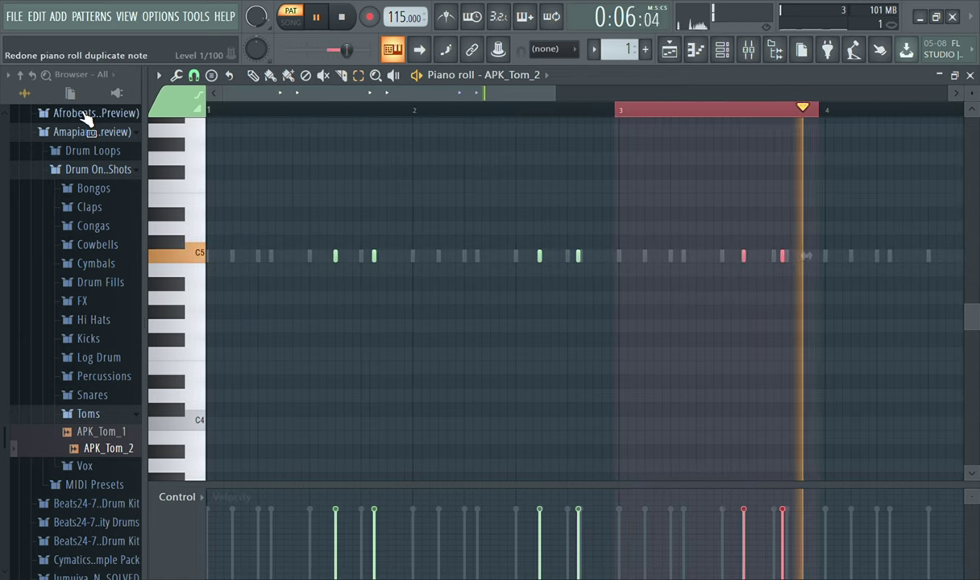
key(ctrl+z)
key(ctrl+alt+z)
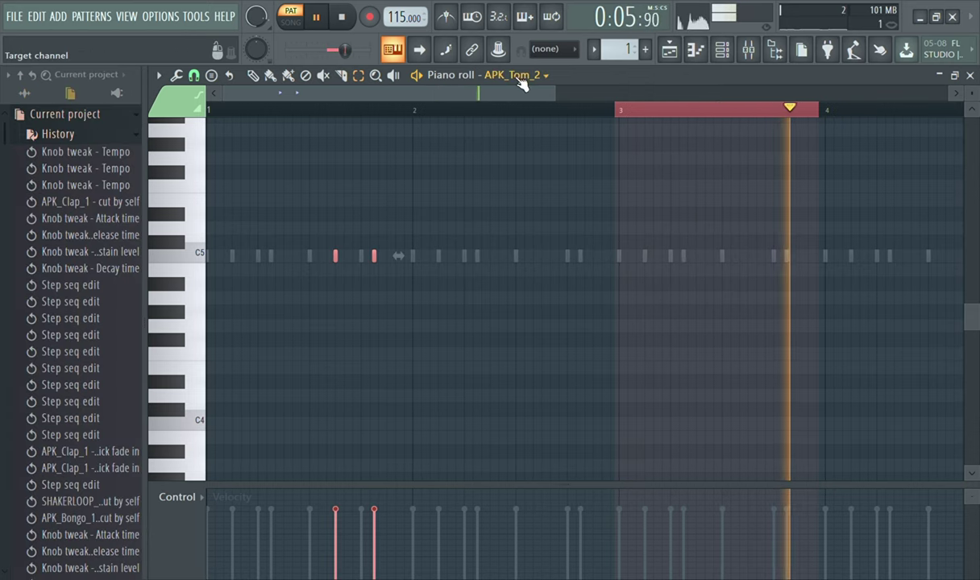
click(632, 115)
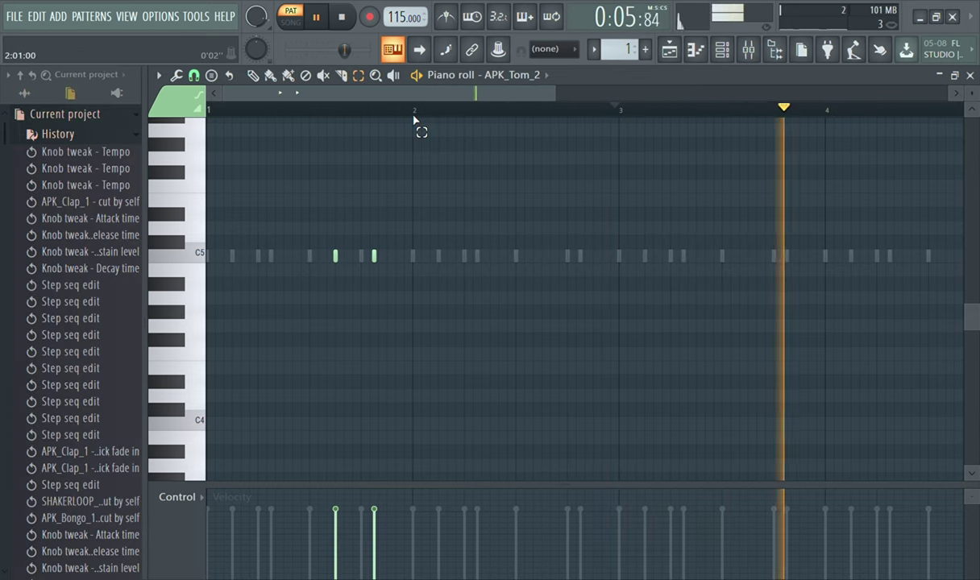
Select bar 1 of the APK_Tom_2 notes and duplicate it across bars 2 to 4
drag(413, 115, 217, 133)
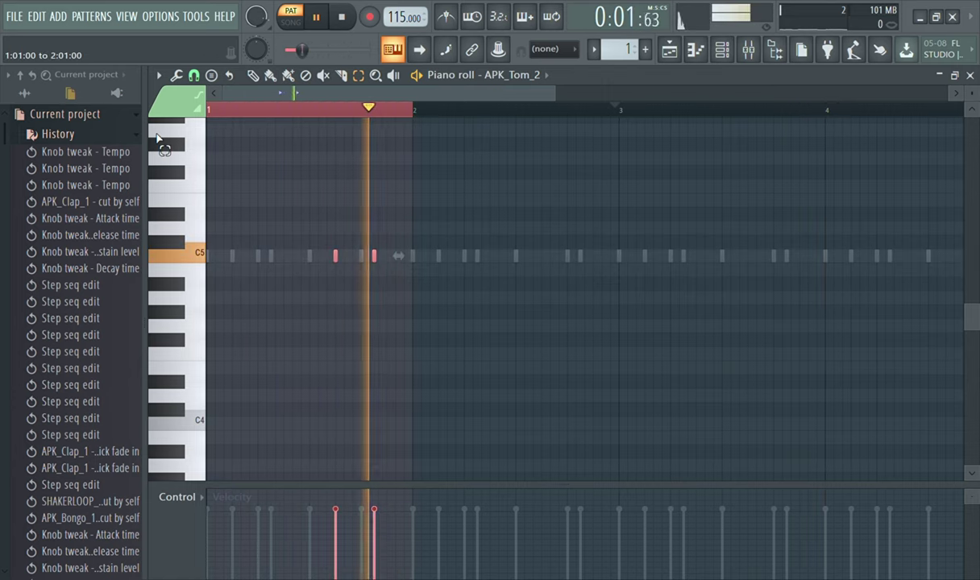
key(ctrl+b)
key(ctrl+b)
key(ctrl+b)
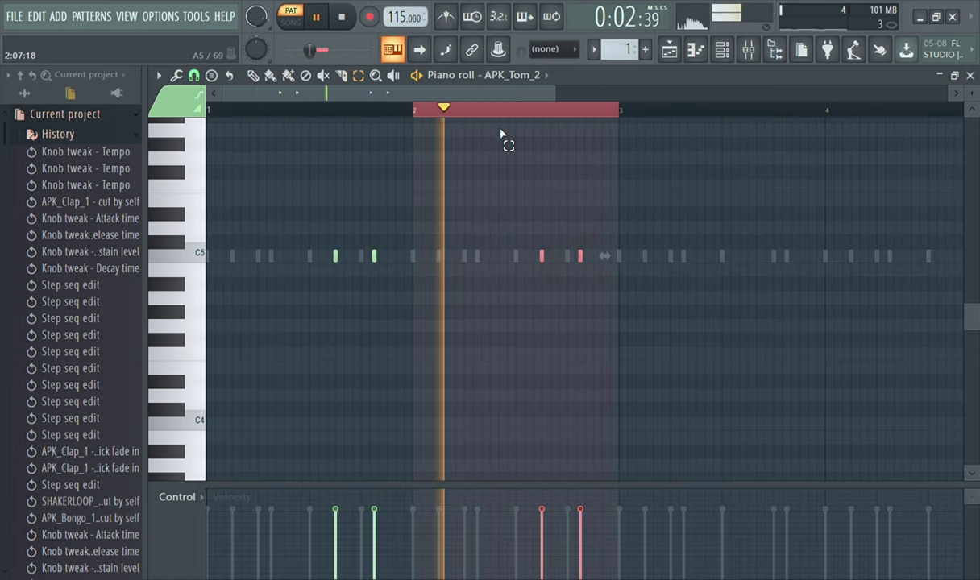
click(774, 116)
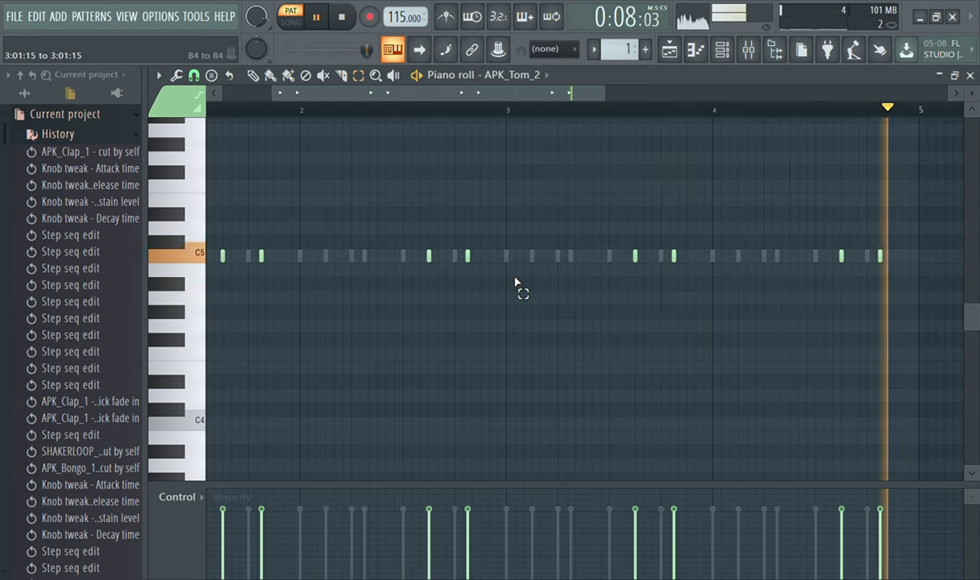
Delete the APK_Tom_2 notes in bars 2 and 4, keeping those in bars 1 and 3
drag(493, 269, 394, 225)
key(Delete)
key(space)
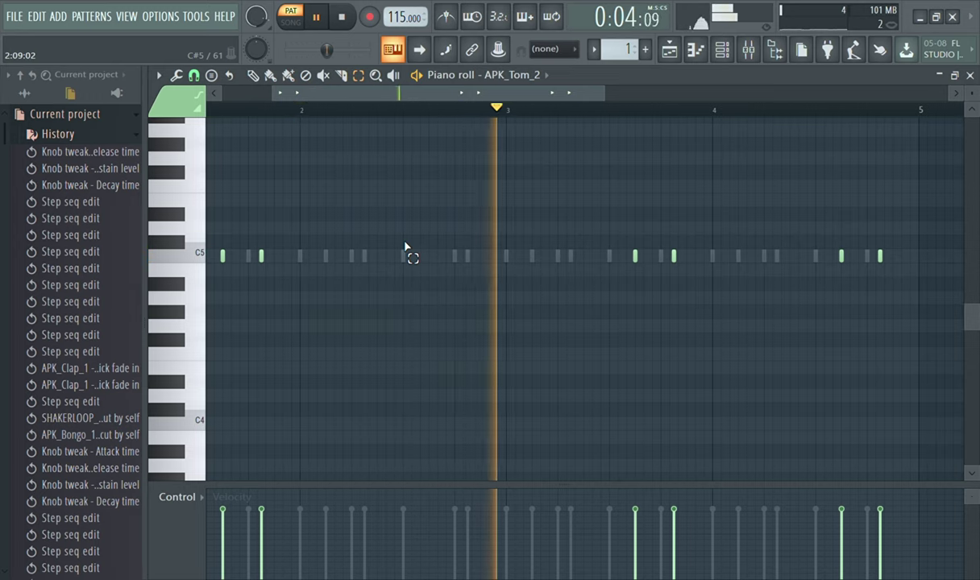
drag(881, 270, 827, 256)
key(Delete)
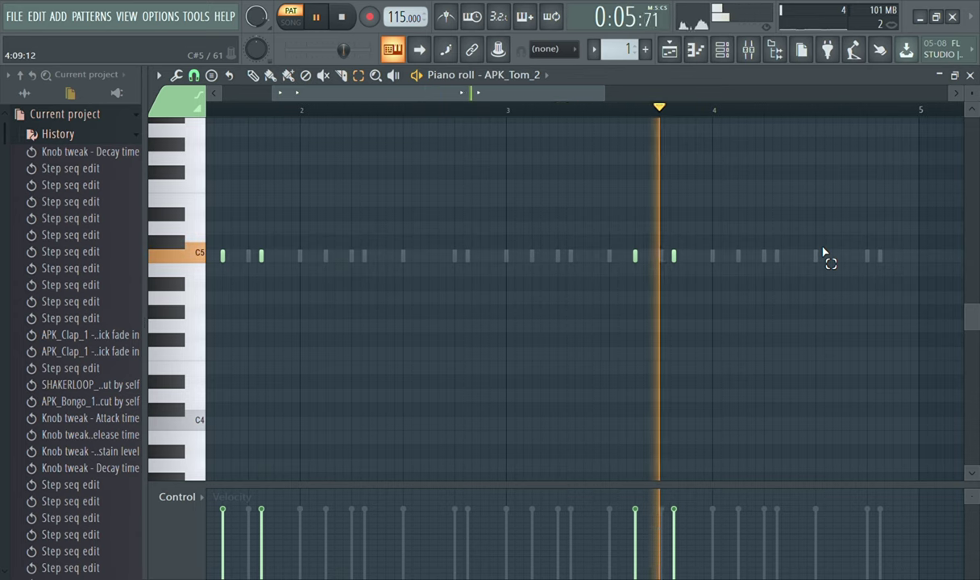
Bring back the channel rack and check the APK_Tom_2 sample settings, closing them again
click(725, 54)
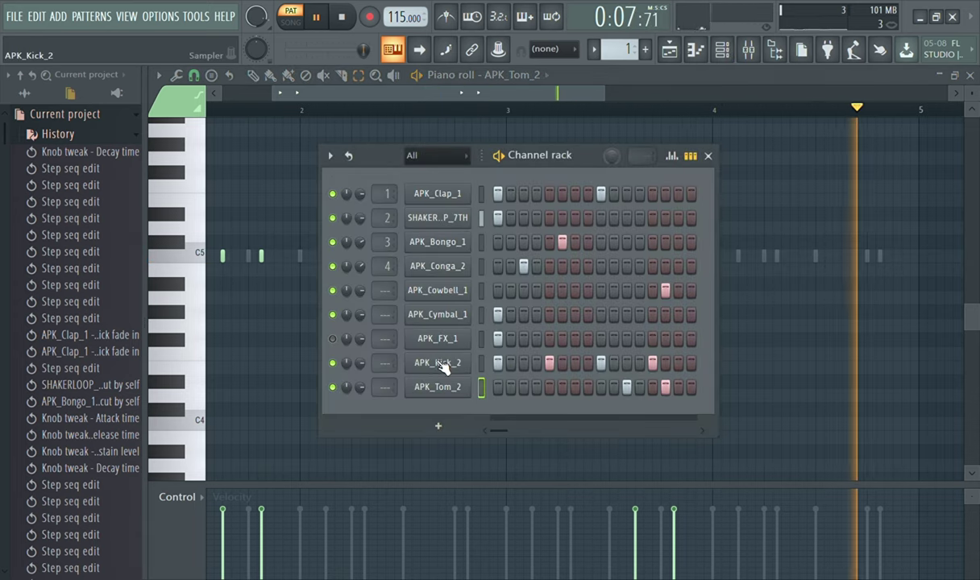
click(443, 450)
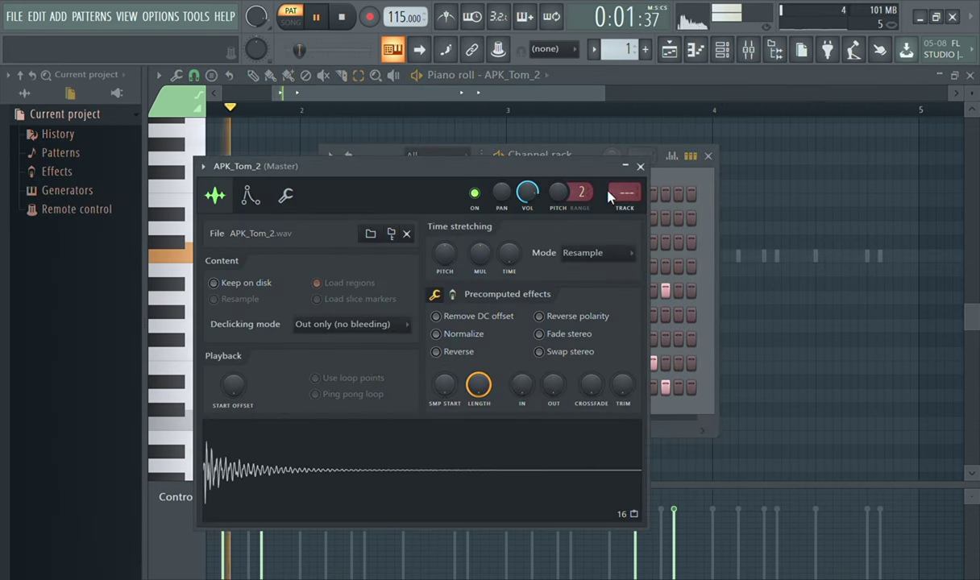
click(642, 167)
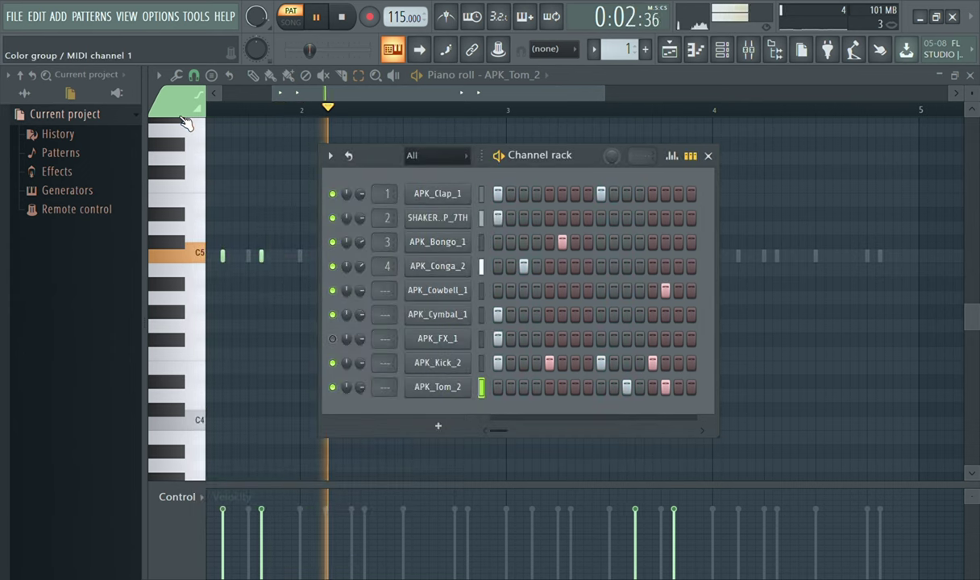
Switch the browser back to all content and collapse the Amapiano pack's Drum One Shots folder
click(35, 95)
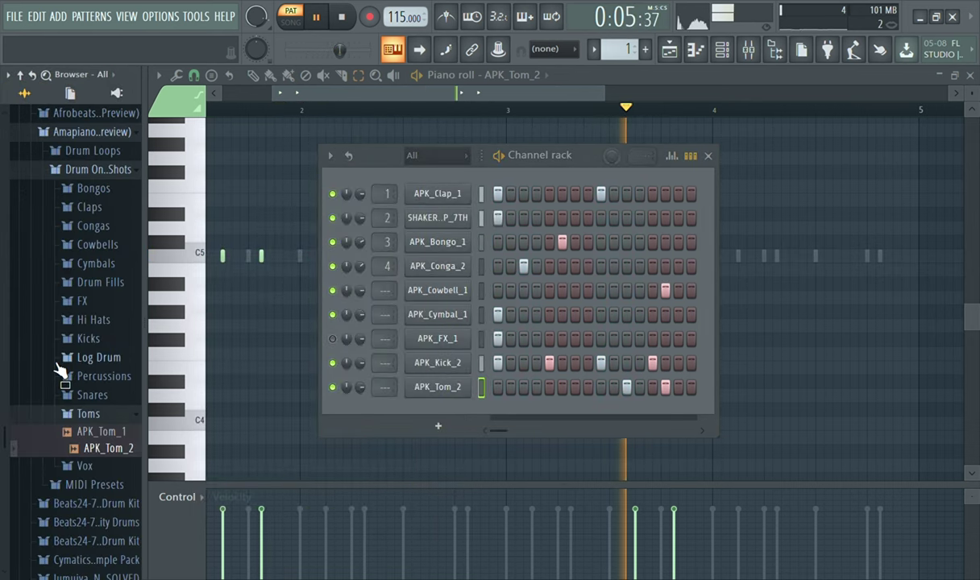
scroll(65, 372, up, 3)
click(97, 303)
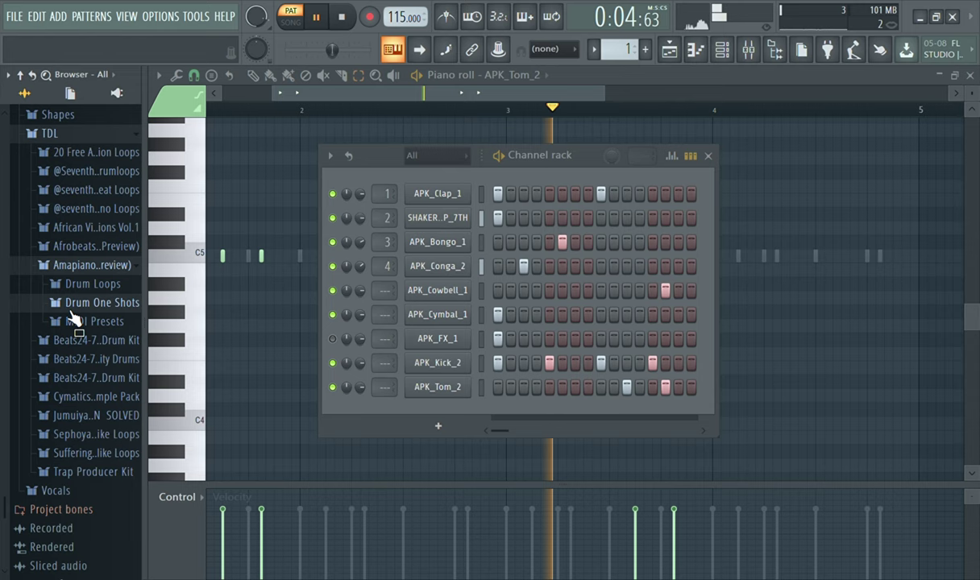
Collapse the Amapiano pack folder and look into the first Beats24-7 Drum Kit folder, closing it again
click(106, 265)
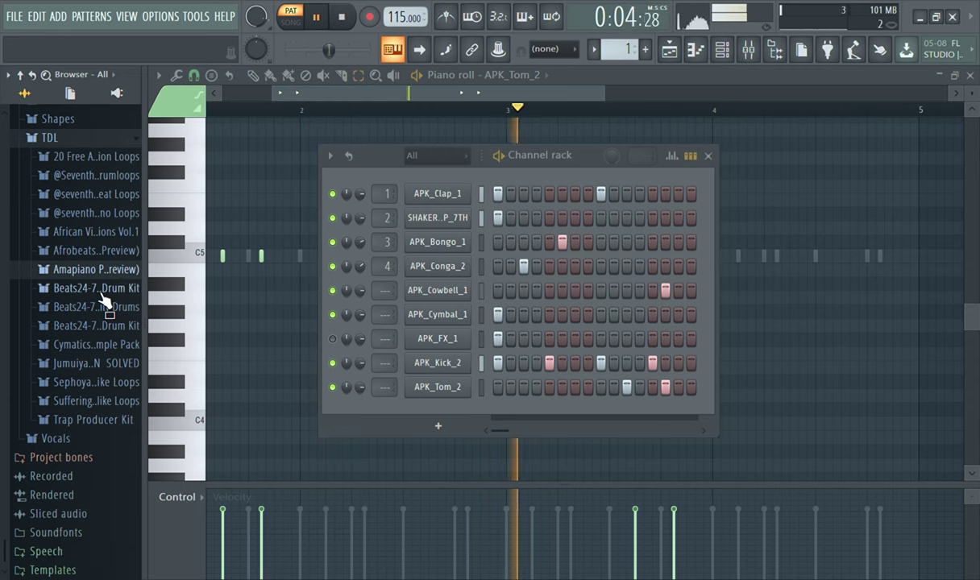
click(104, 292)
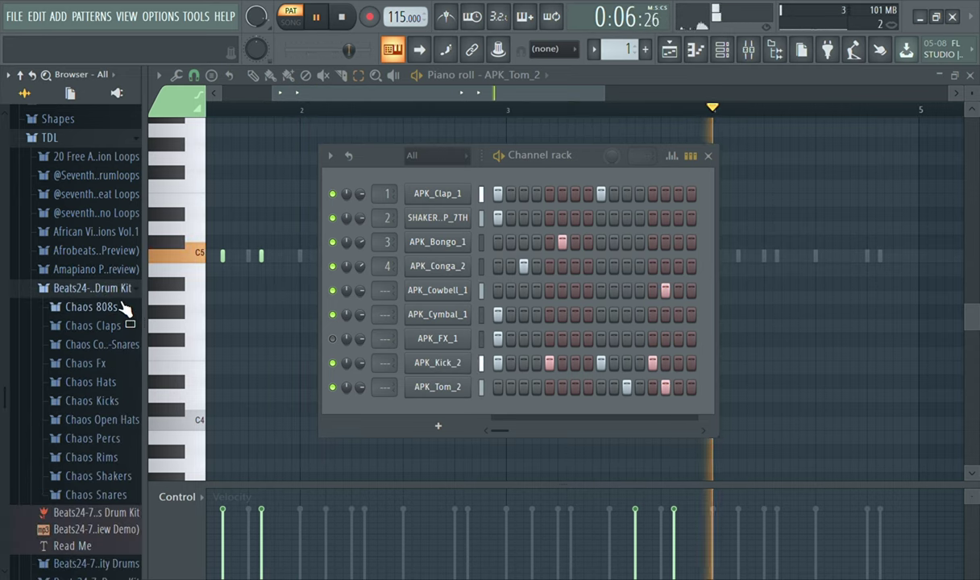
click(104, 288)
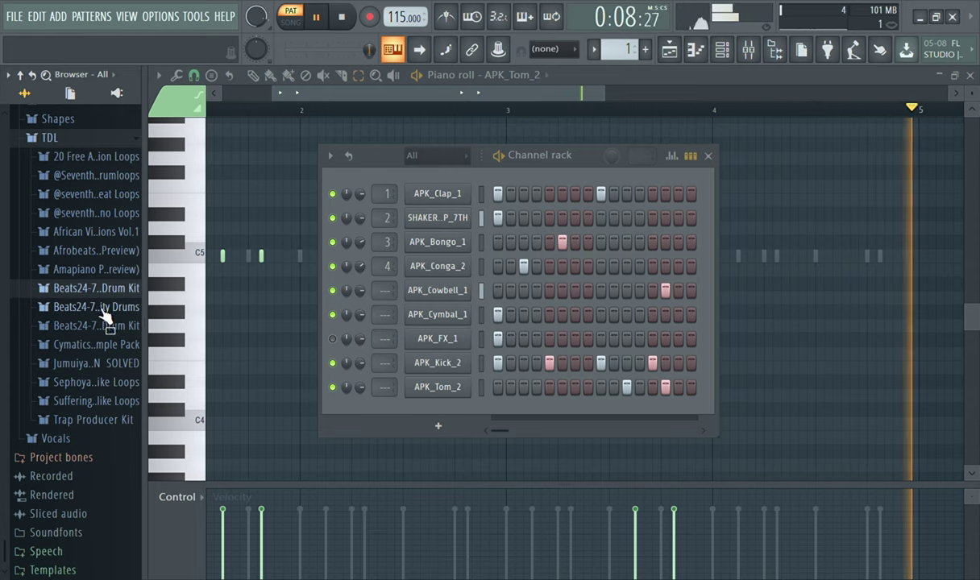
Audition samples in the Jumuiya pack's Conga folder, add Conga_03 as a new channel and place a hit on step 7
click(96, 365)
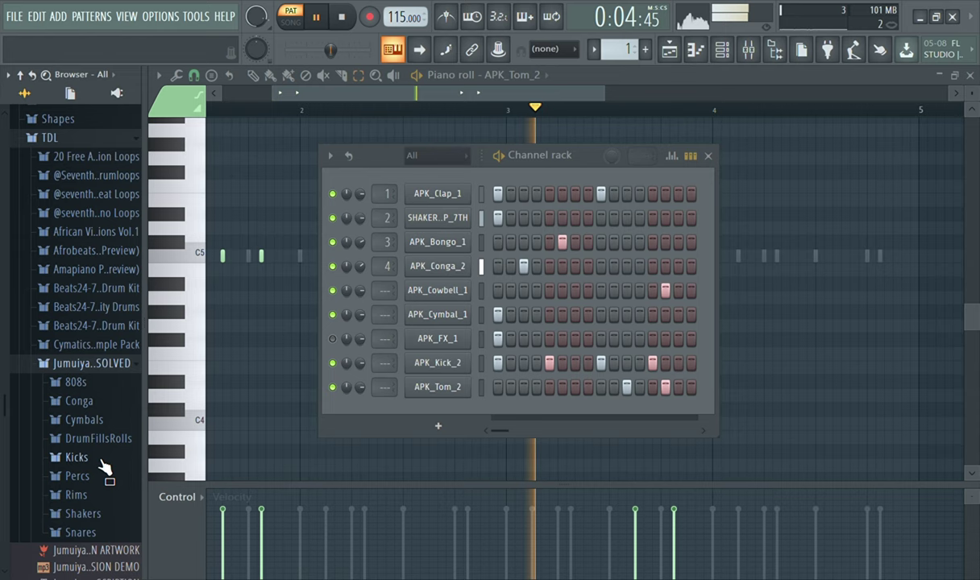
click(91, 398)
click(93, 421)
key(space)
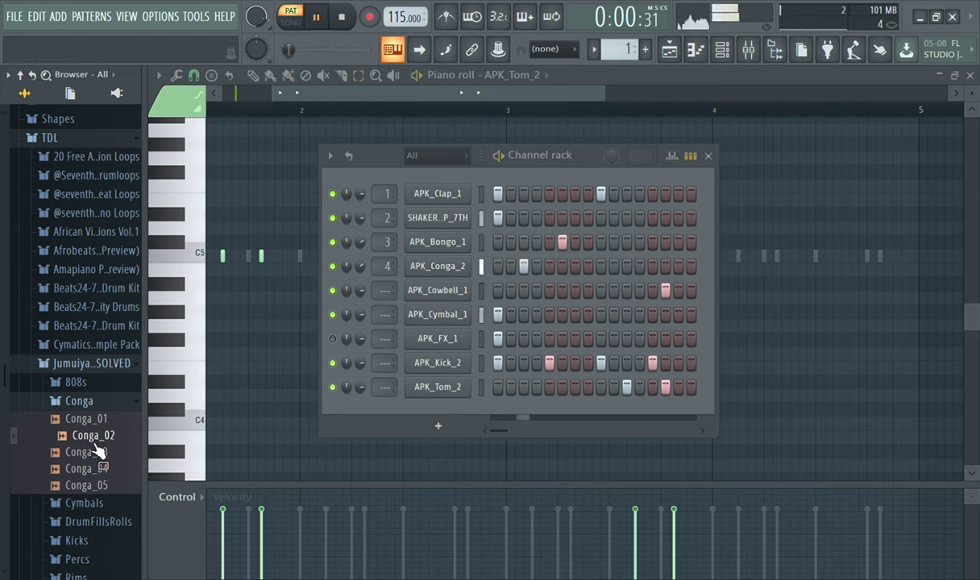
click(96, 452)
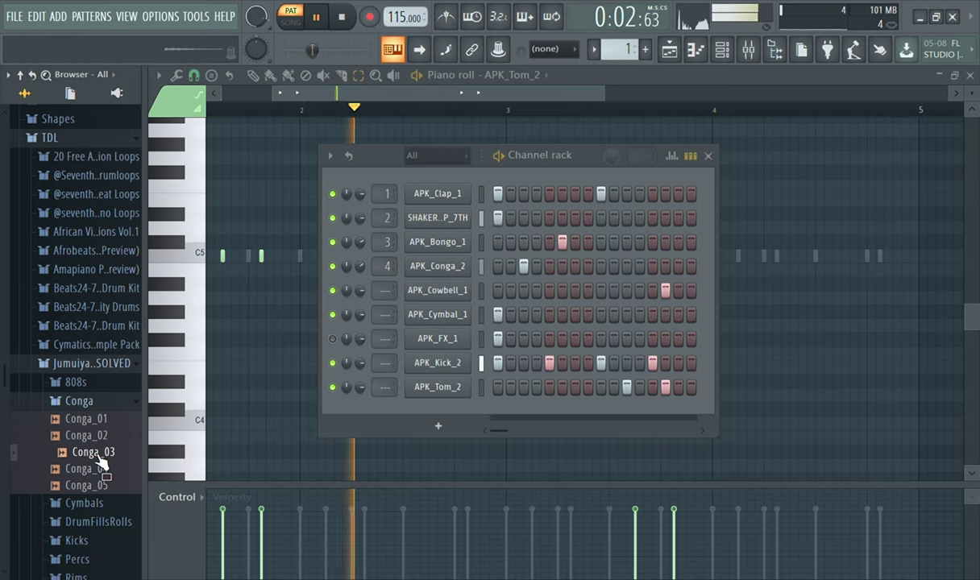
drag(98, 457, 437, 413)
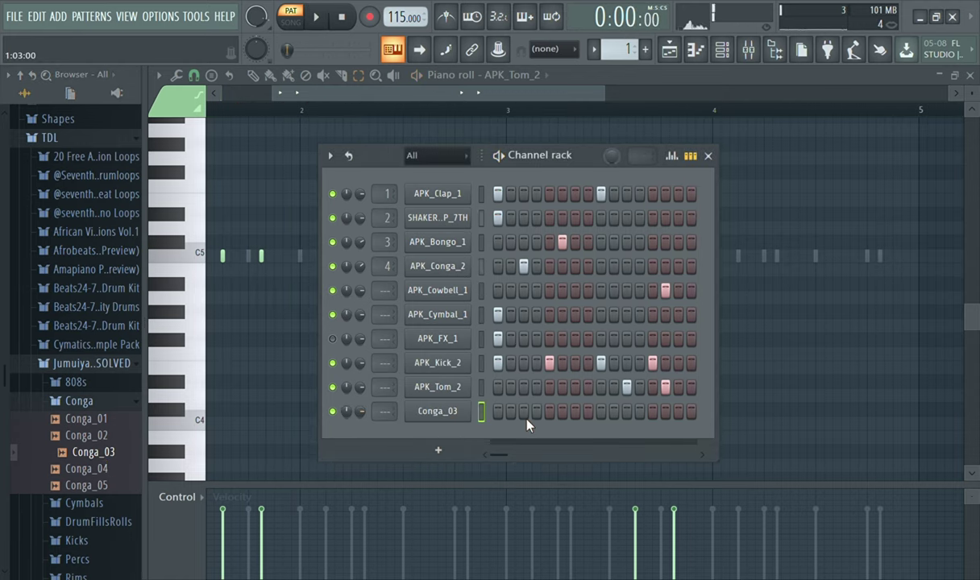
click(576, 415)
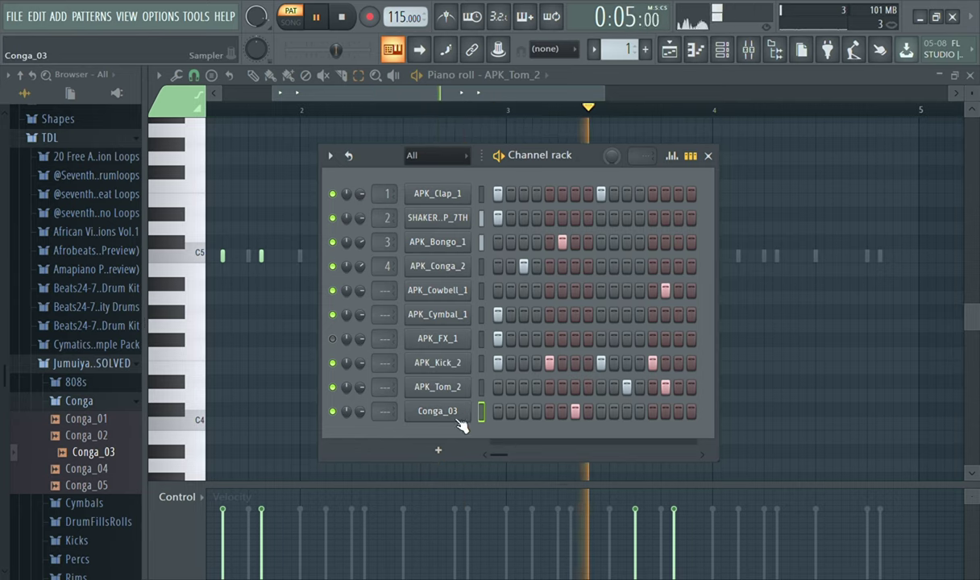
Select bar 1 of the Conga_03 notes, duplicate it across bars 2 to 4 and stop playback
key(F7)
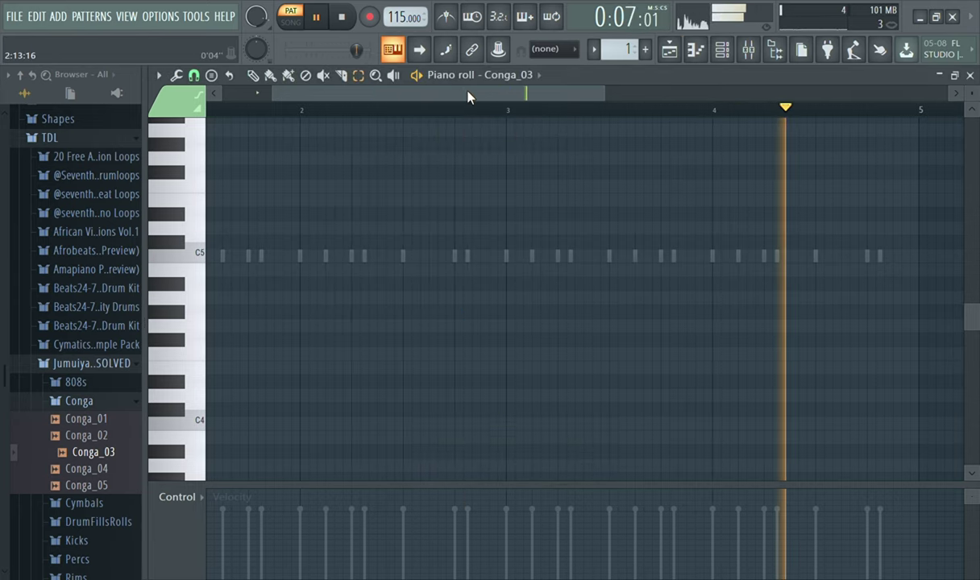
drag(468, 93, 373, 82)
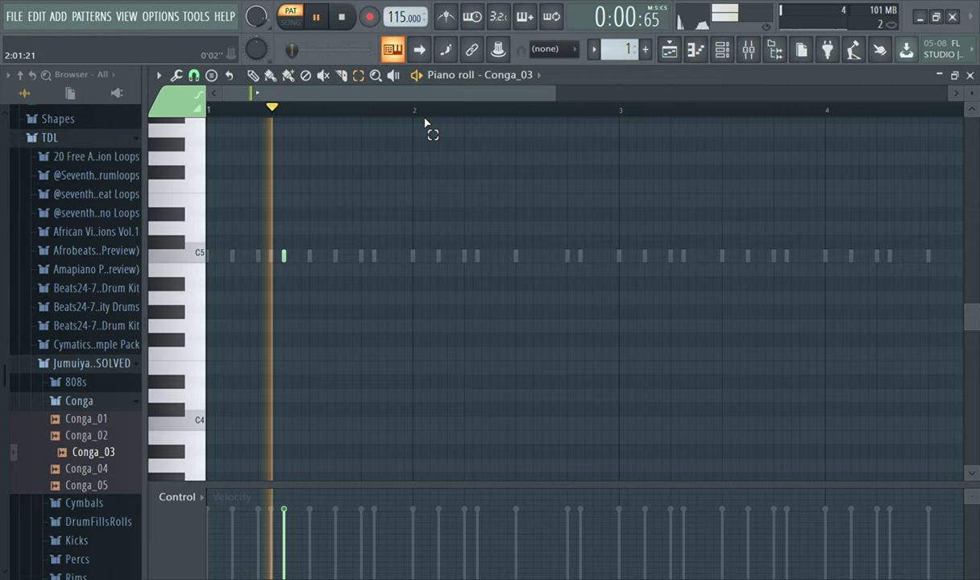
drag(414, 111, 159, 130)
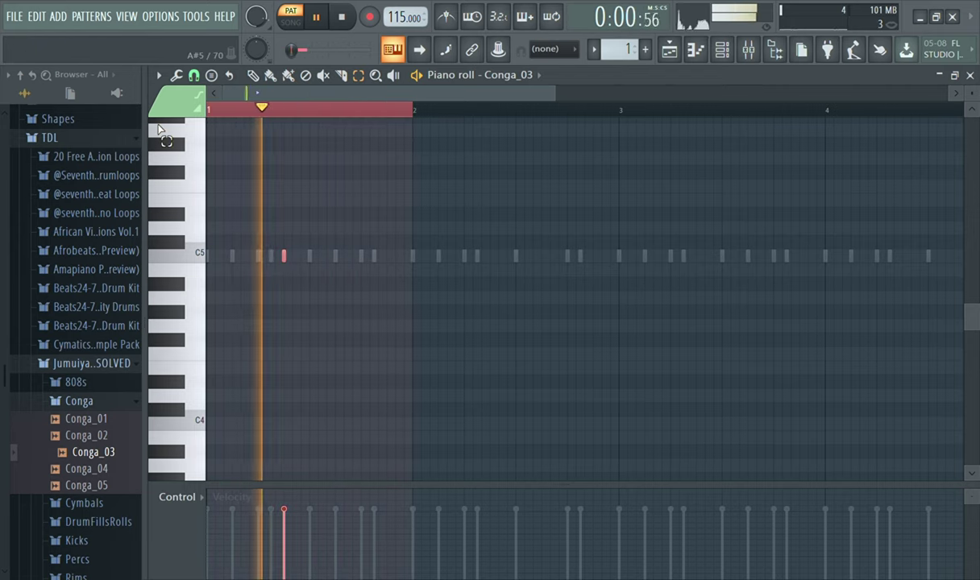
key(ctrl+b)
key(ctrl+b)
key(ctrl+b)
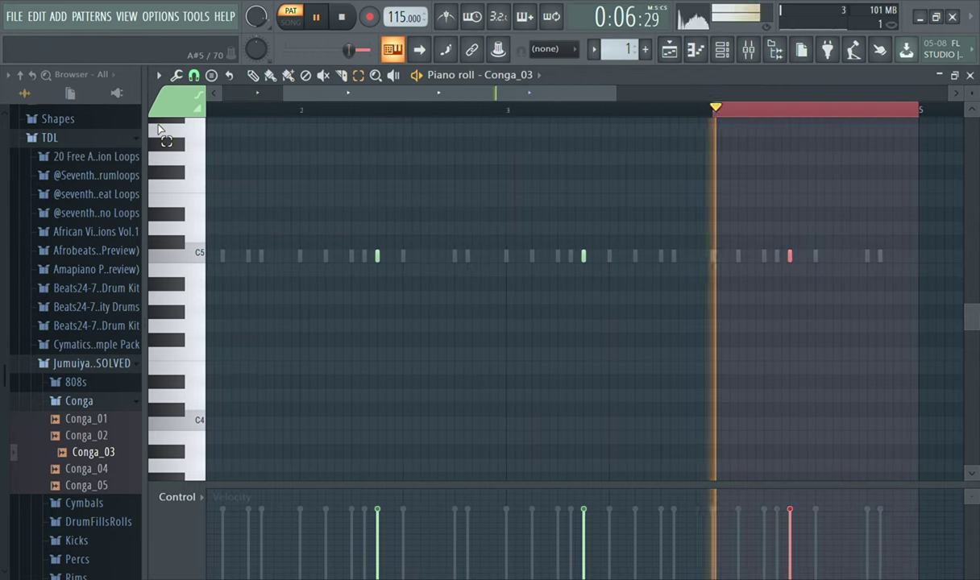
ctrl+click(685, 110)
click(346, 17)
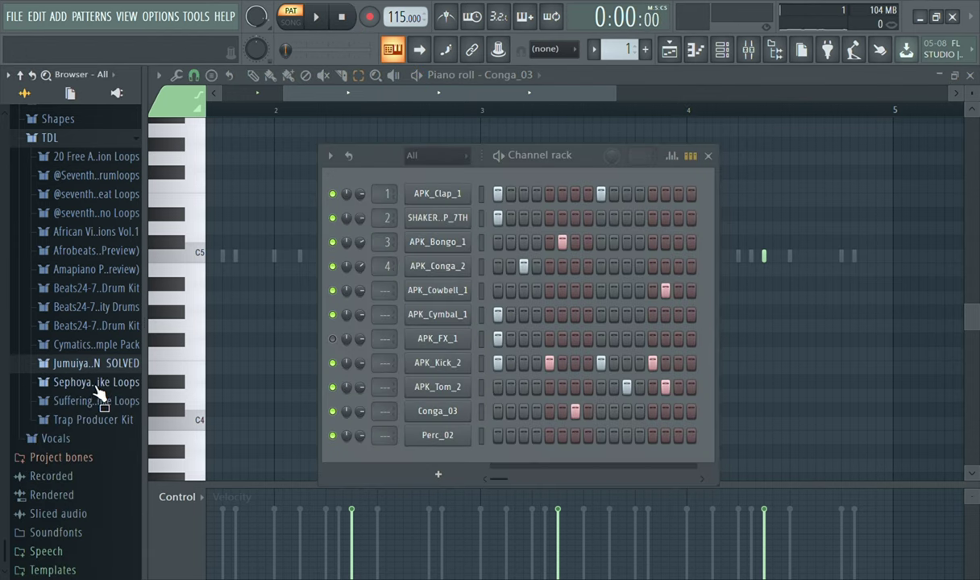
Look through the Sephoya and Suffering loop folders in the sample browser, closing each again
click(95, 388)
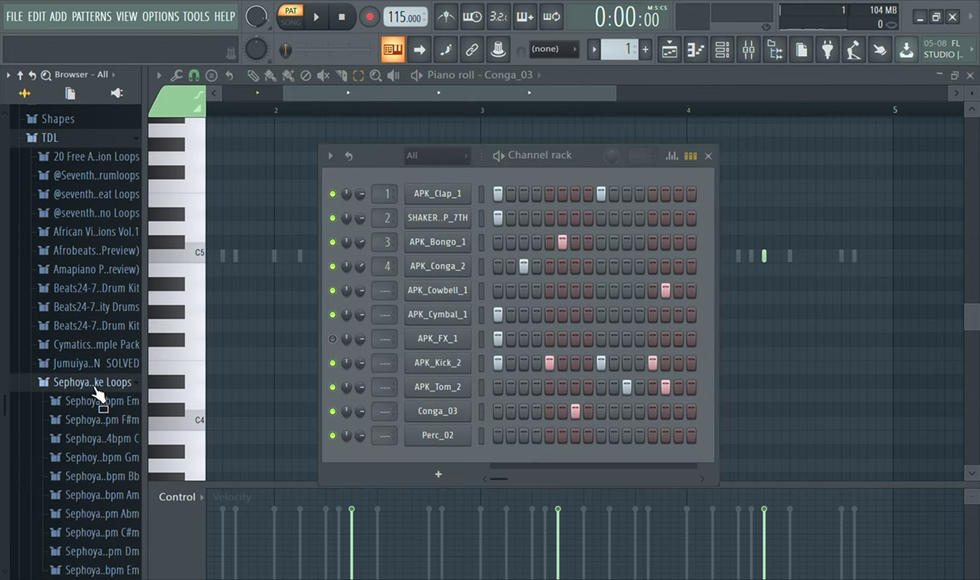
click(105, 390)
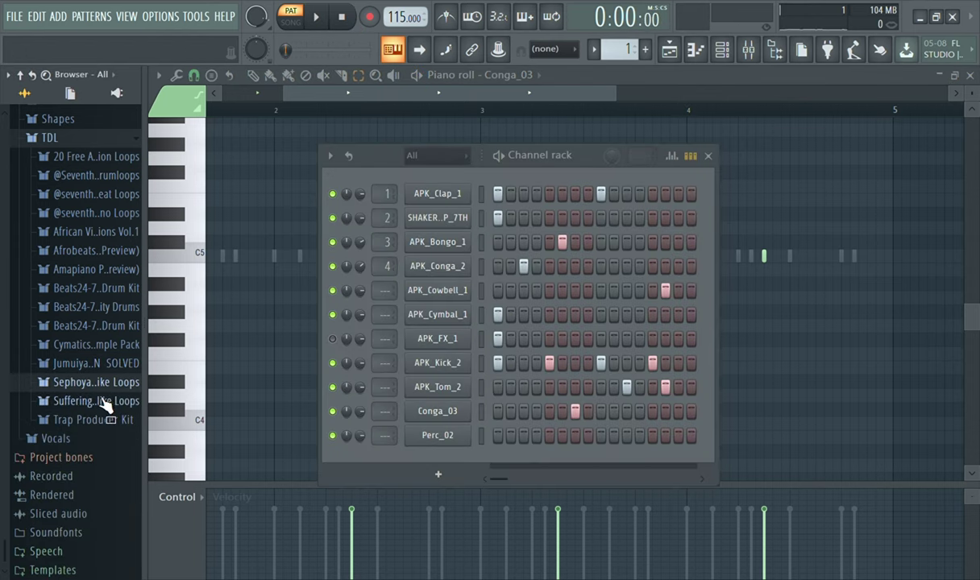
click(98, 401)
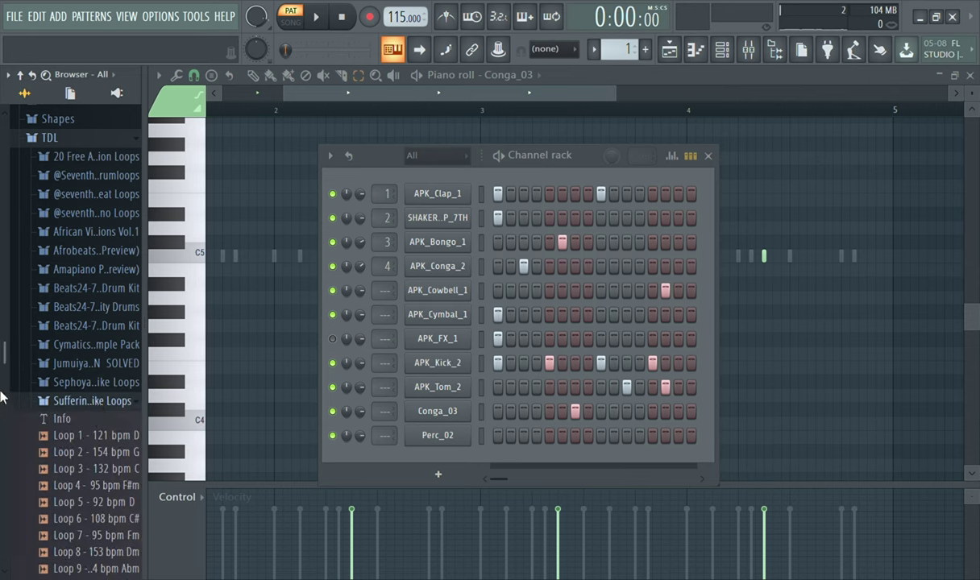
mouse_move(4, 365)
mouse_down()
mouse_move(2, 453)
mouse_move(13, 362)
mouse_up()
click(67, 416)
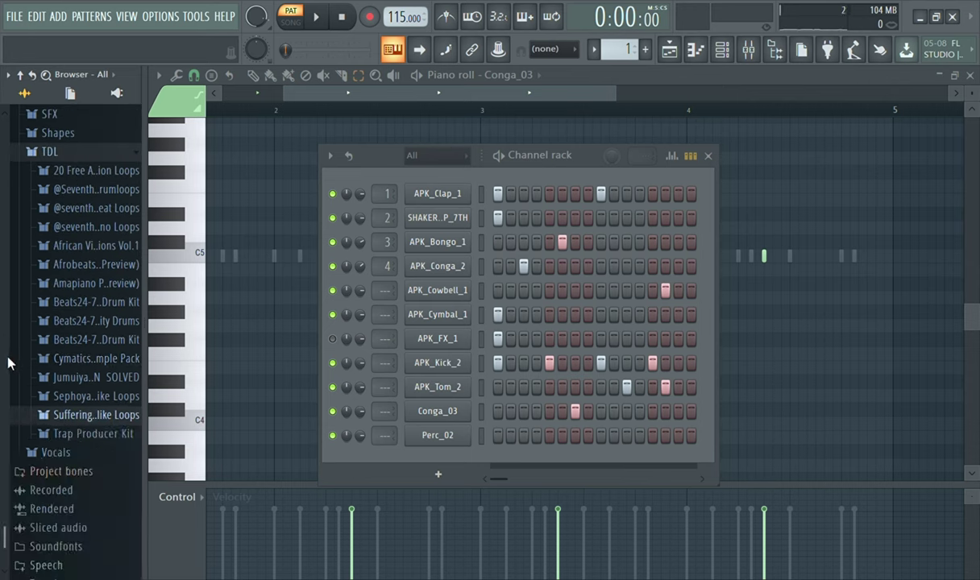
drag(3, 544, 2, 568)
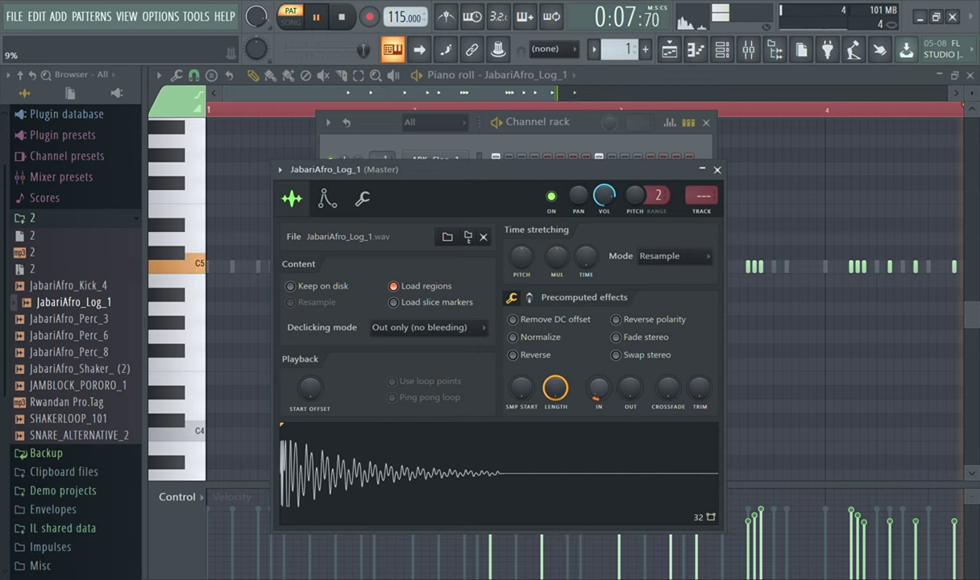
Set the JabariAfro_Log_1 sample's fade-in to 9%, close its settings and stop playback
drag(594, 392, 595, 388)
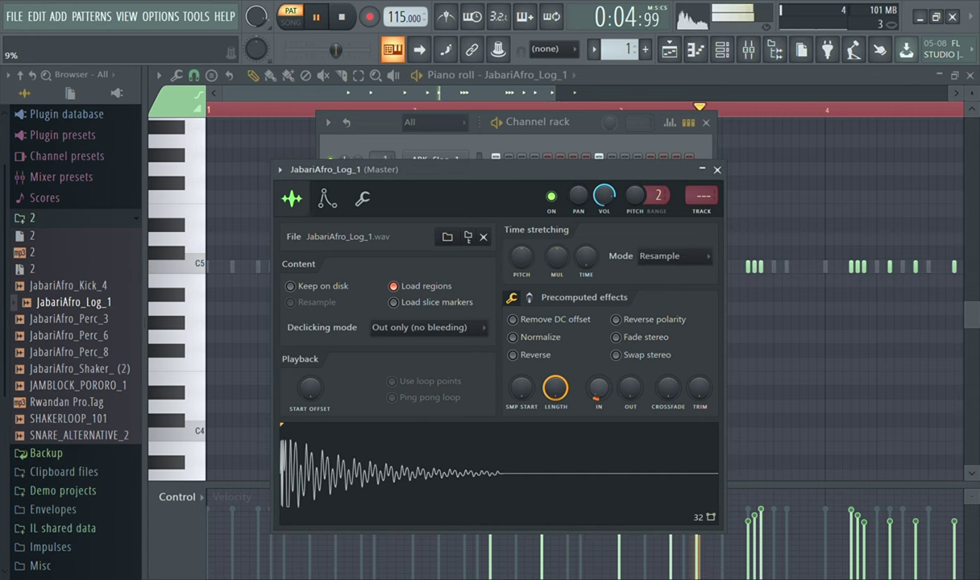
click(717, 170)
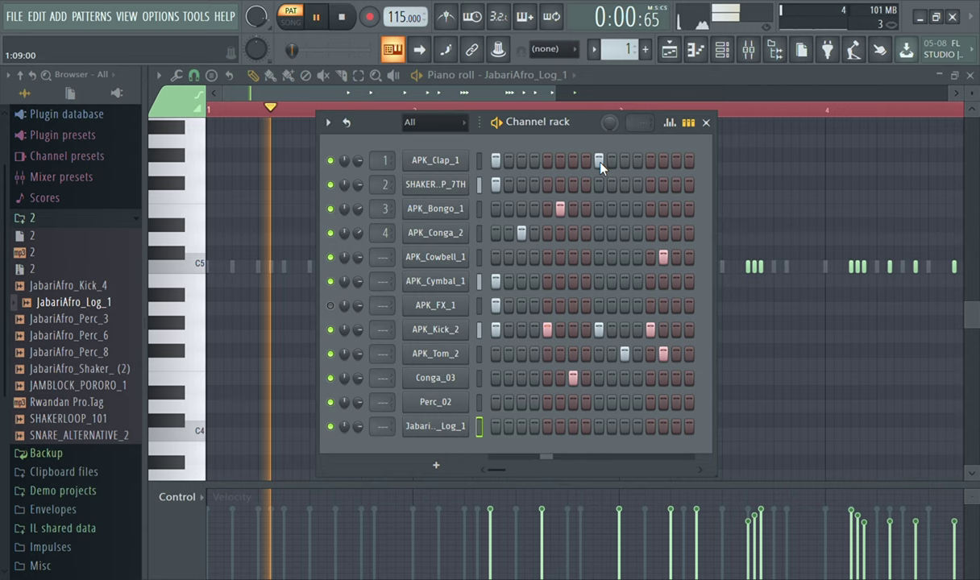
key(space)
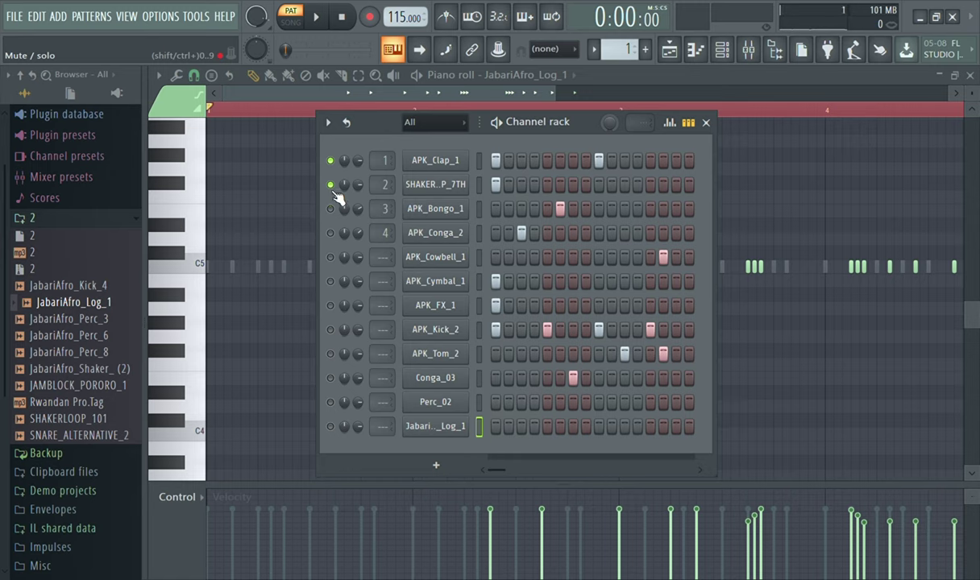
Play the pattern and unmute the shaker, bongo, conga, cowbell, cymbal and FX channels one after another
key(space)
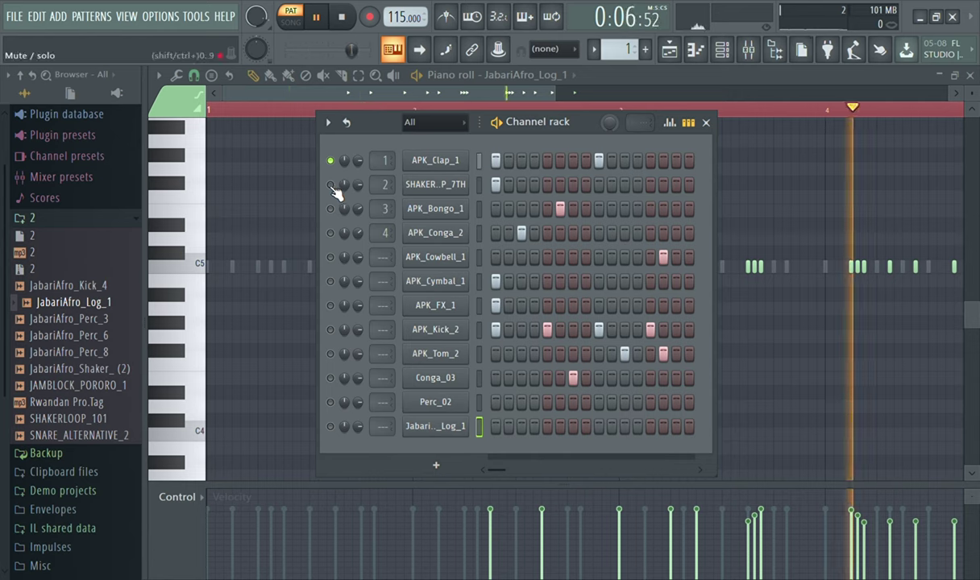
click(331, 185)
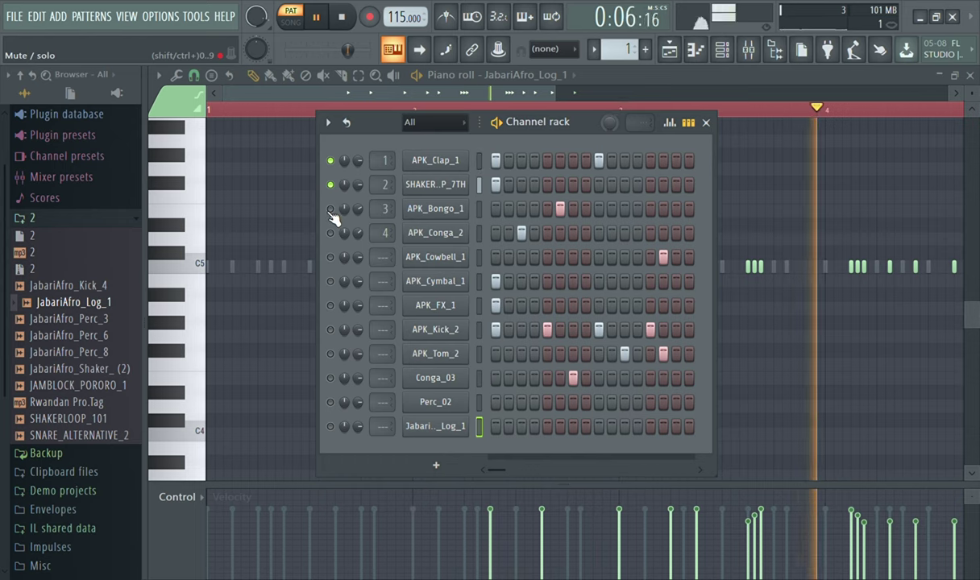
click(330, 209)
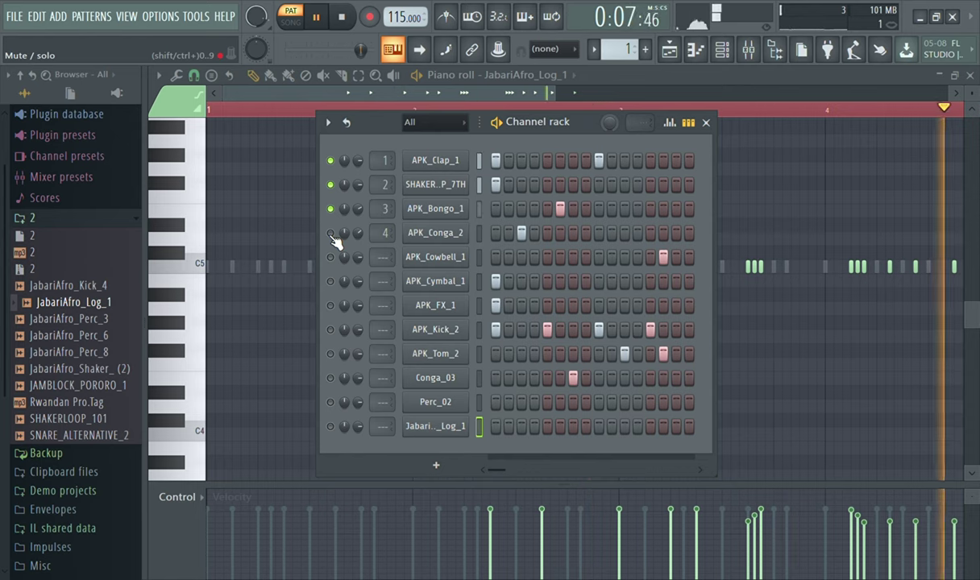
click(330, 233)
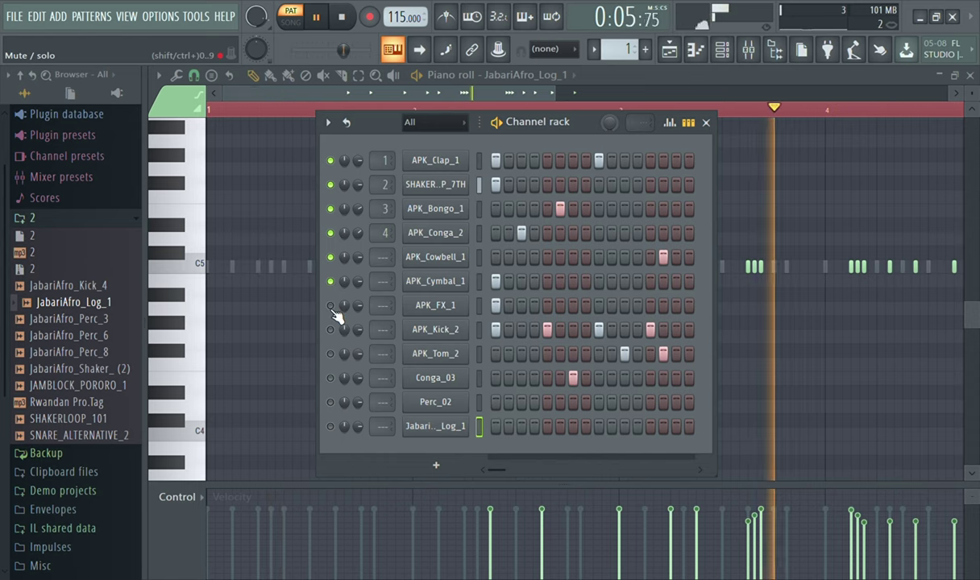
click(331, 307)
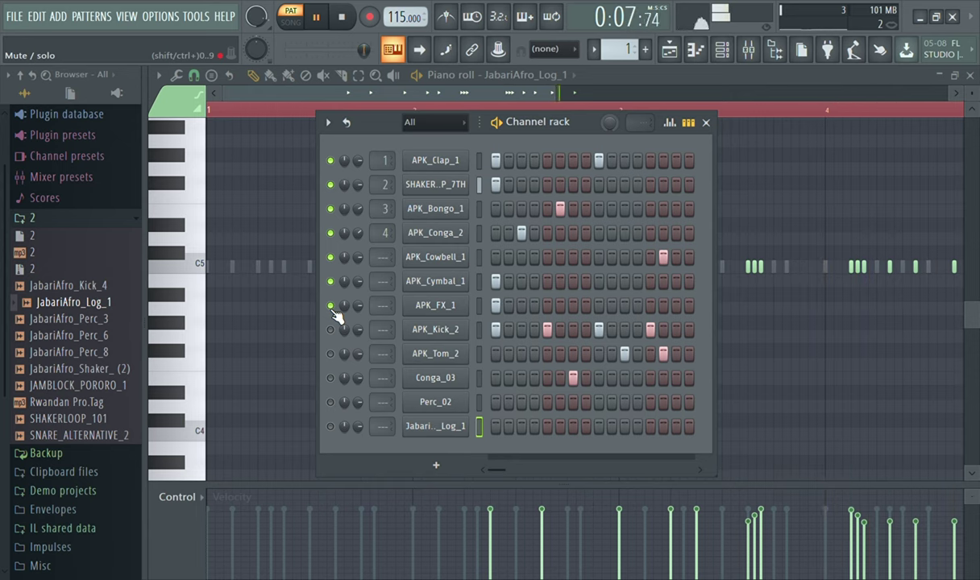